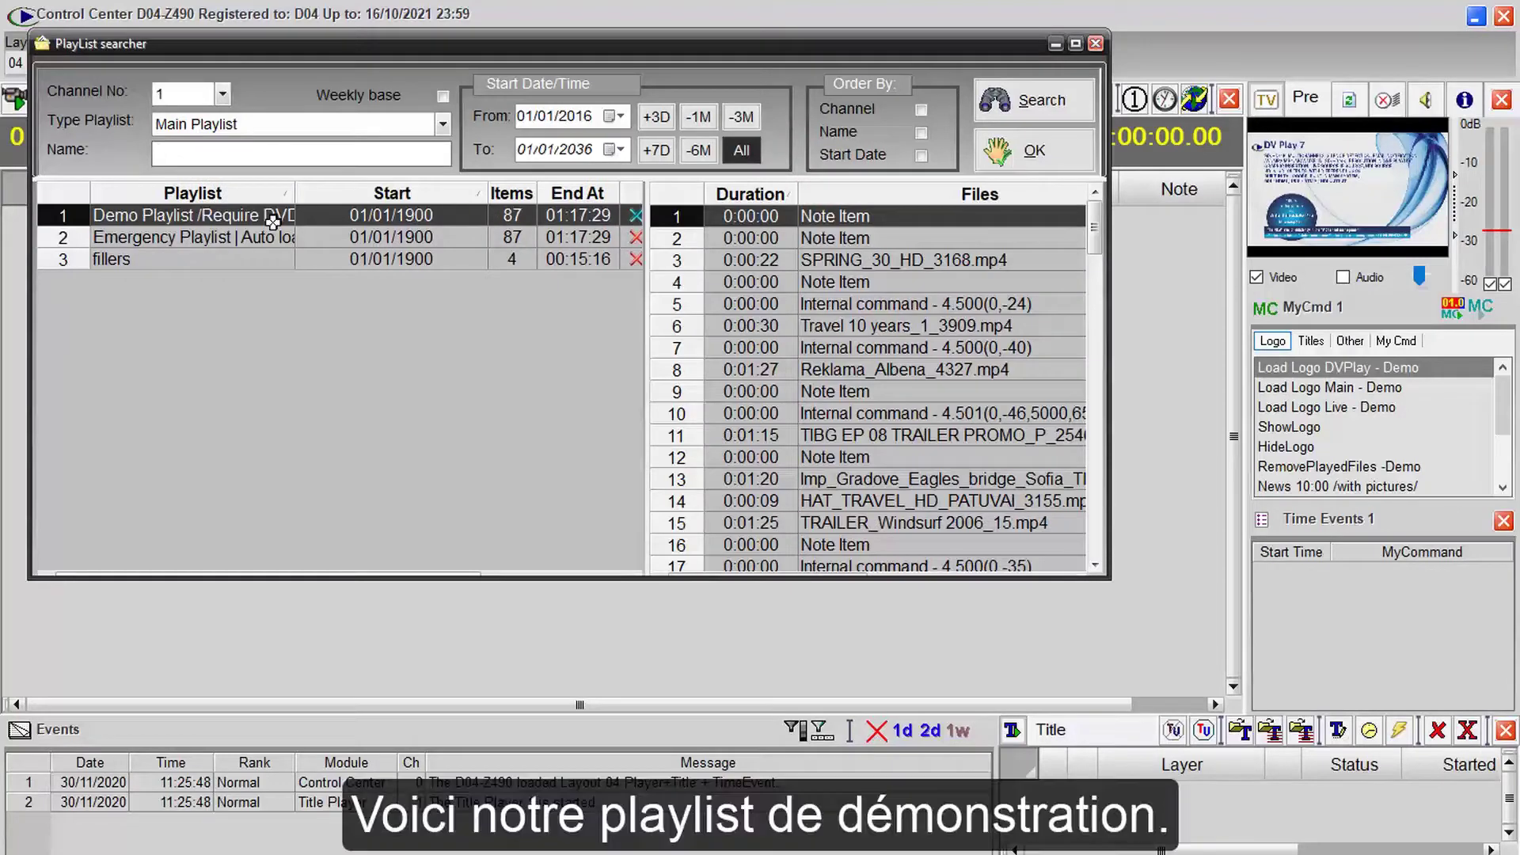
Load the main playlist "Demo Playlist /Require DVD Downloading/" into the player
left_click(259, 222)
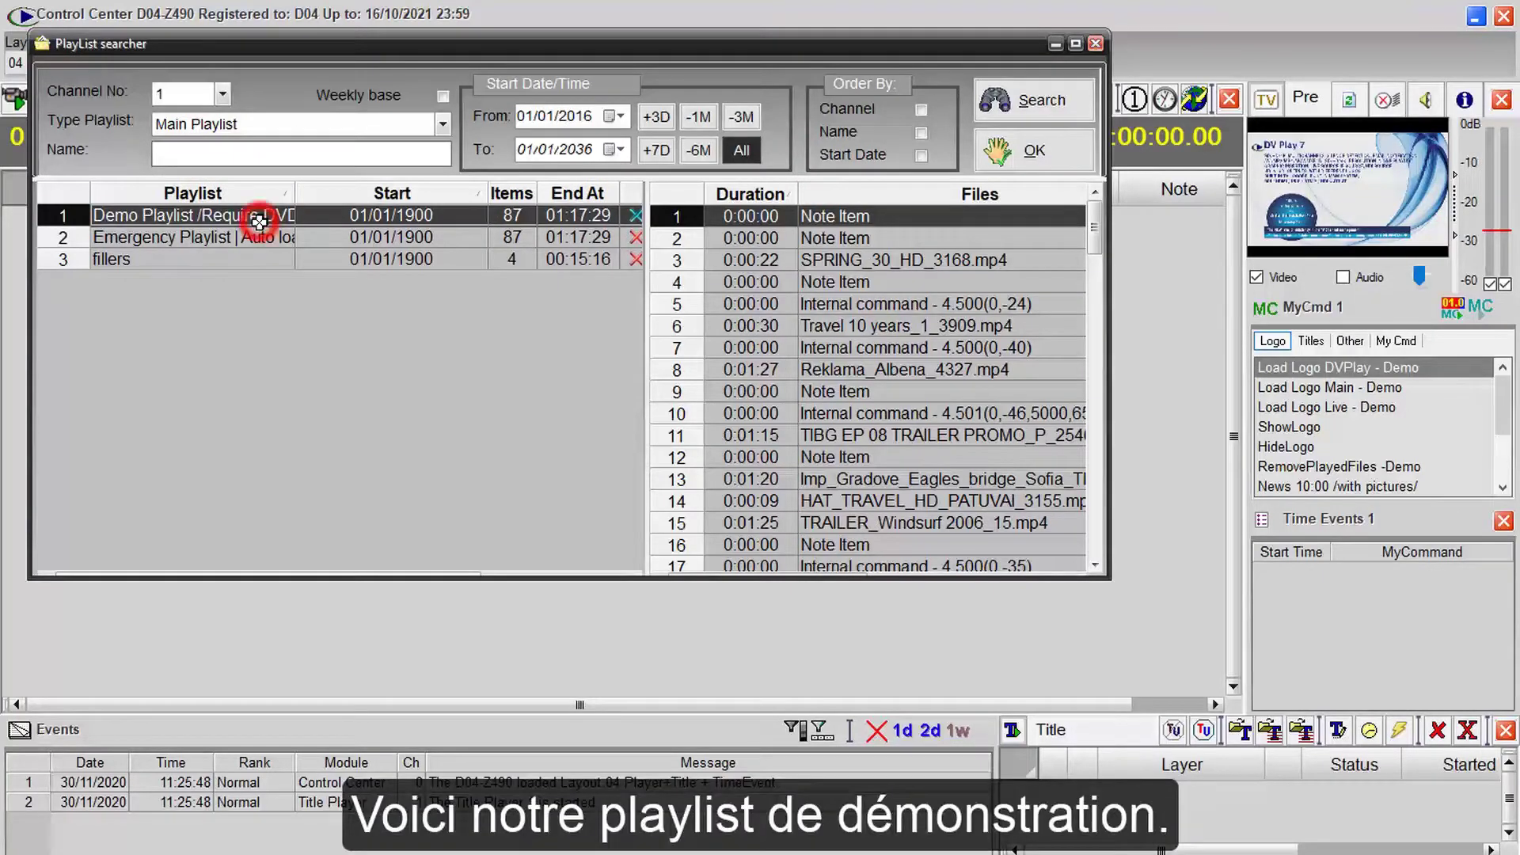
left_click(1033, 146)
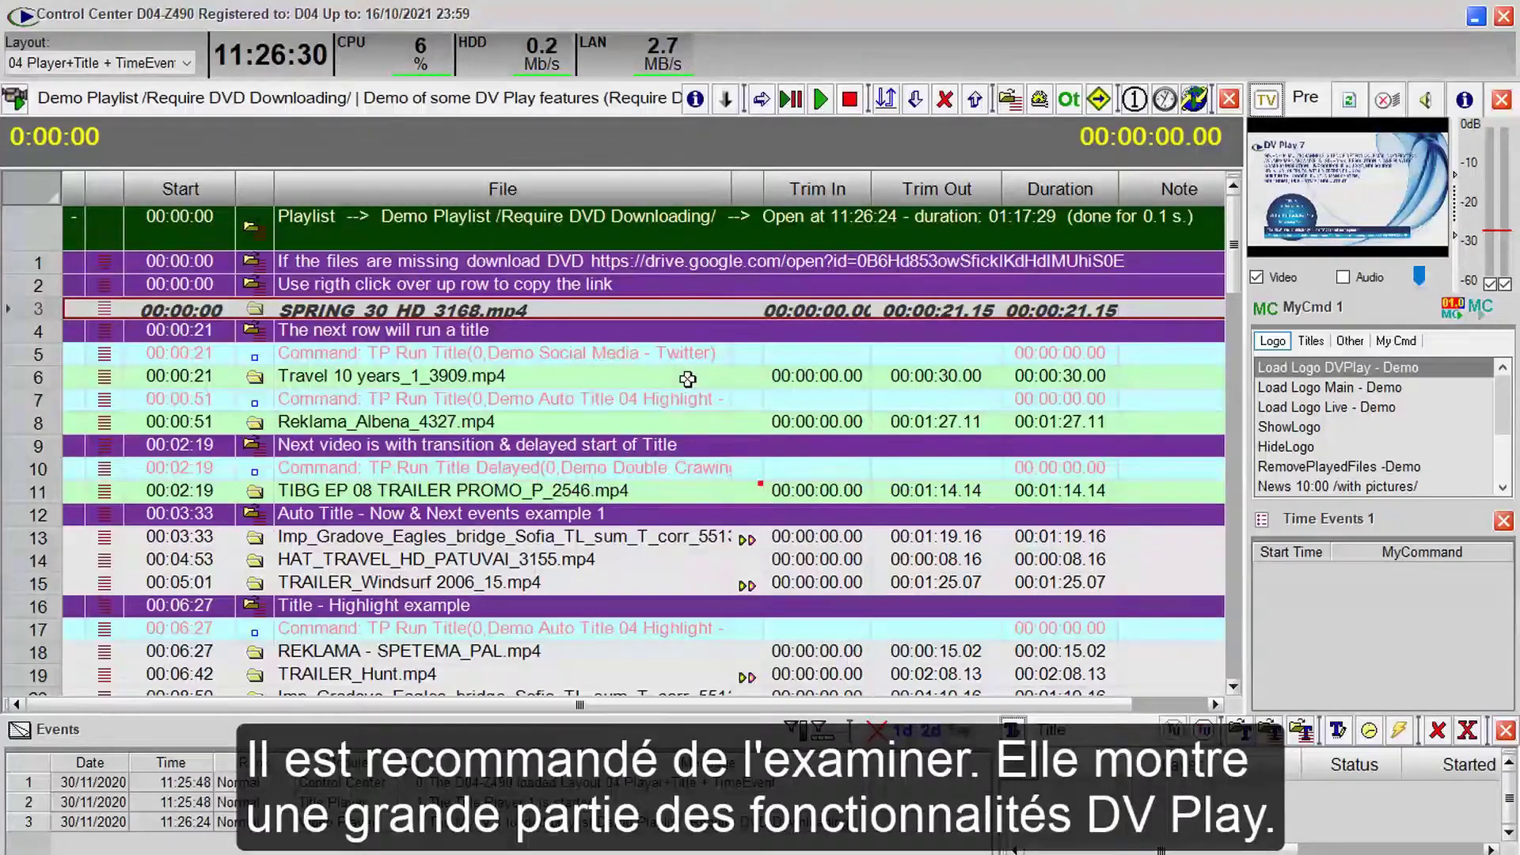
Look through the demo playlist's note items, down to the rows about subtitles and segments, to see which features it demonstrates
double_click(592, 516)
scroll(602, 515, "down", 1)
scroll(601, 514, "down", 4)
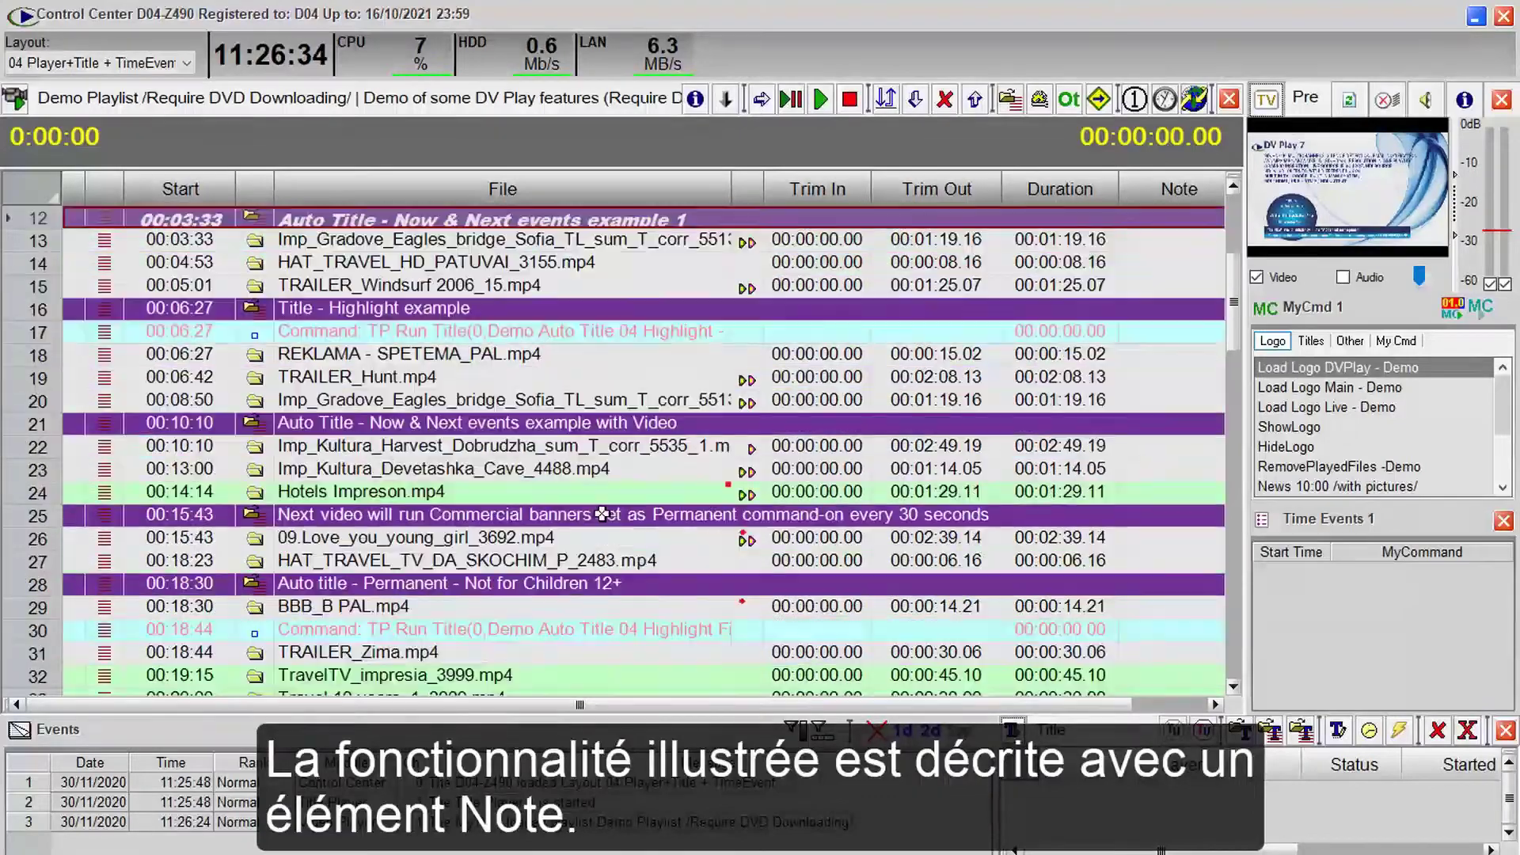
scroll(601, 514, "down", 3)
scroll(601, 514, "down", 2)
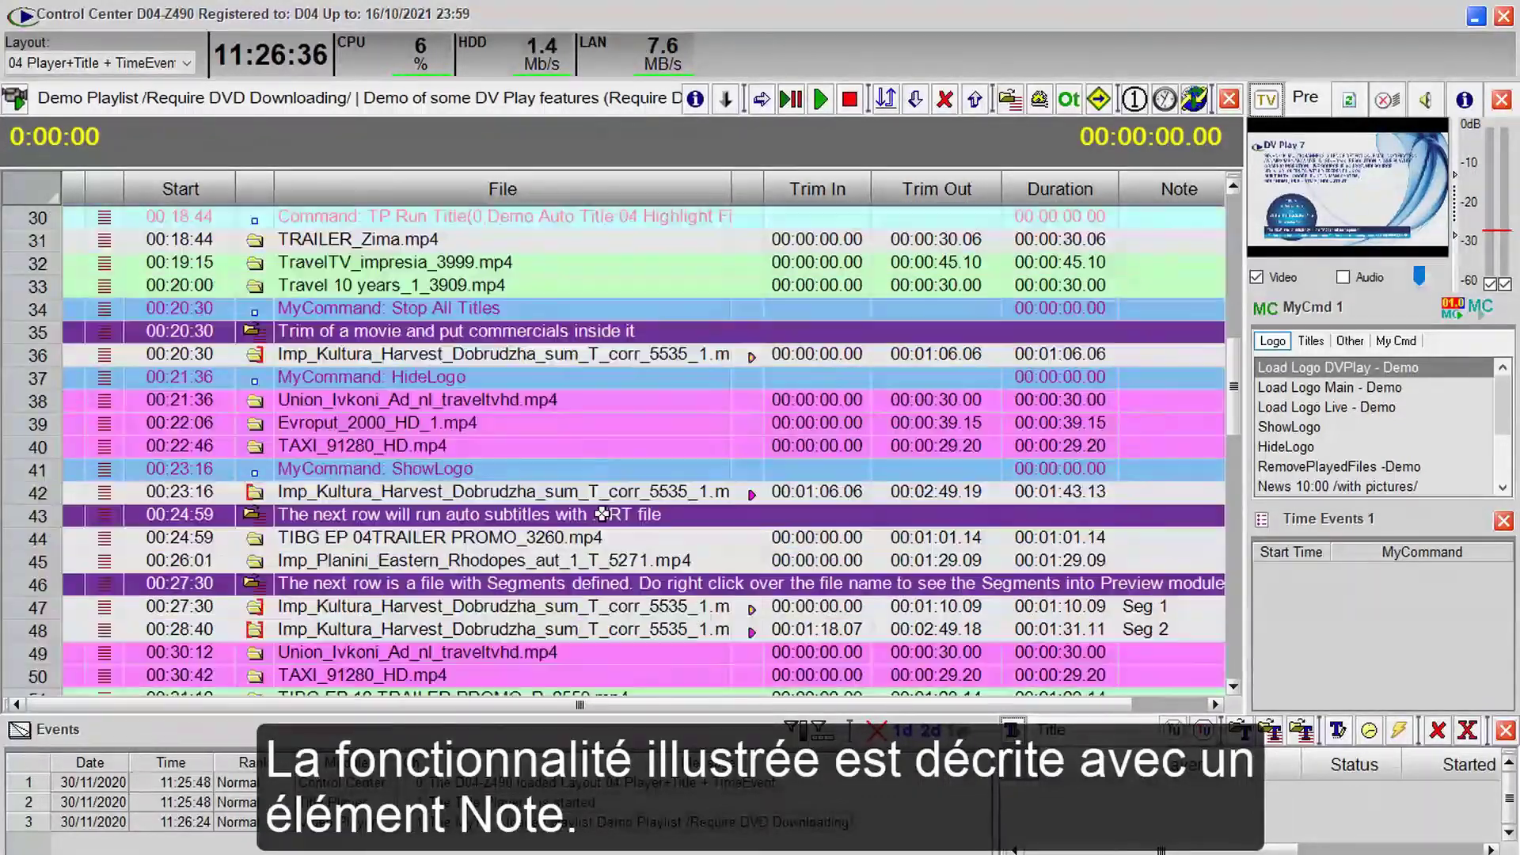
scroll(602, 515, "down", 2)
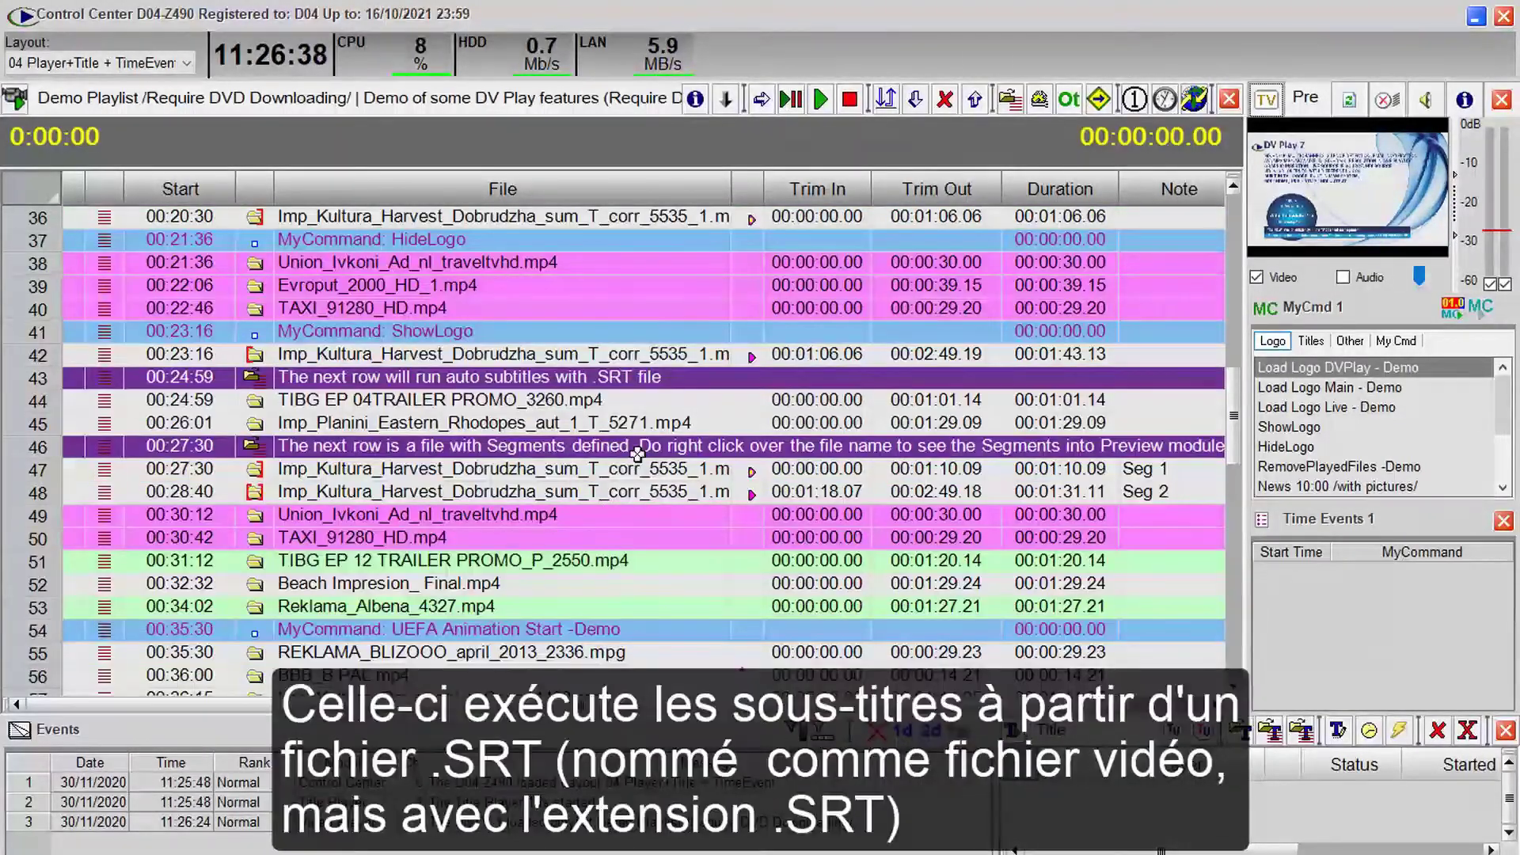
Show the folder holding TIBG EP 04TRAILER PROMO_3260.mp4 and check the subtitle file of the same name beside it
left_click(658, 381)
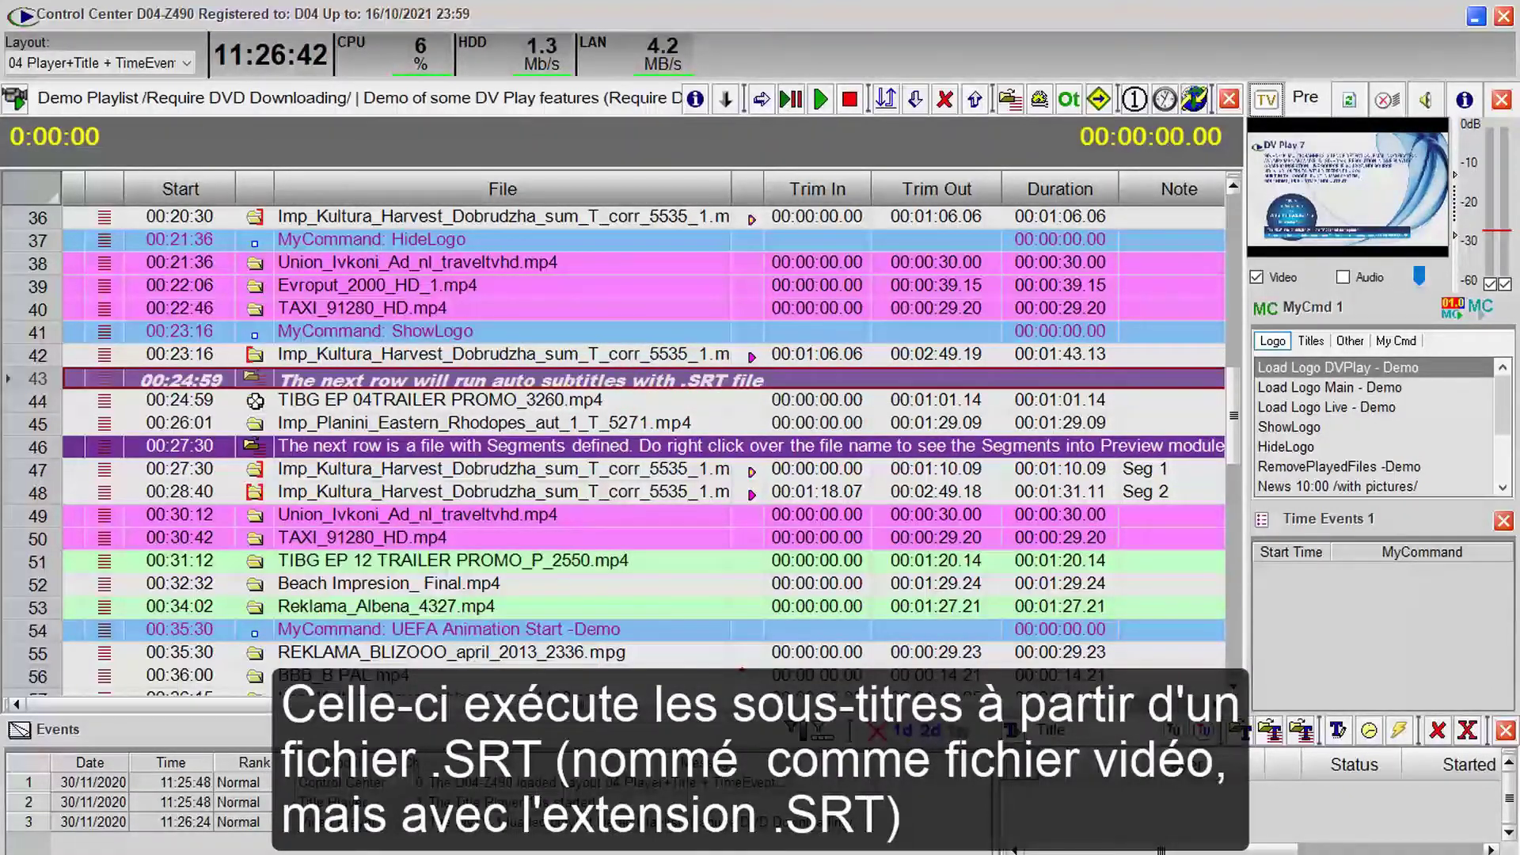
left_click(255, 402)
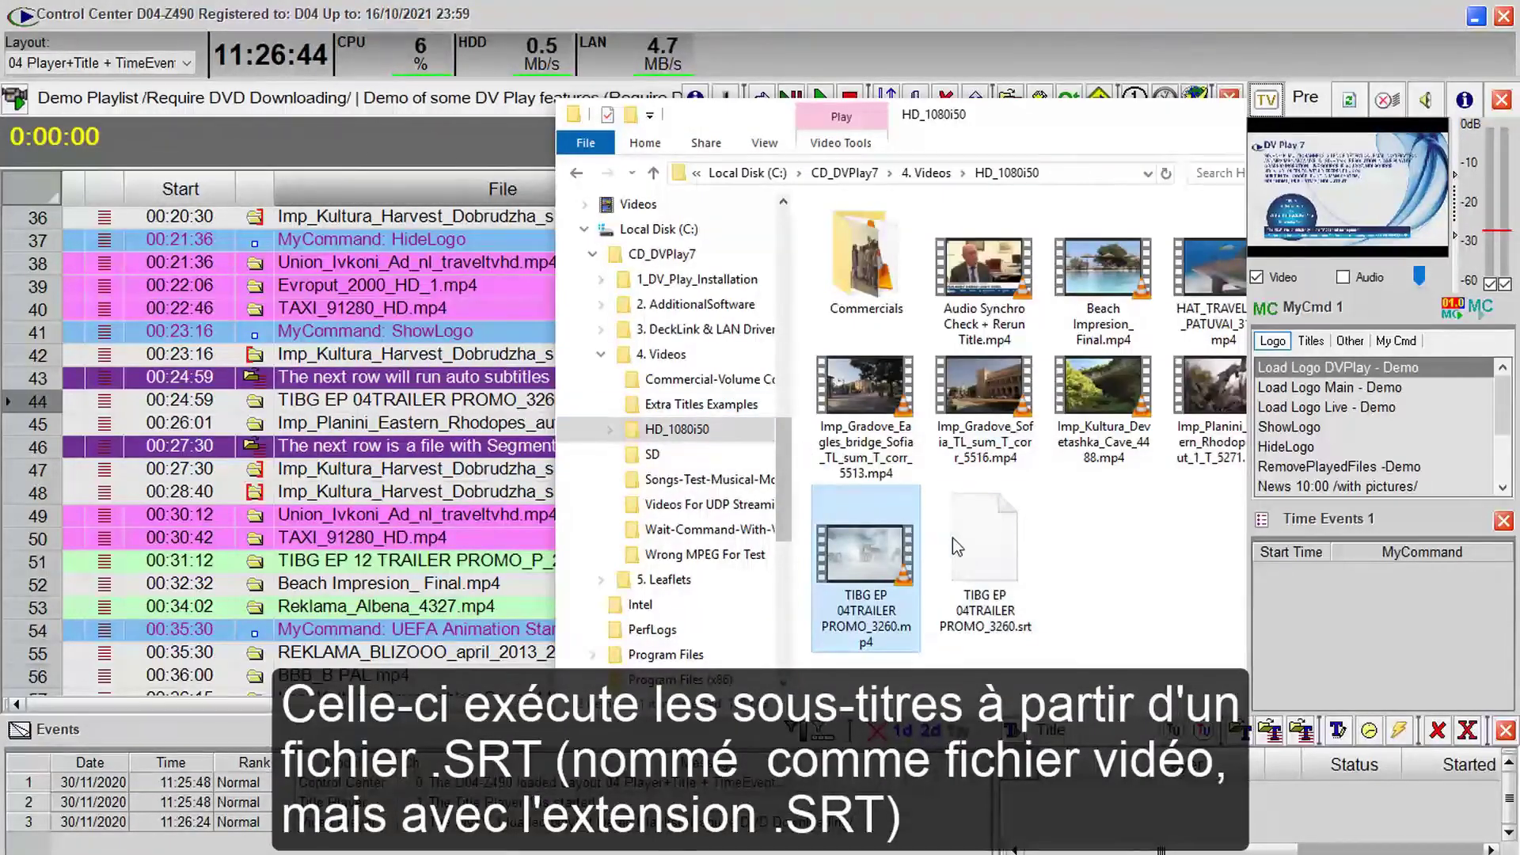
left_click(957, 540)
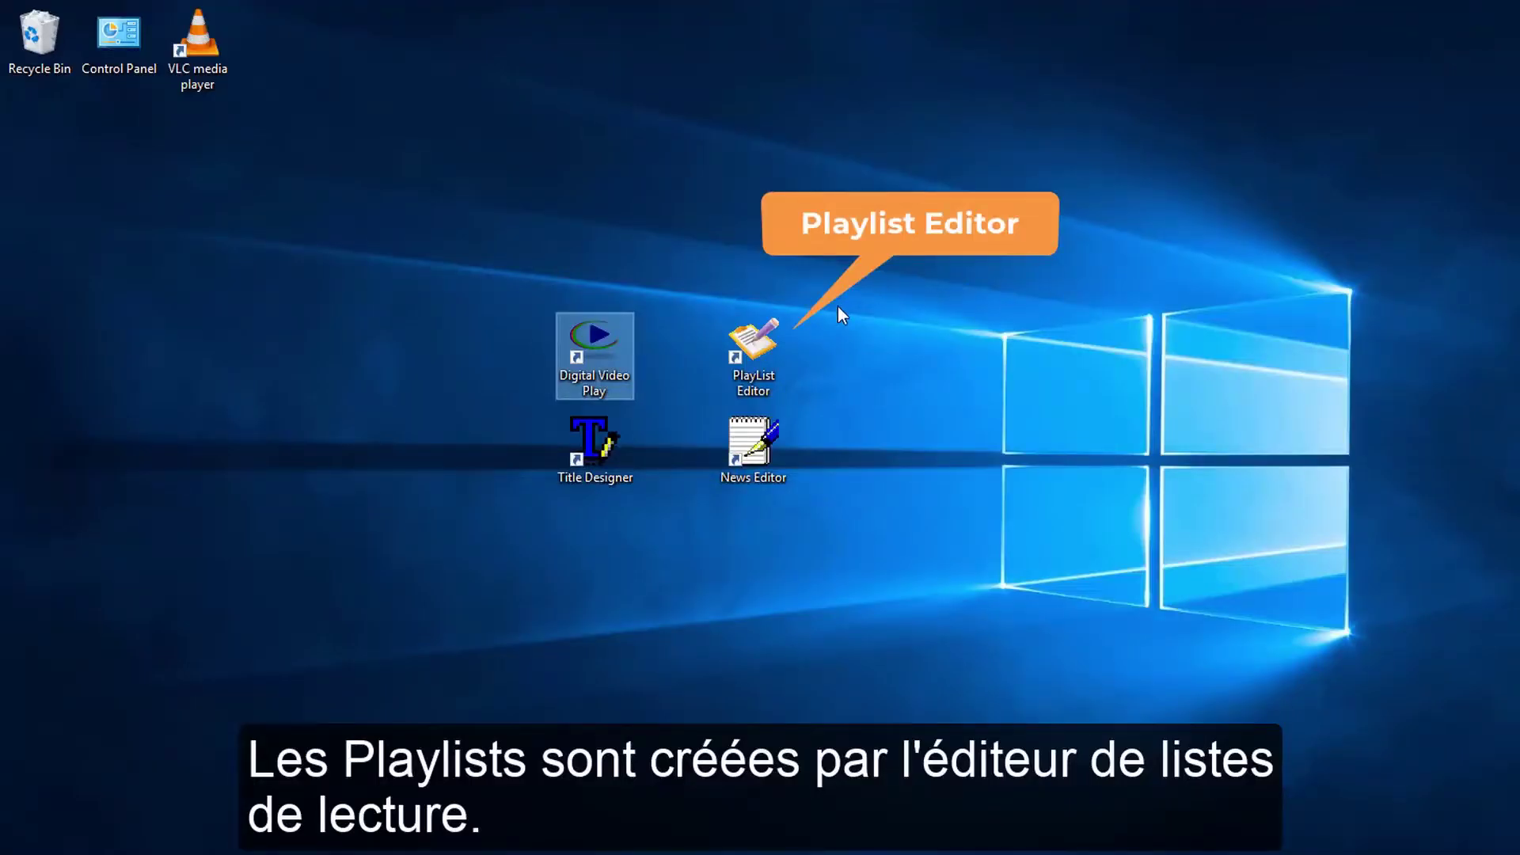
Open PlayList Editor and create a new main playlist of the Name type called Test
left_click(749, 327)
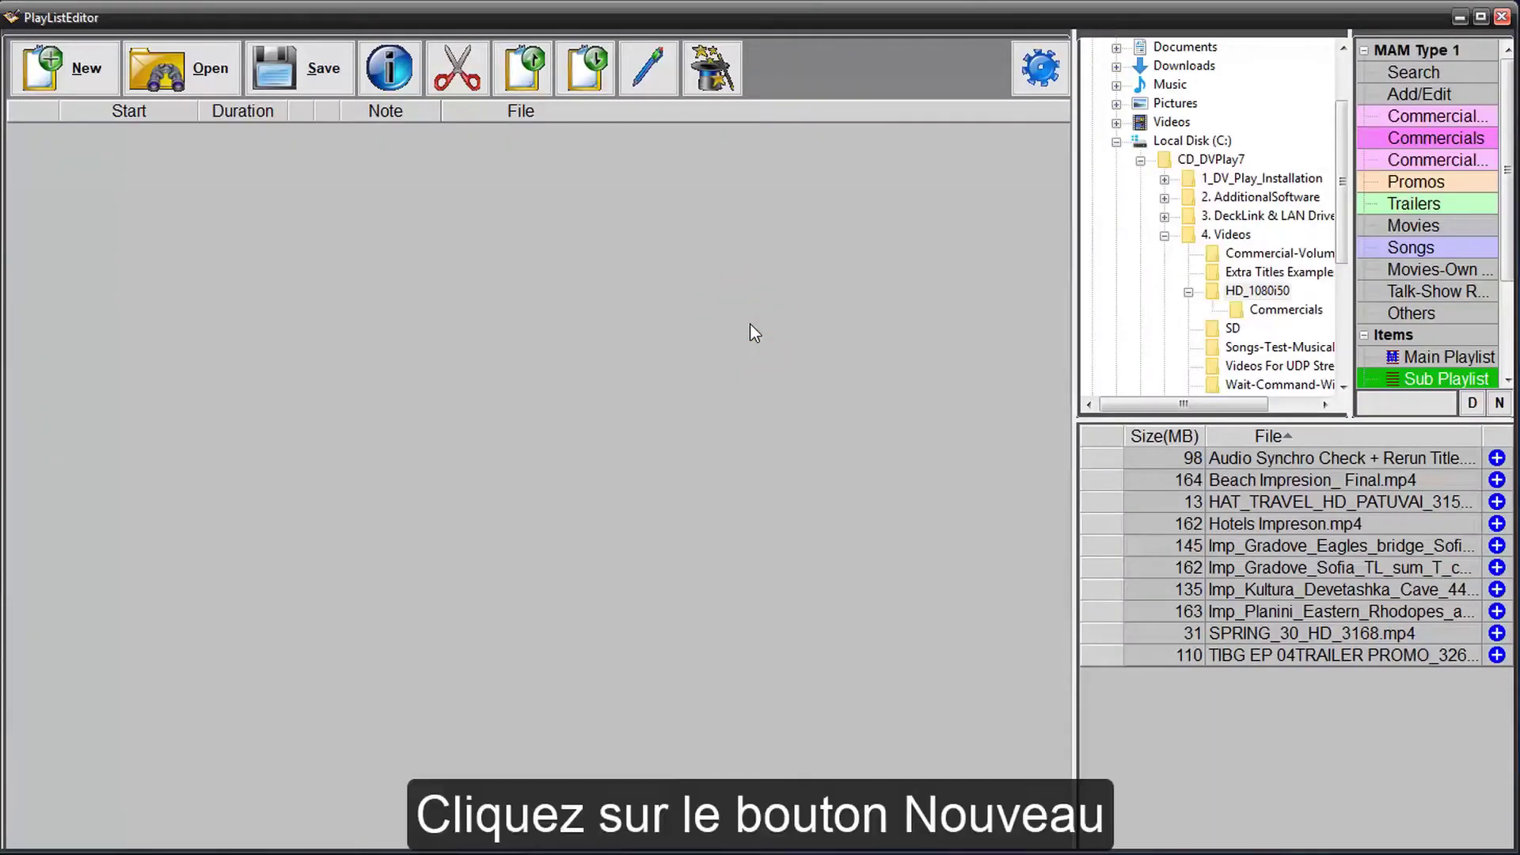
left_click(67, 68)
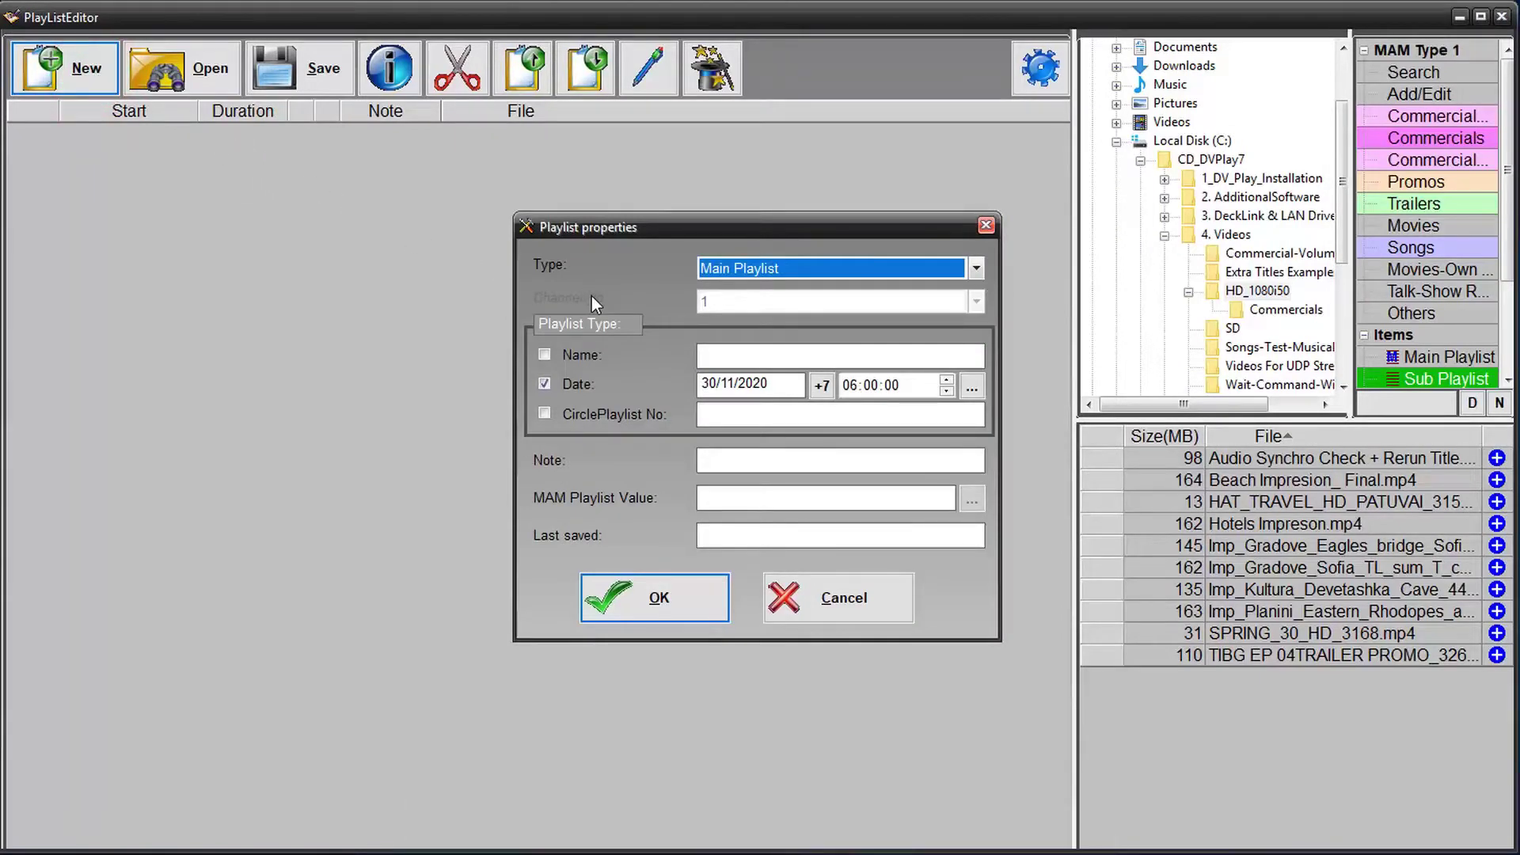
left_click(742, 383)
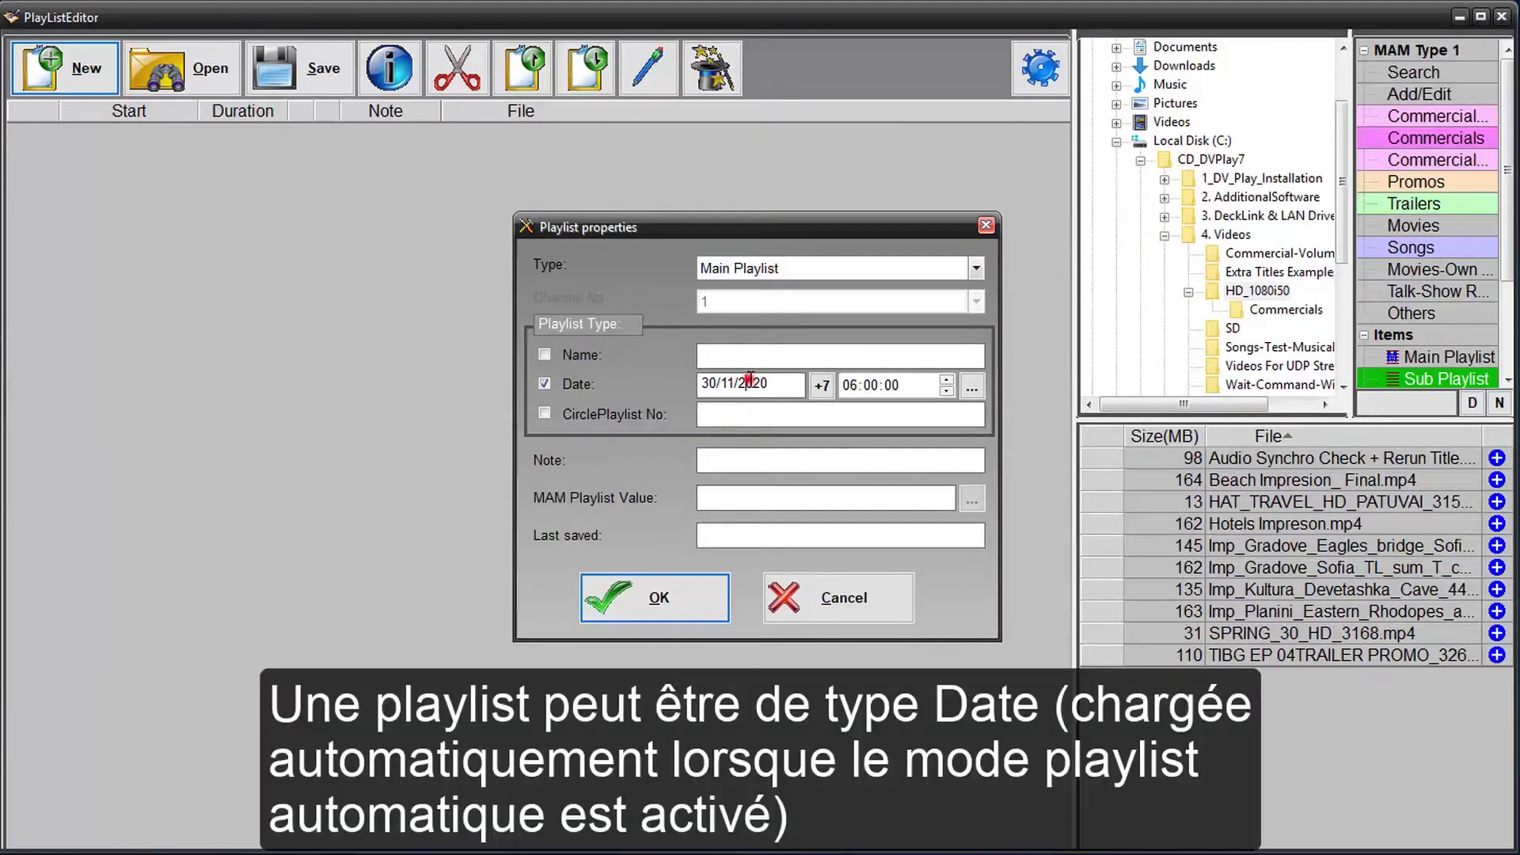
left_click(857, 385)
left_click(545, 354)
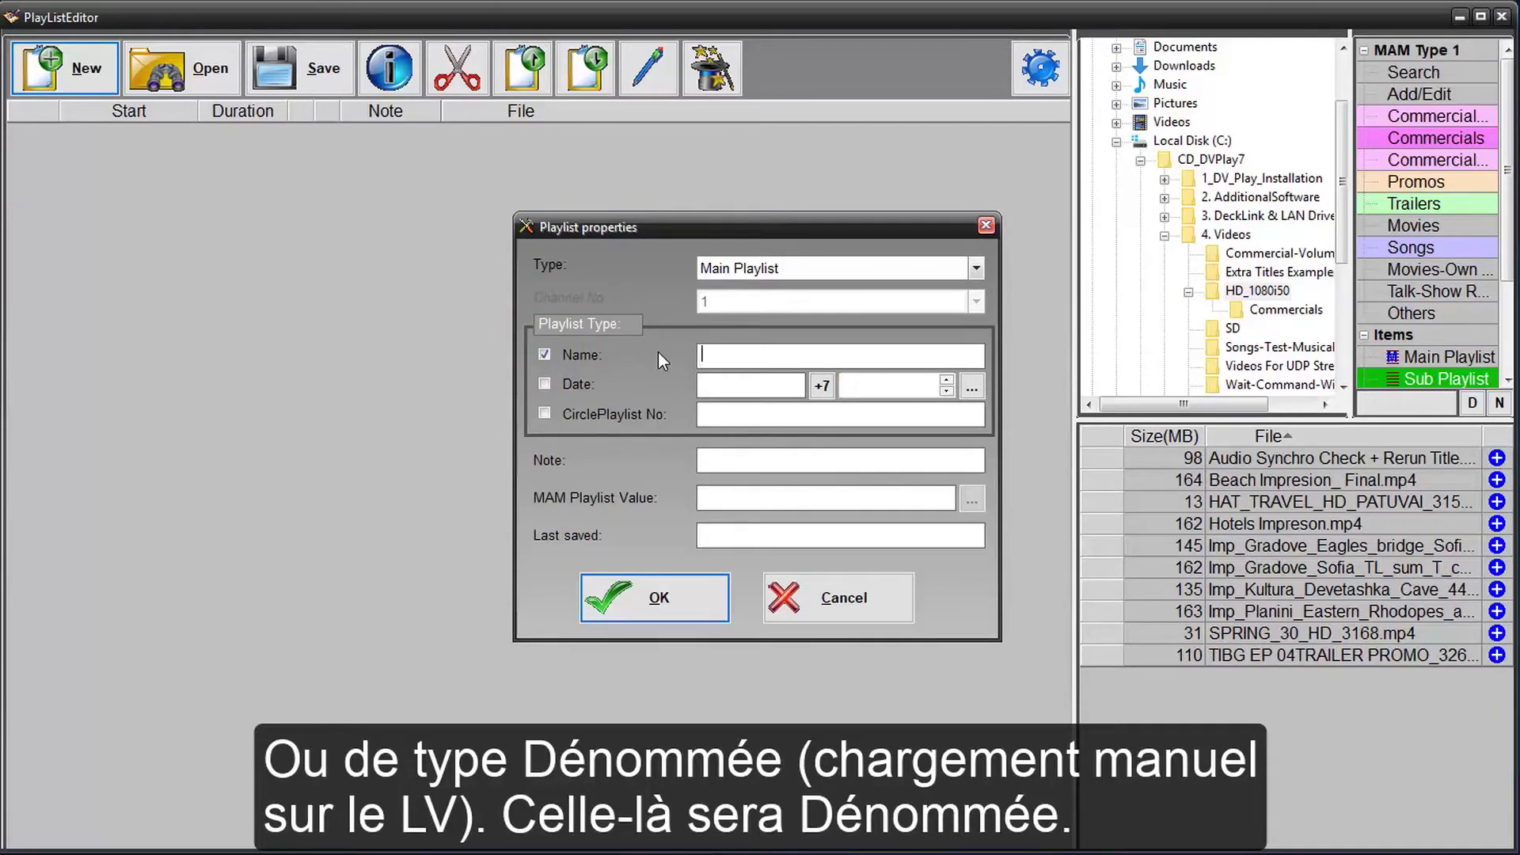
type("Test")
left_click(691, 611)
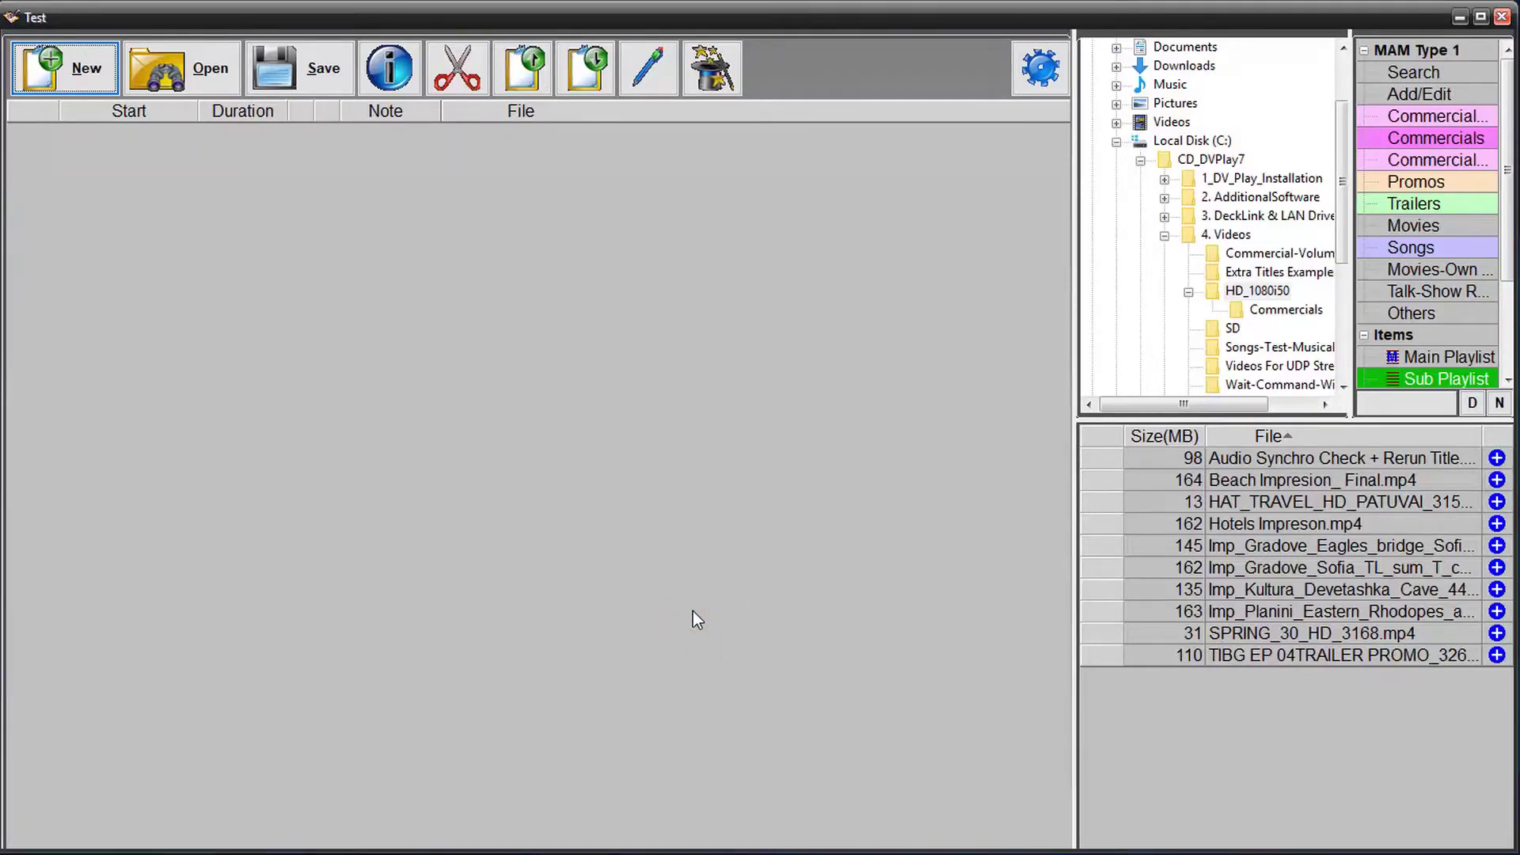
Add four HD_1080i50 videos, from Beach Impresion_ Final.mp4 to the Imp_Gradove_Eagles_bridge file, and the first three MAM Commercials items to the playlist
left_click(1263, 293)
left_click_drag(1360, 478, 695, 400)
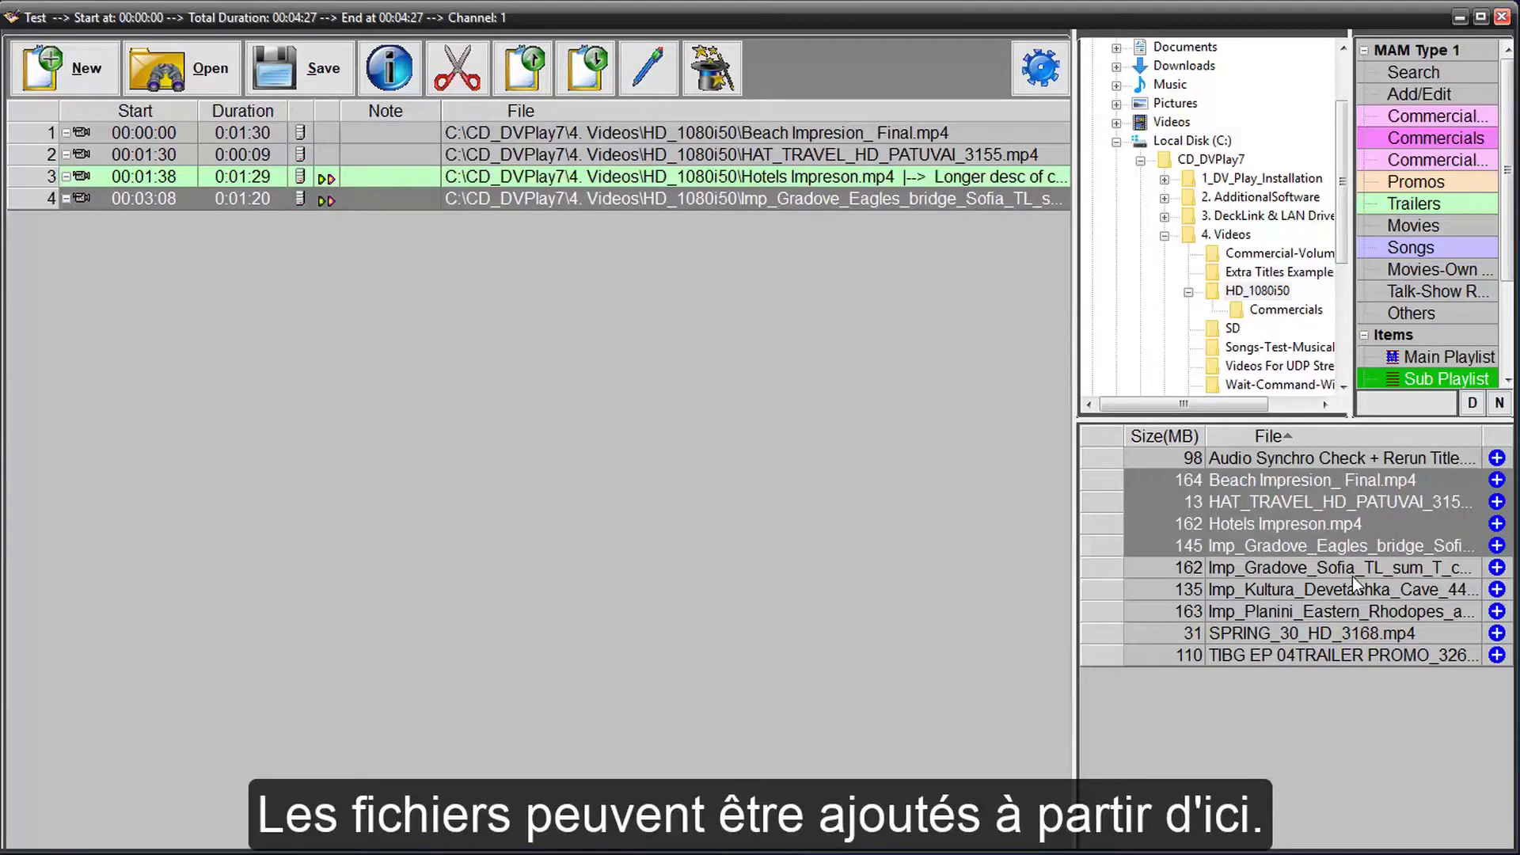
left_click(1473, 138)
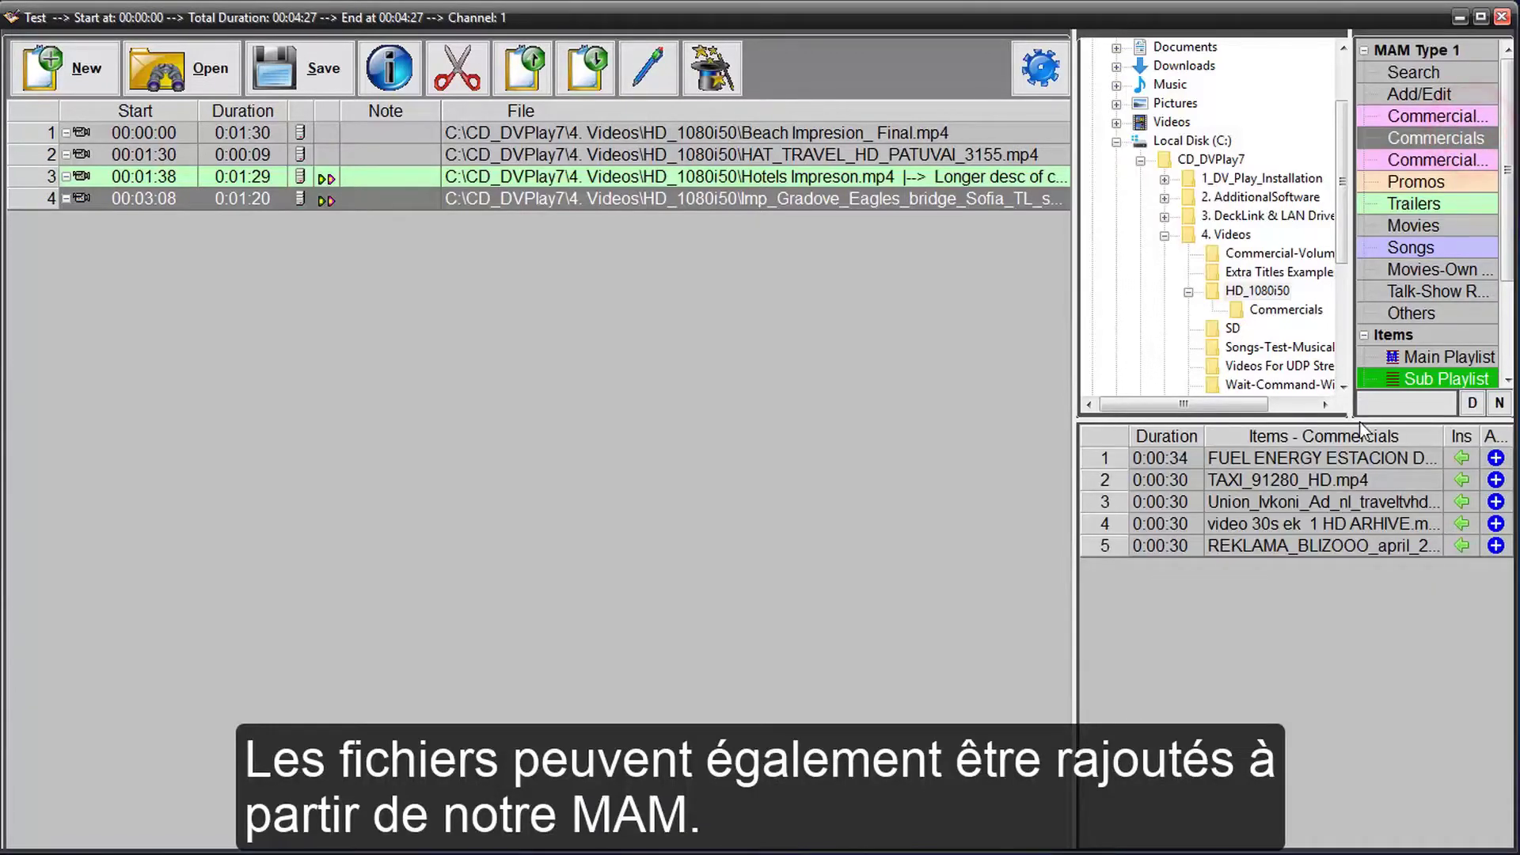
left_click(1362, 453)
left_click(1368, 503, "shift")
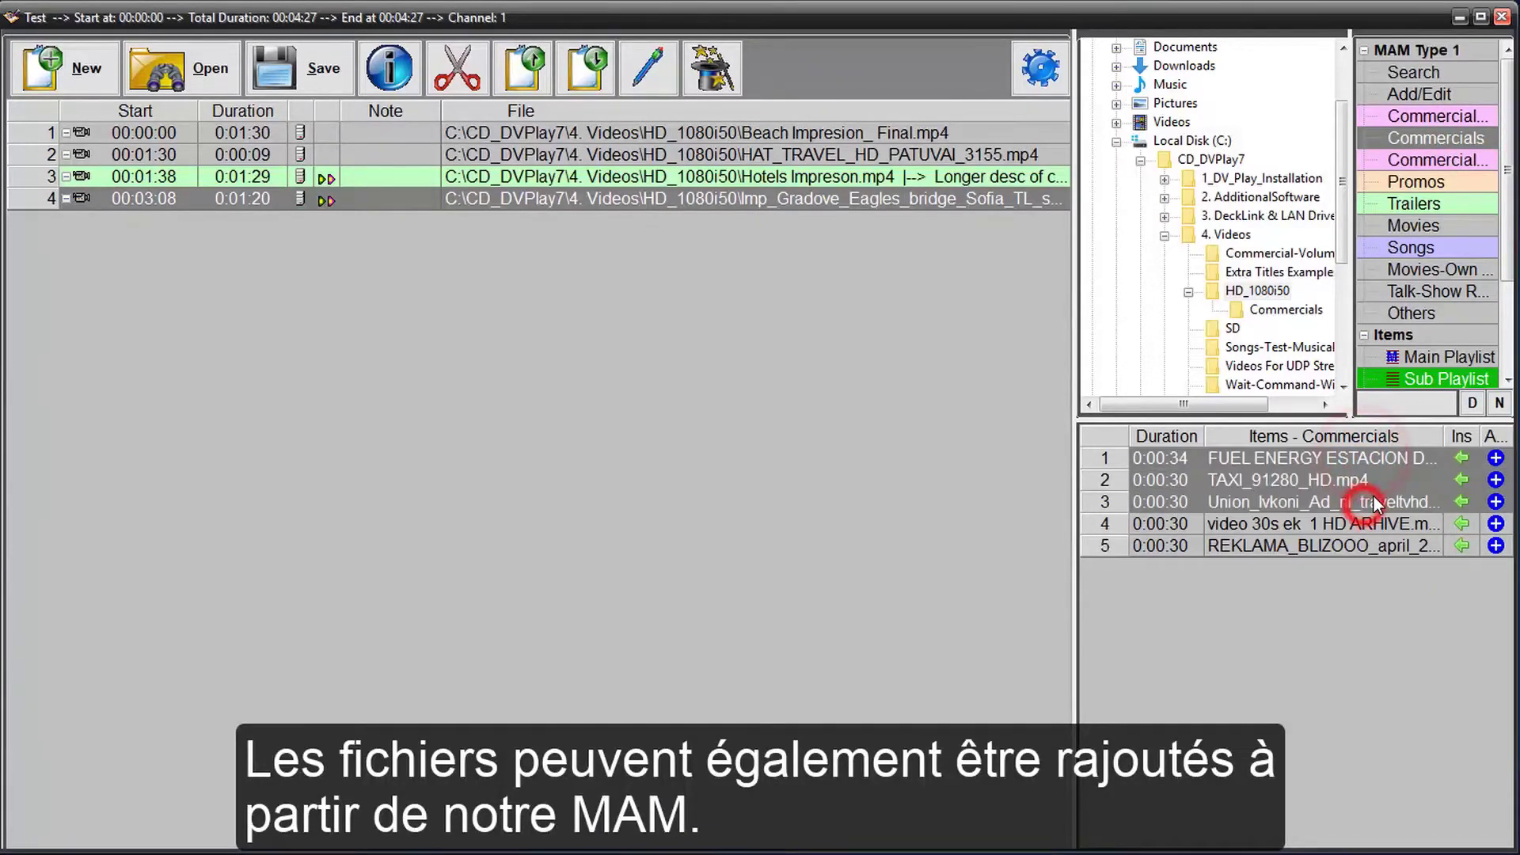
left_click_drag(1374, 503, 808, 326)
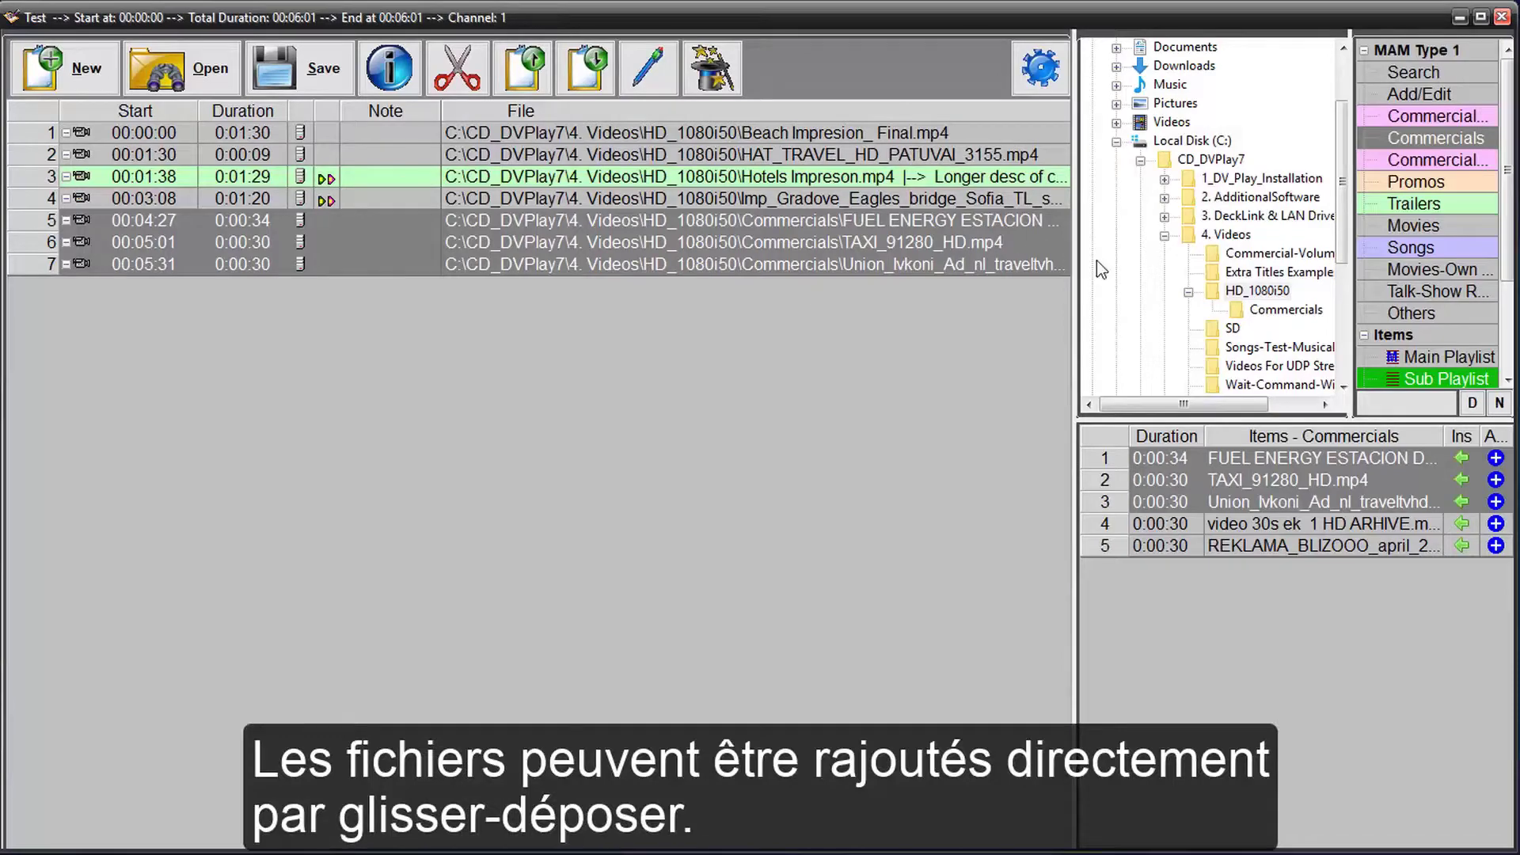
Append SPRING_30_HD_3168.mp4 and the Imp_Planini_Eastern_Rhodopes video from the HD_1080i50 folder to the playlist
double_click(1262, 296)
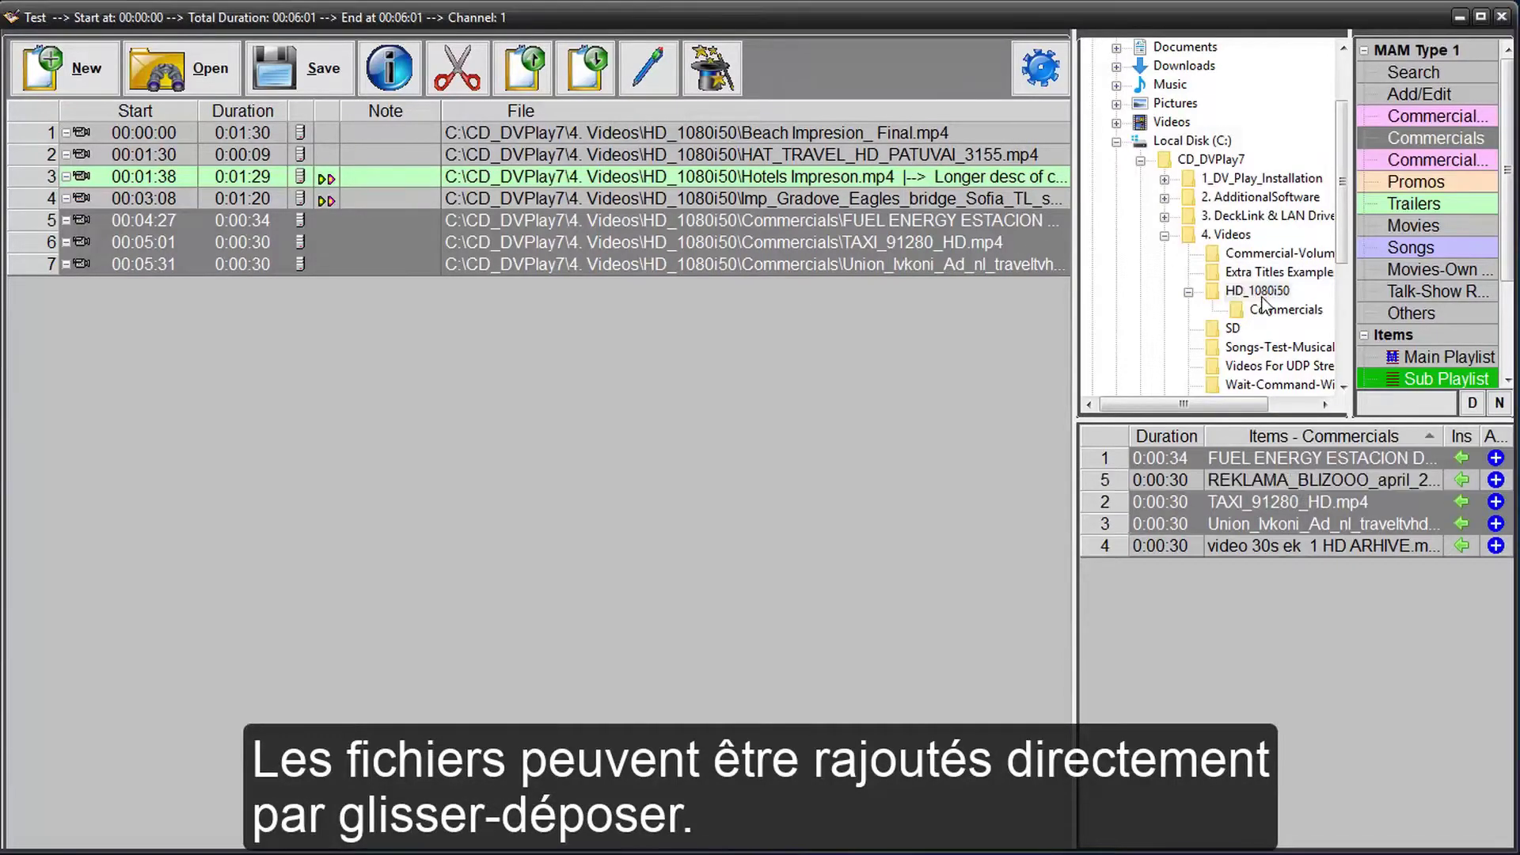
left_click_drag(1202, 505, 338, 475)
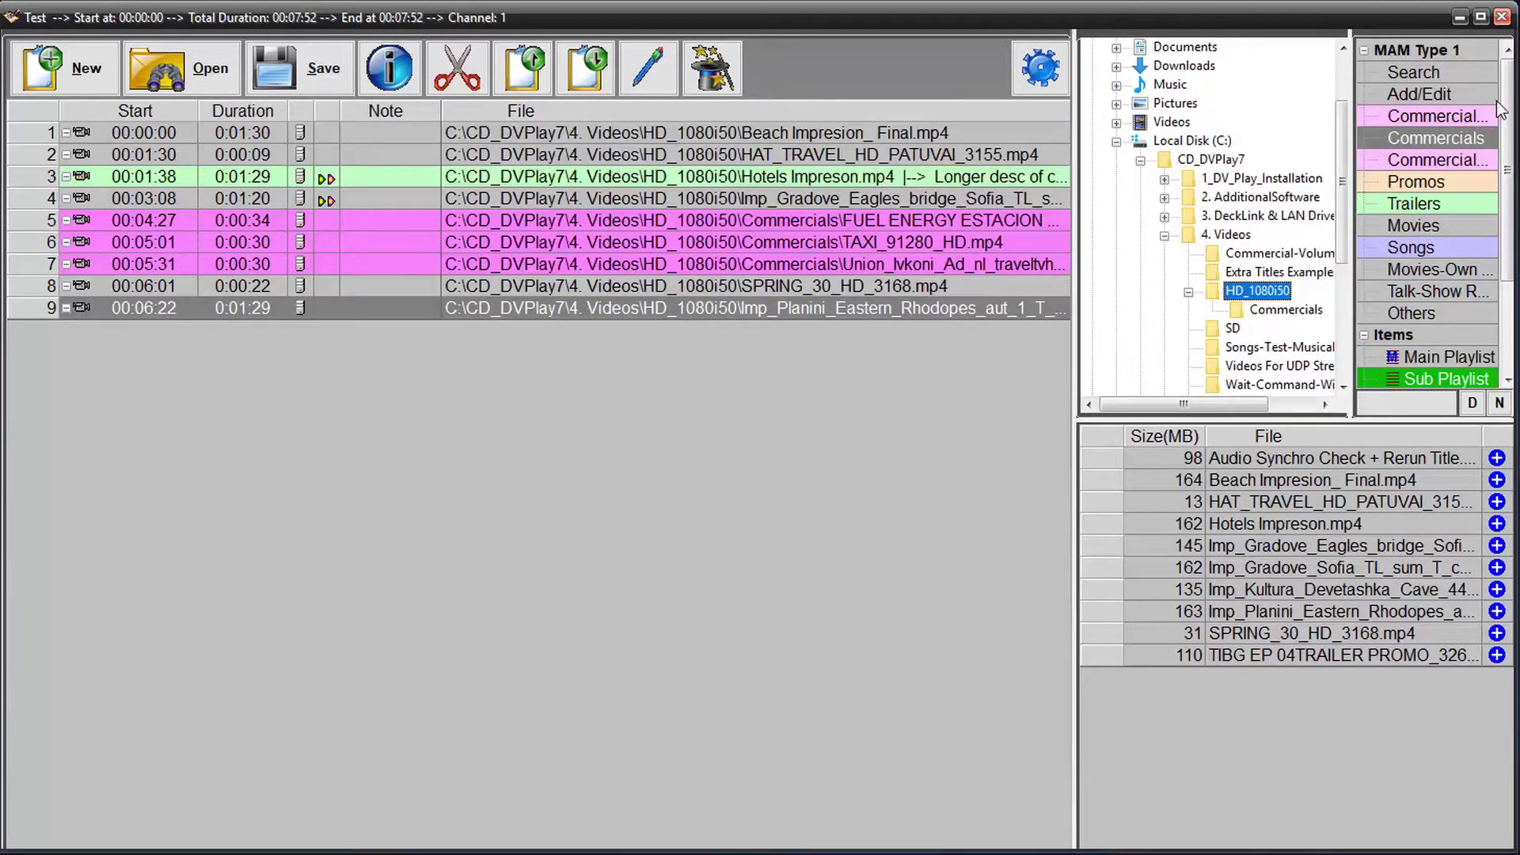
Insert an internal Title Player command, Run Title, with title player channel 1 and the title Ad Banner 4
scroll(1499, 107, "down", 3)
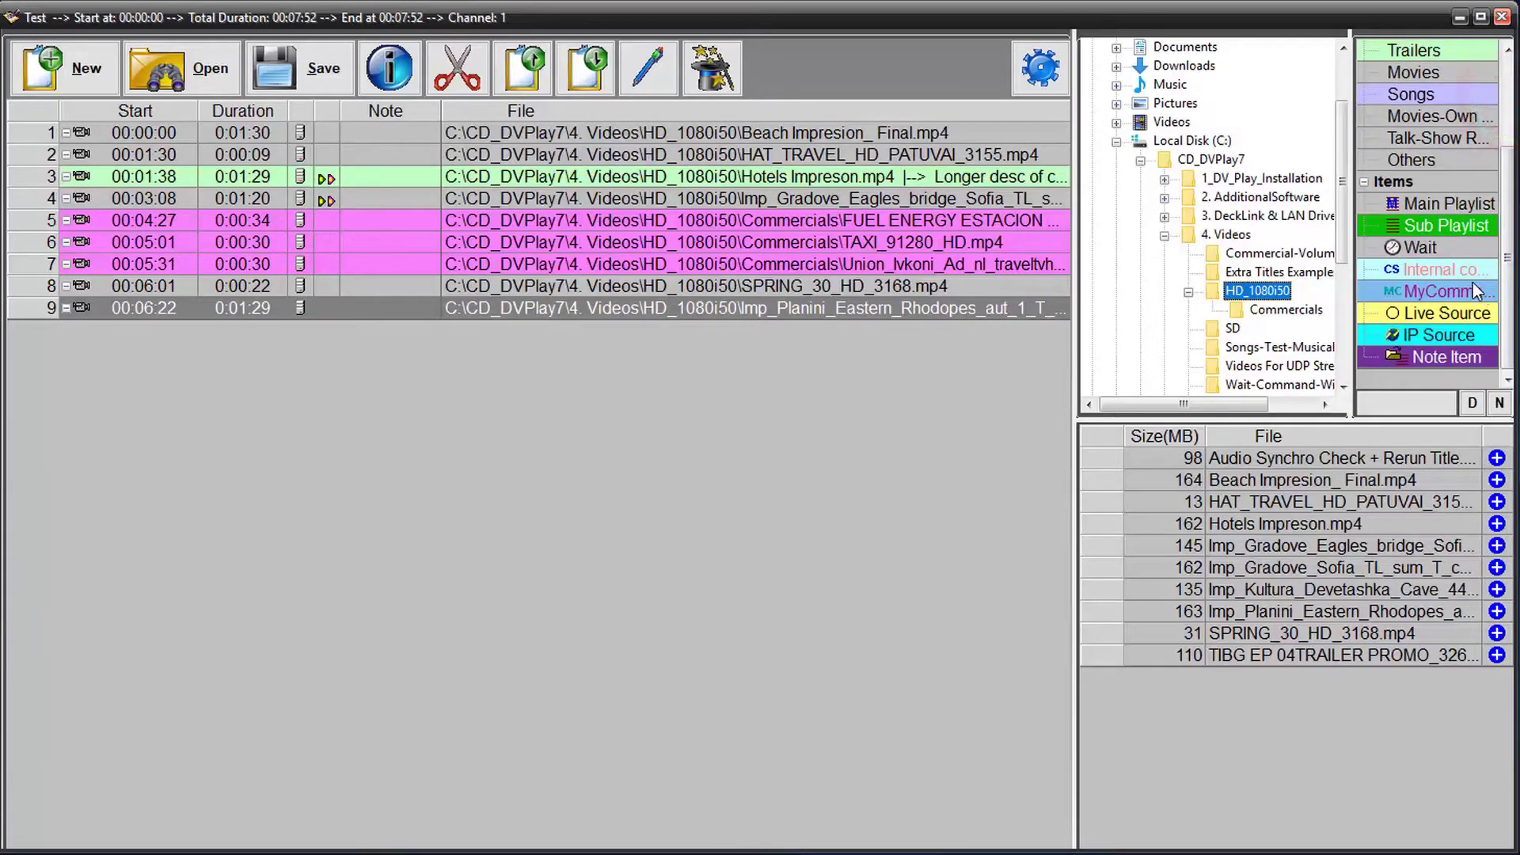
left_click(1469, 270)
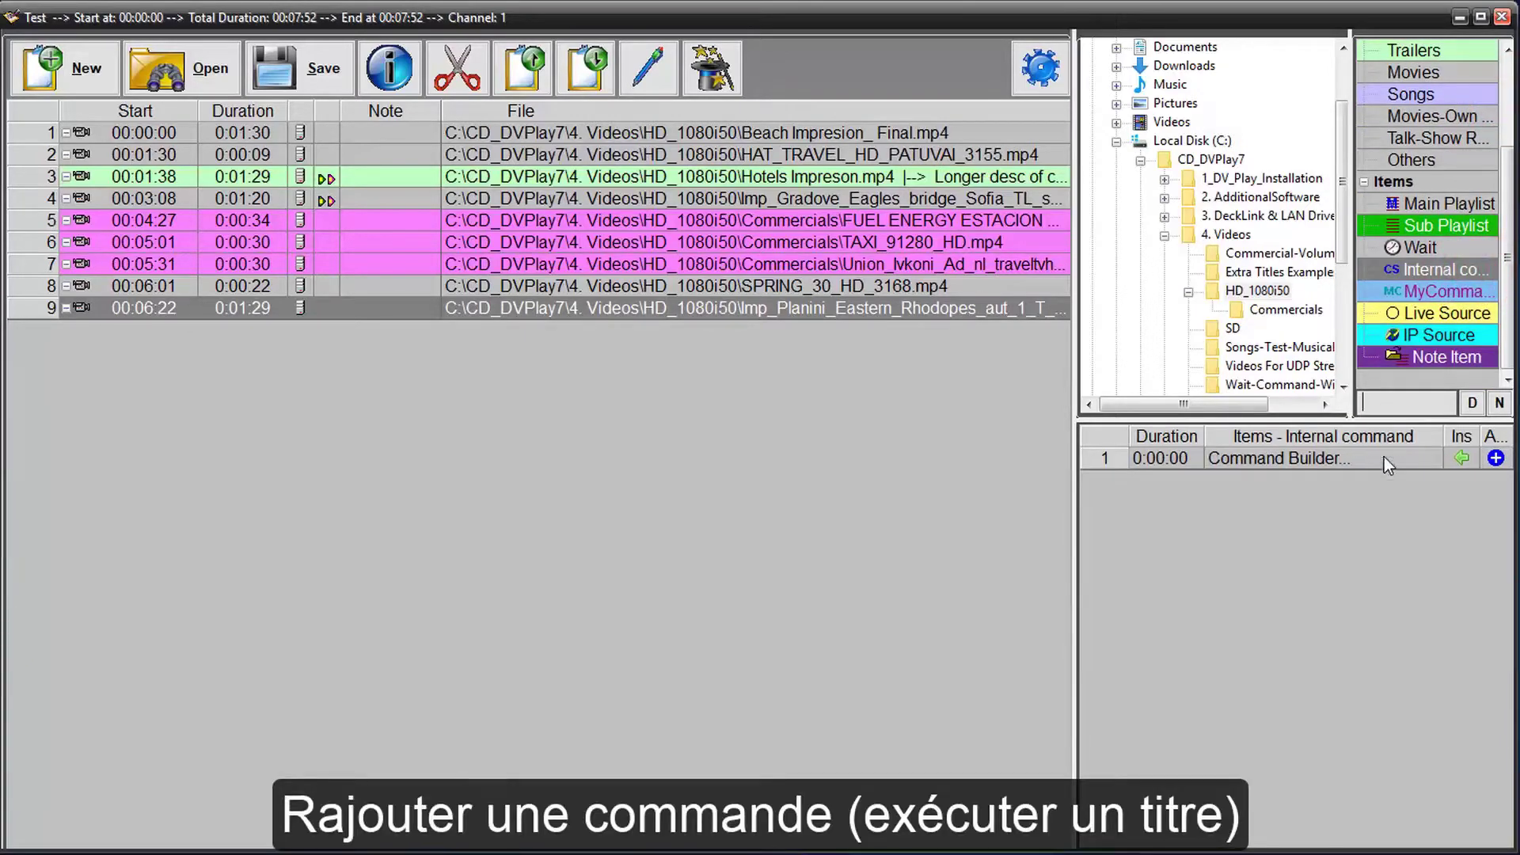
left_click(1463, 457)
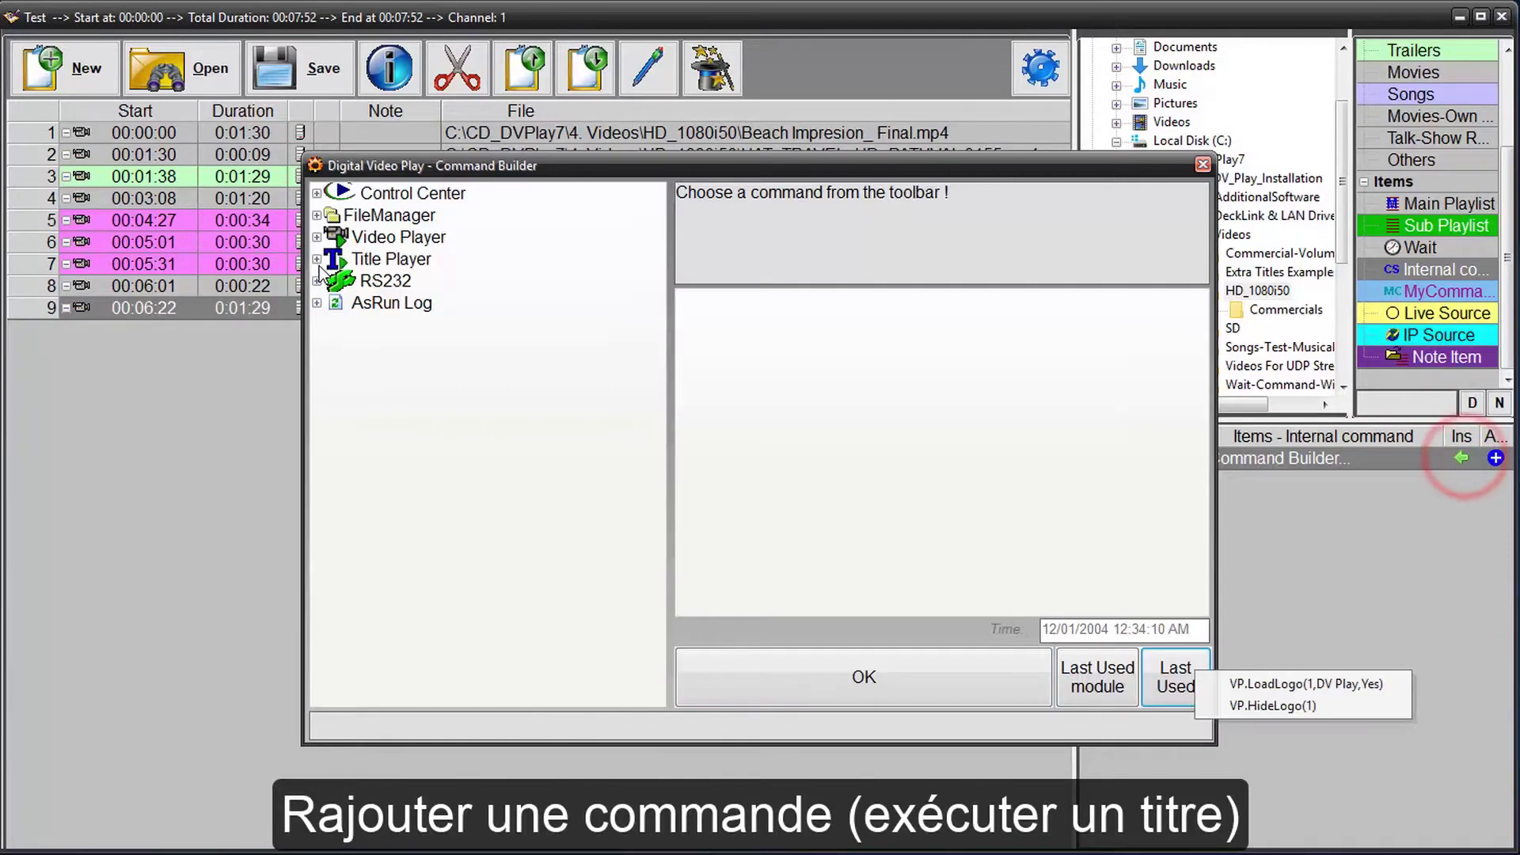
left_click(317, 259)
left_click(384, 303)
left_click(1165, 301)
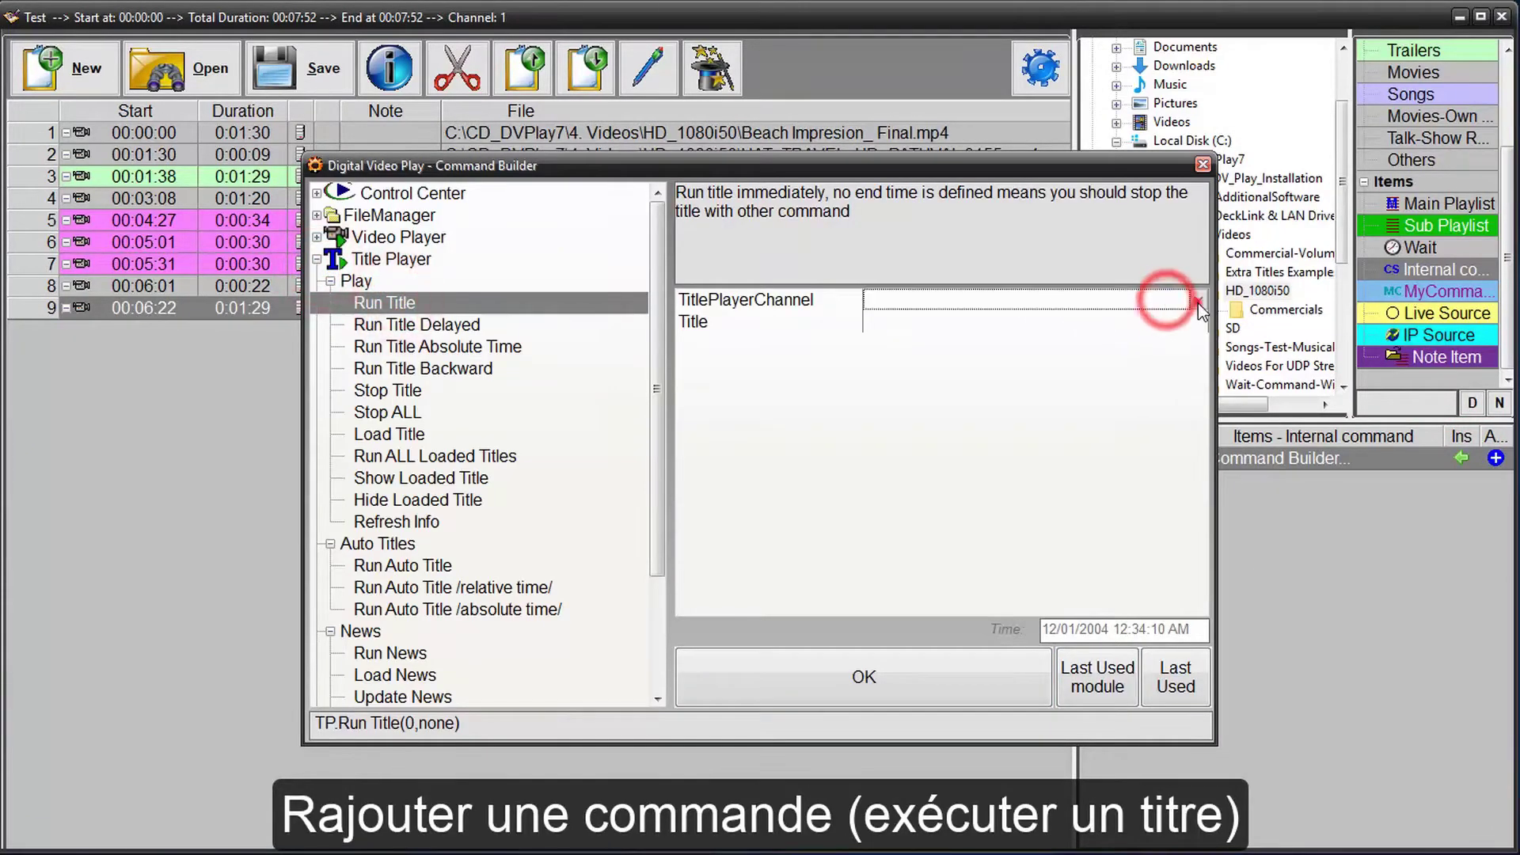
left_click(1043, 324)
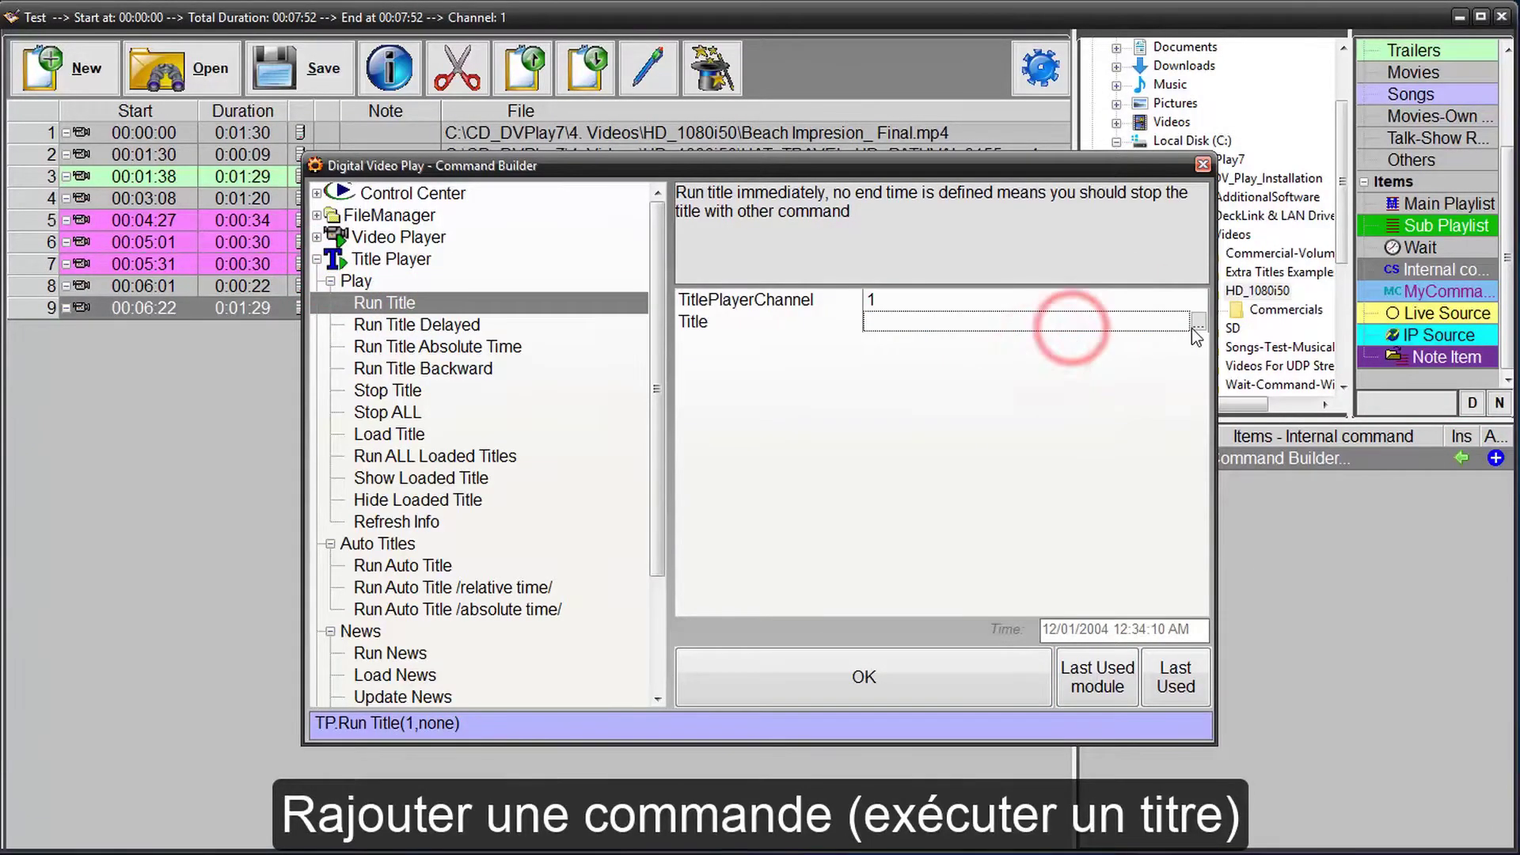
left_click(1193, 325)
left_click(540, 420)
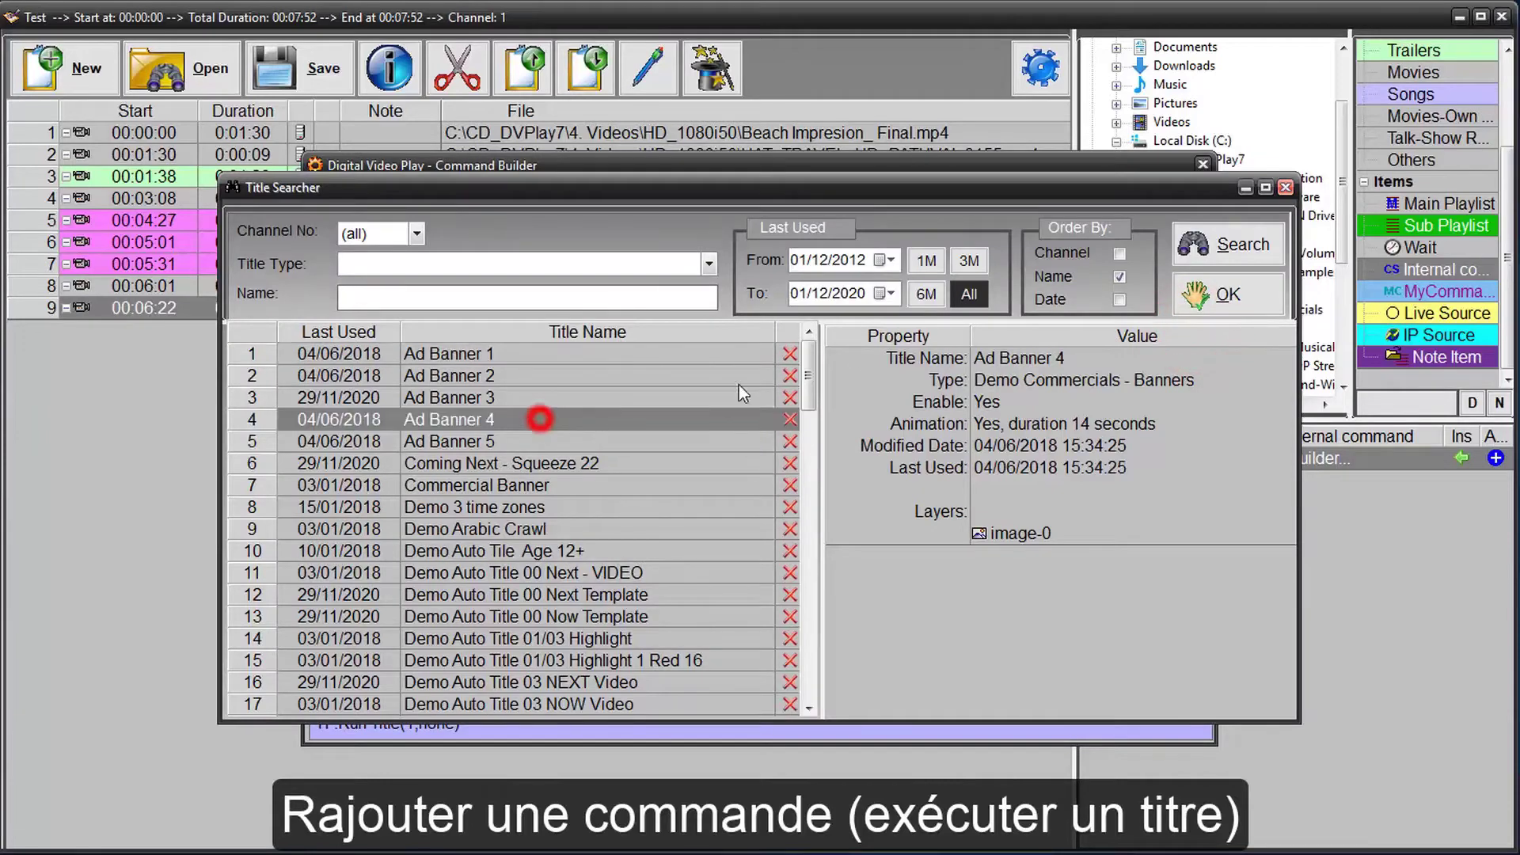
left_click(1219, 294)
left_click(979, 666)
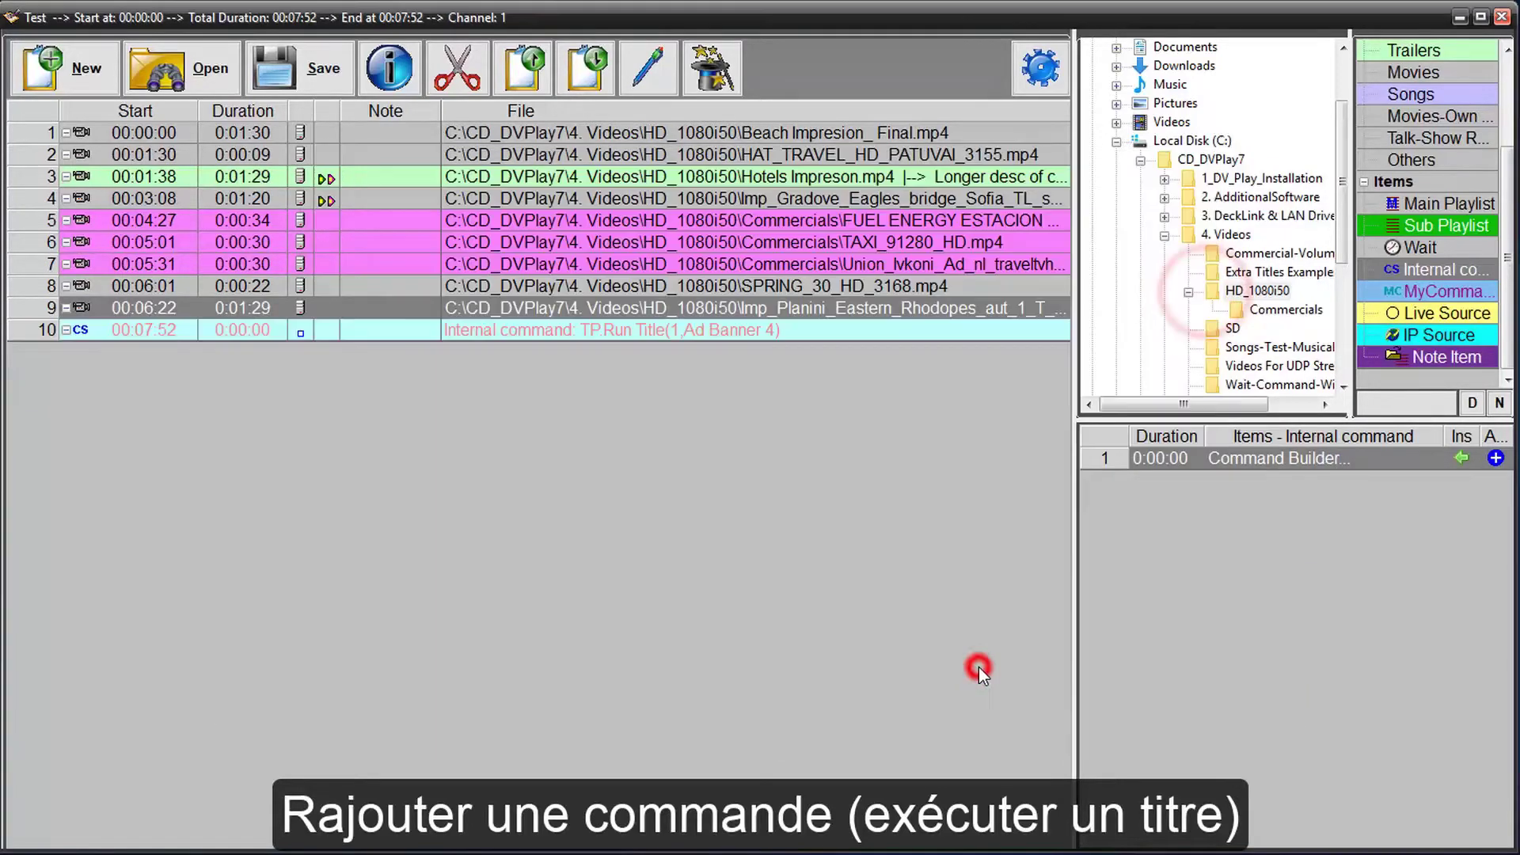
Move the Run Title command up two rows, directly above SPRING_30_HD_3168.mp4
left_click(743, 331)
key("ctrl+Up")
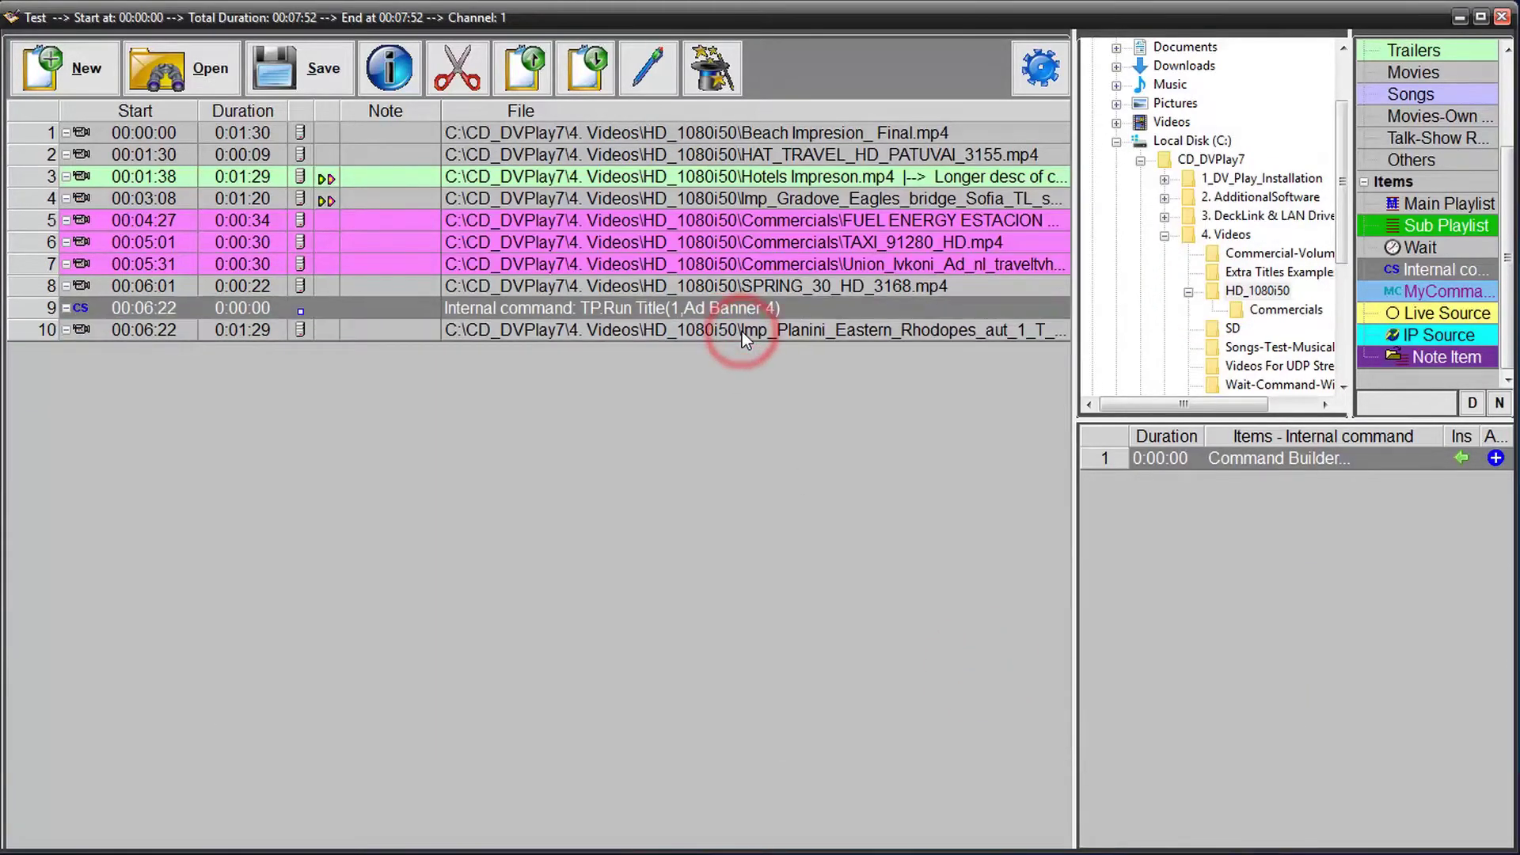
key("ctrl+Up")
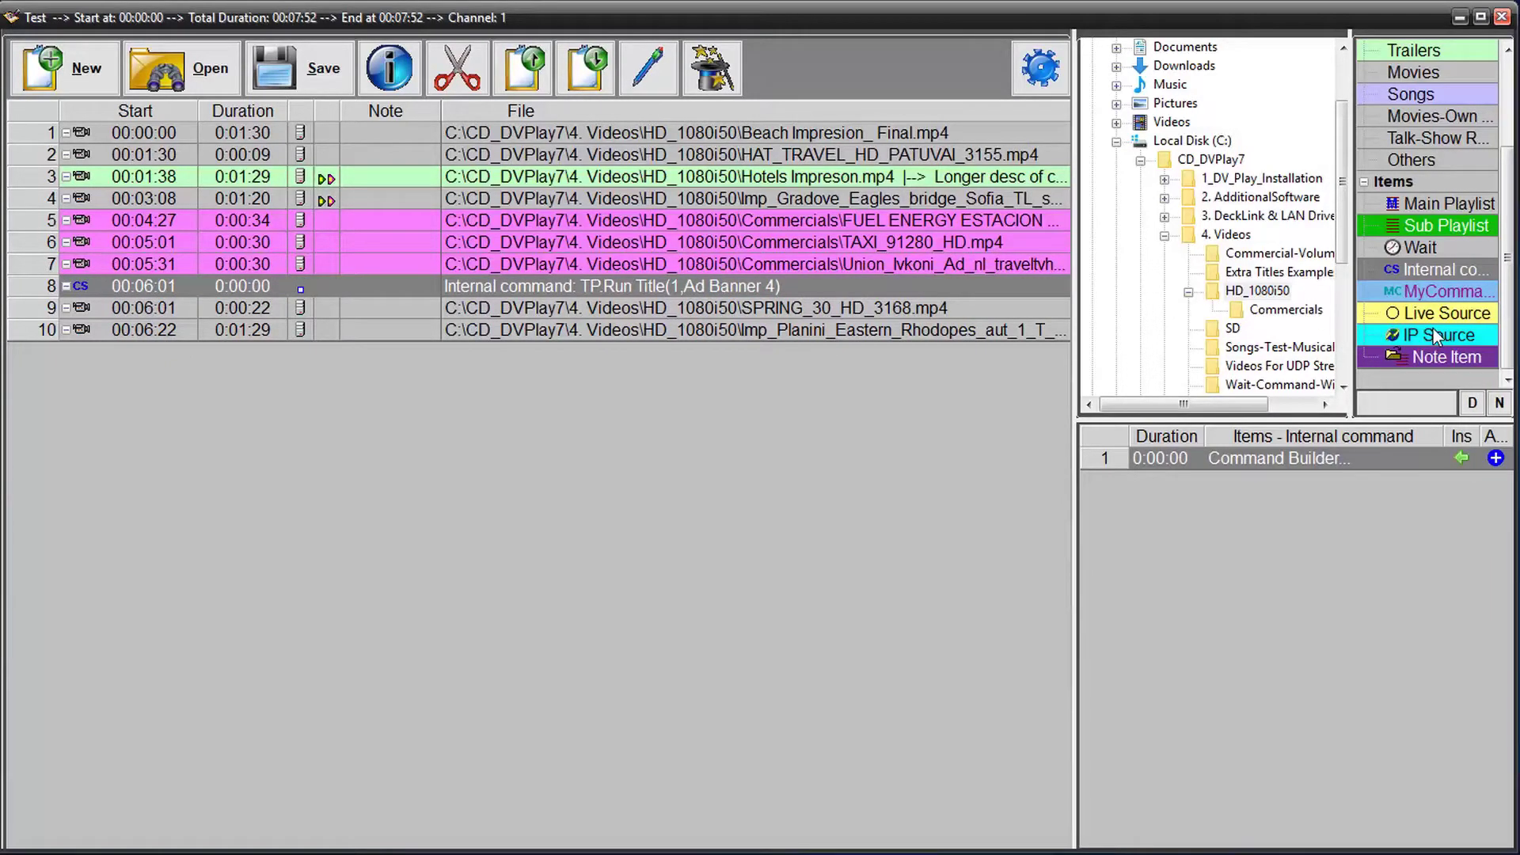
Insert the MyCommand Logo:ShowLogo between the Run Title command and SPRING_30_HD_3168.mp4
left_click(1433, 299)
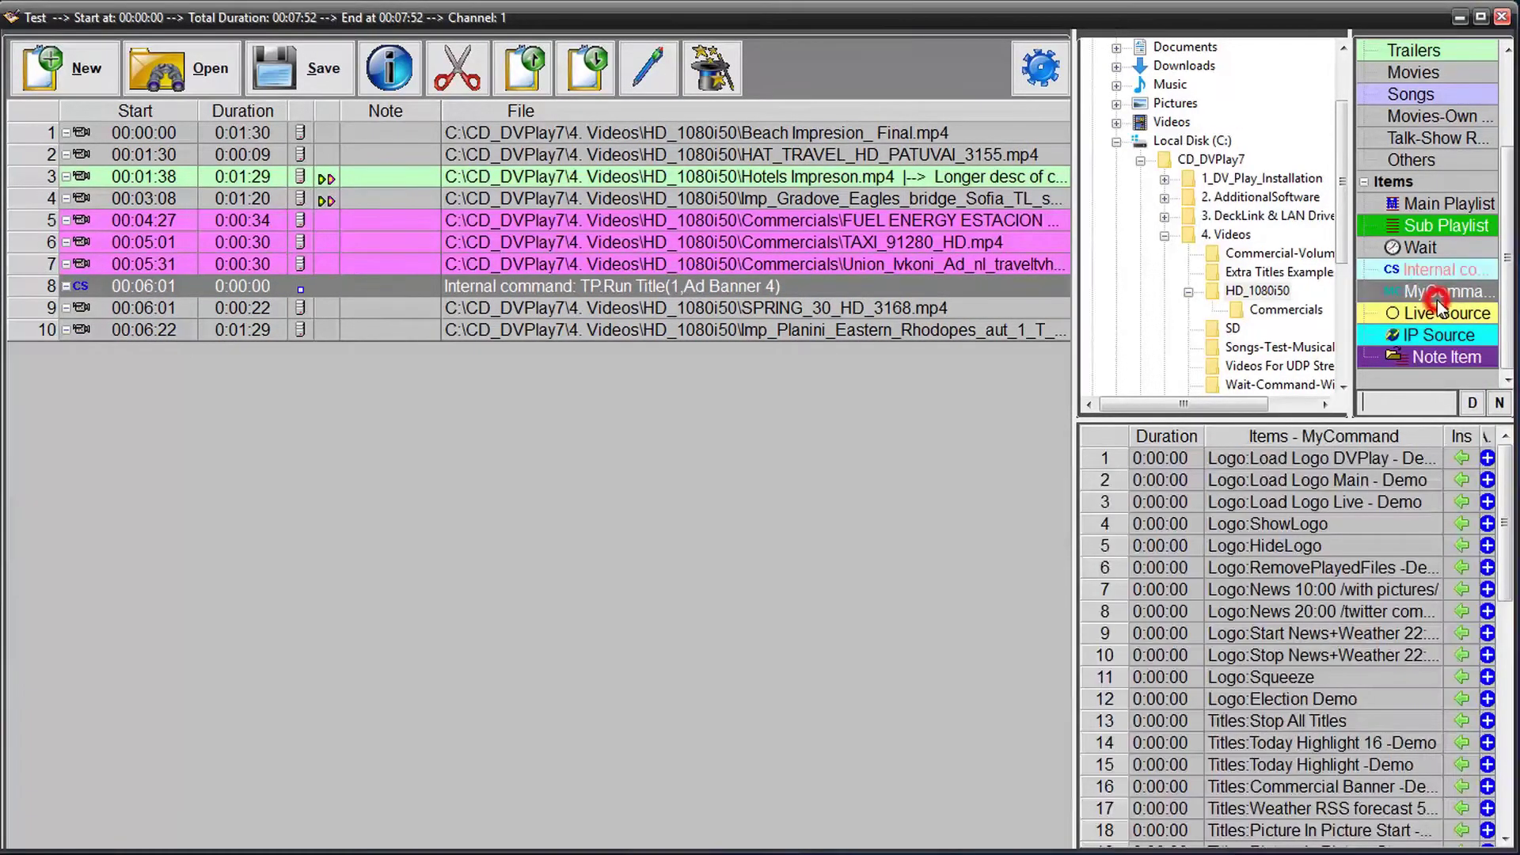
left_click(1393, 527)
left_click(1461, 524)
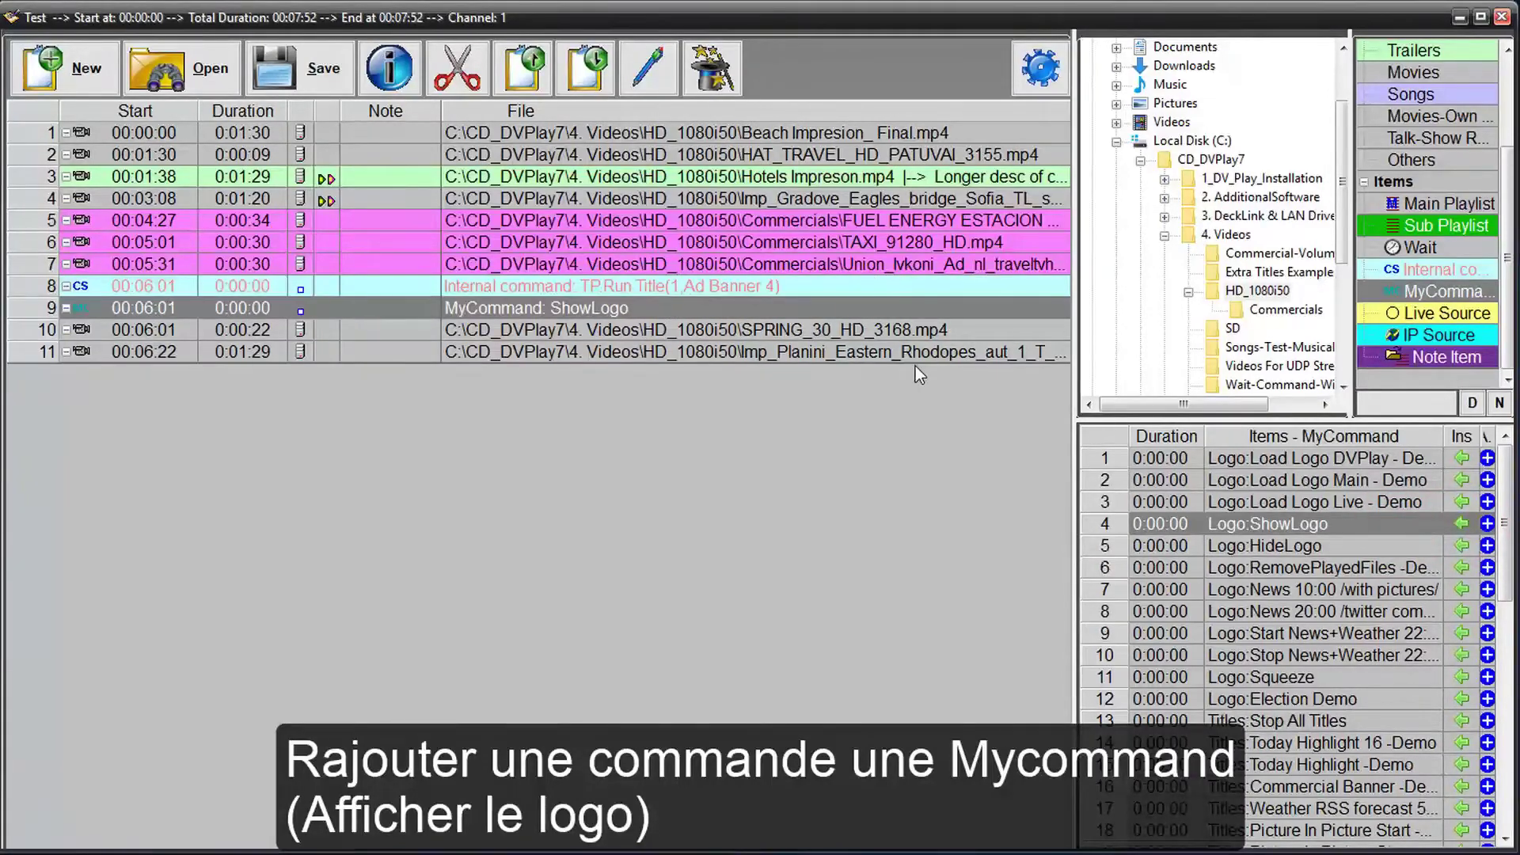
left_click(920, 335)
left_click(1420, 685)
scroll(1420, 688, "down", 4)
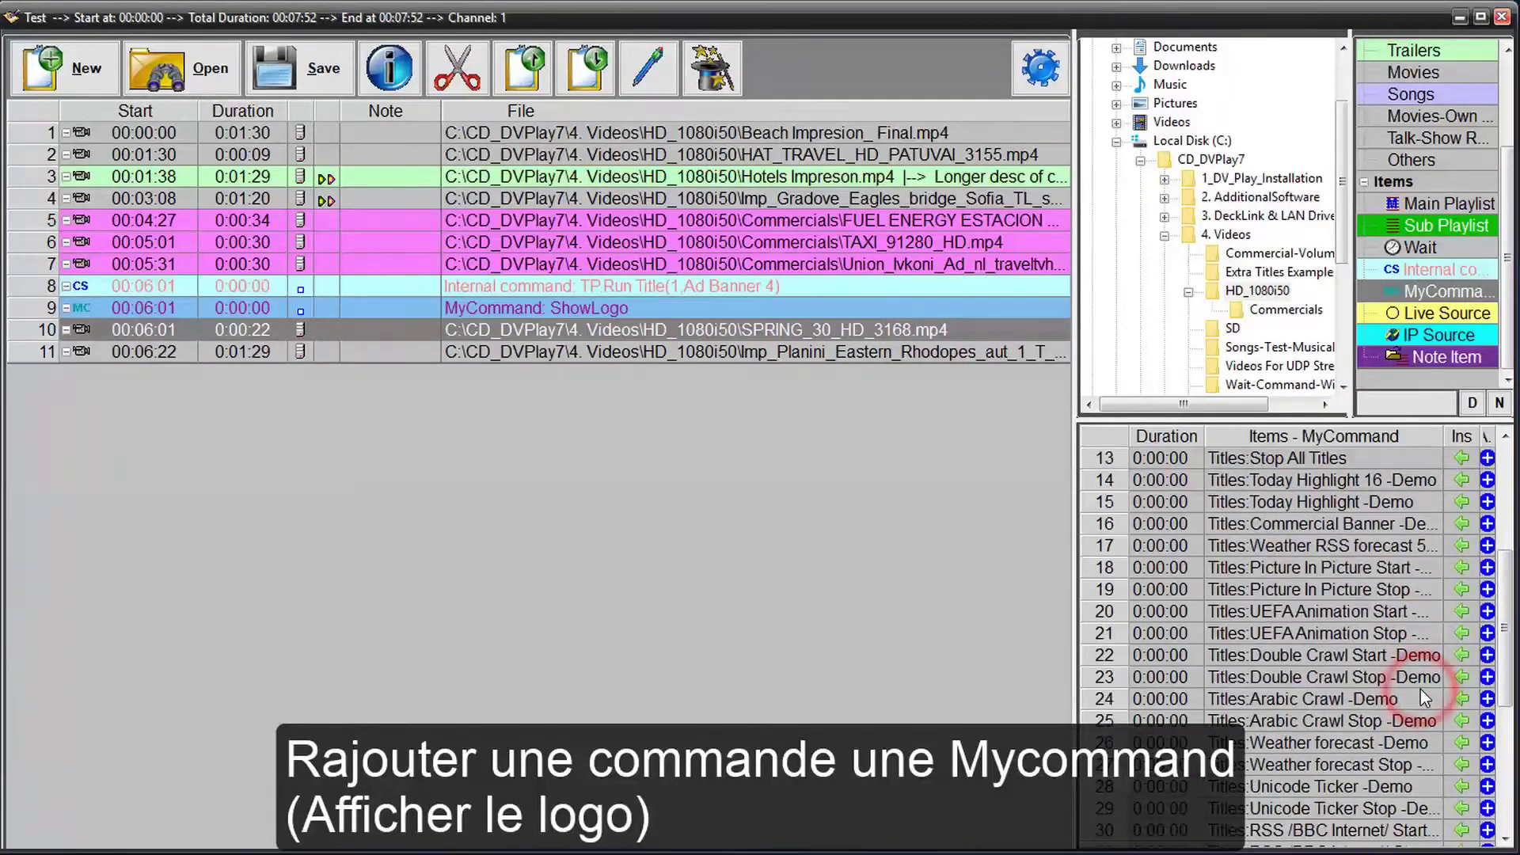
scroll(1420, 689, "down", 4)
scroll(1388, 615, "down", 1)
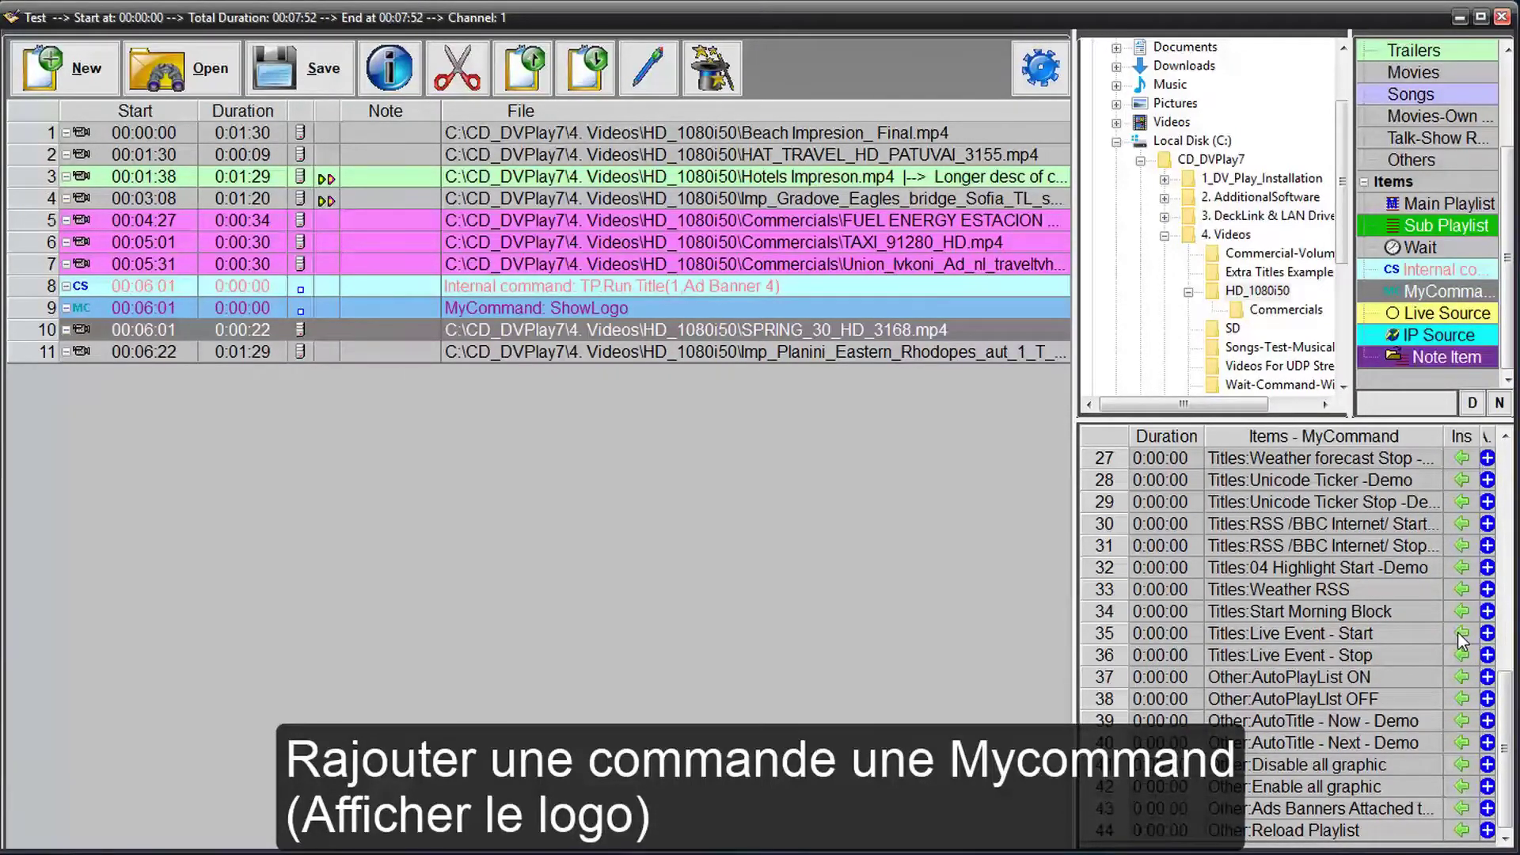
Insert the live source Live 1 after Hotels Impreson.mp4 with a duration of 30 minutes
left_click(1447, 315)
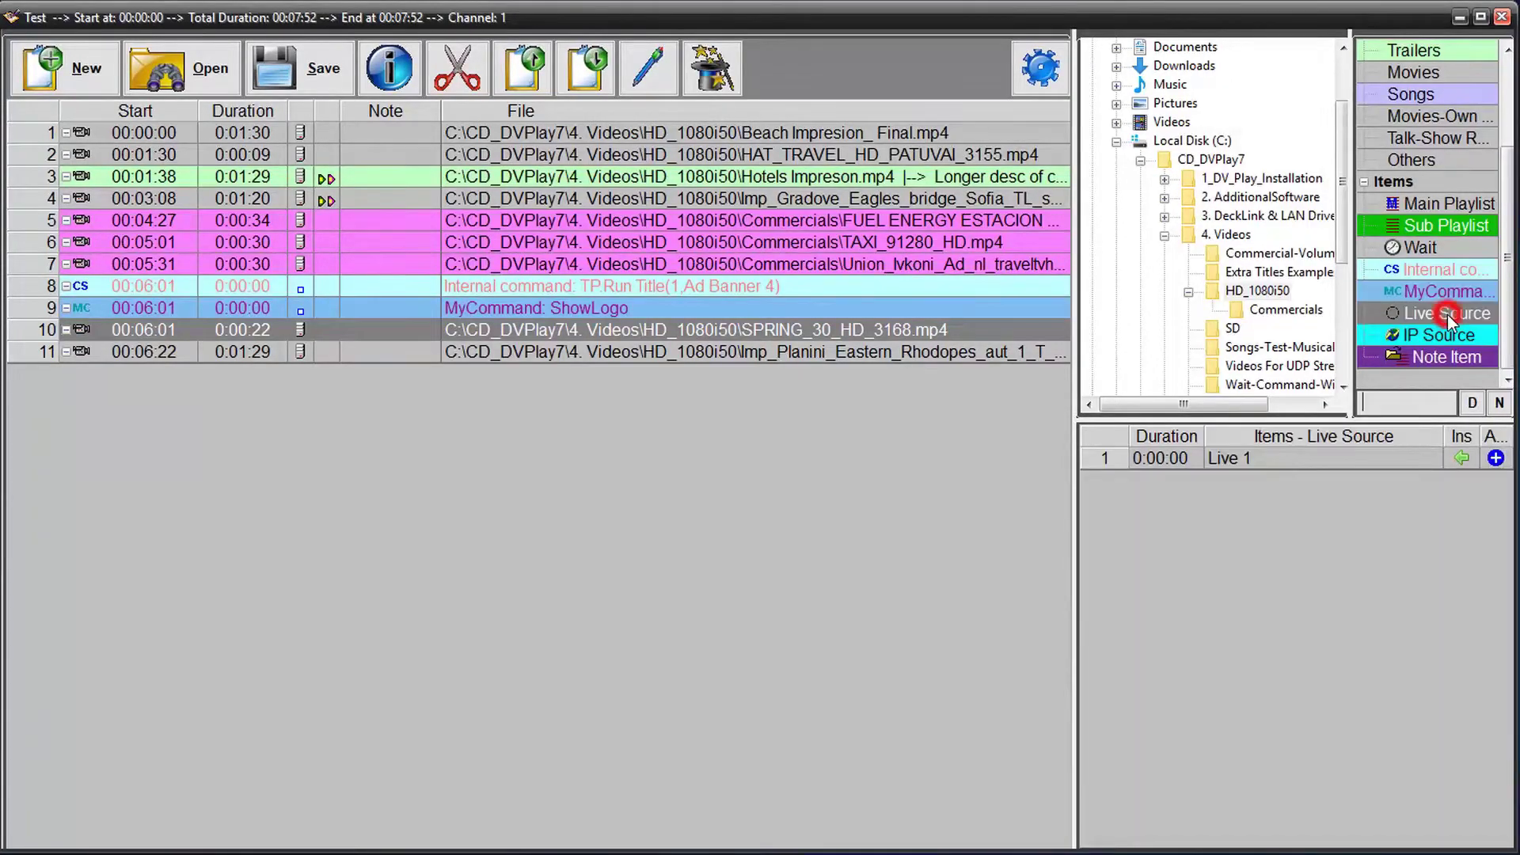
left_click(802, 173)
left_click(1461, 458)
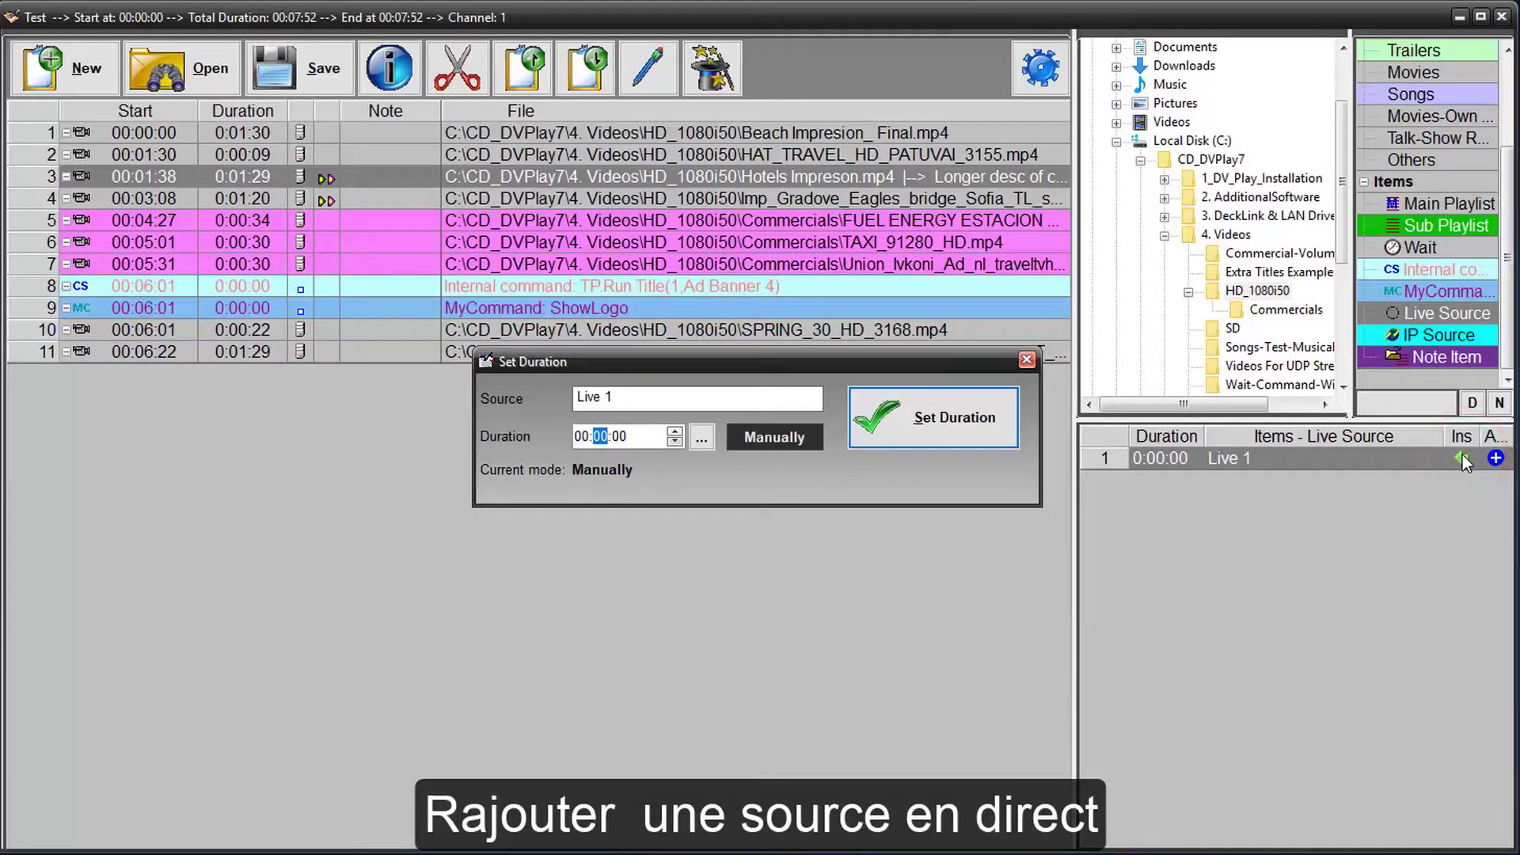
left_click(947, 432)
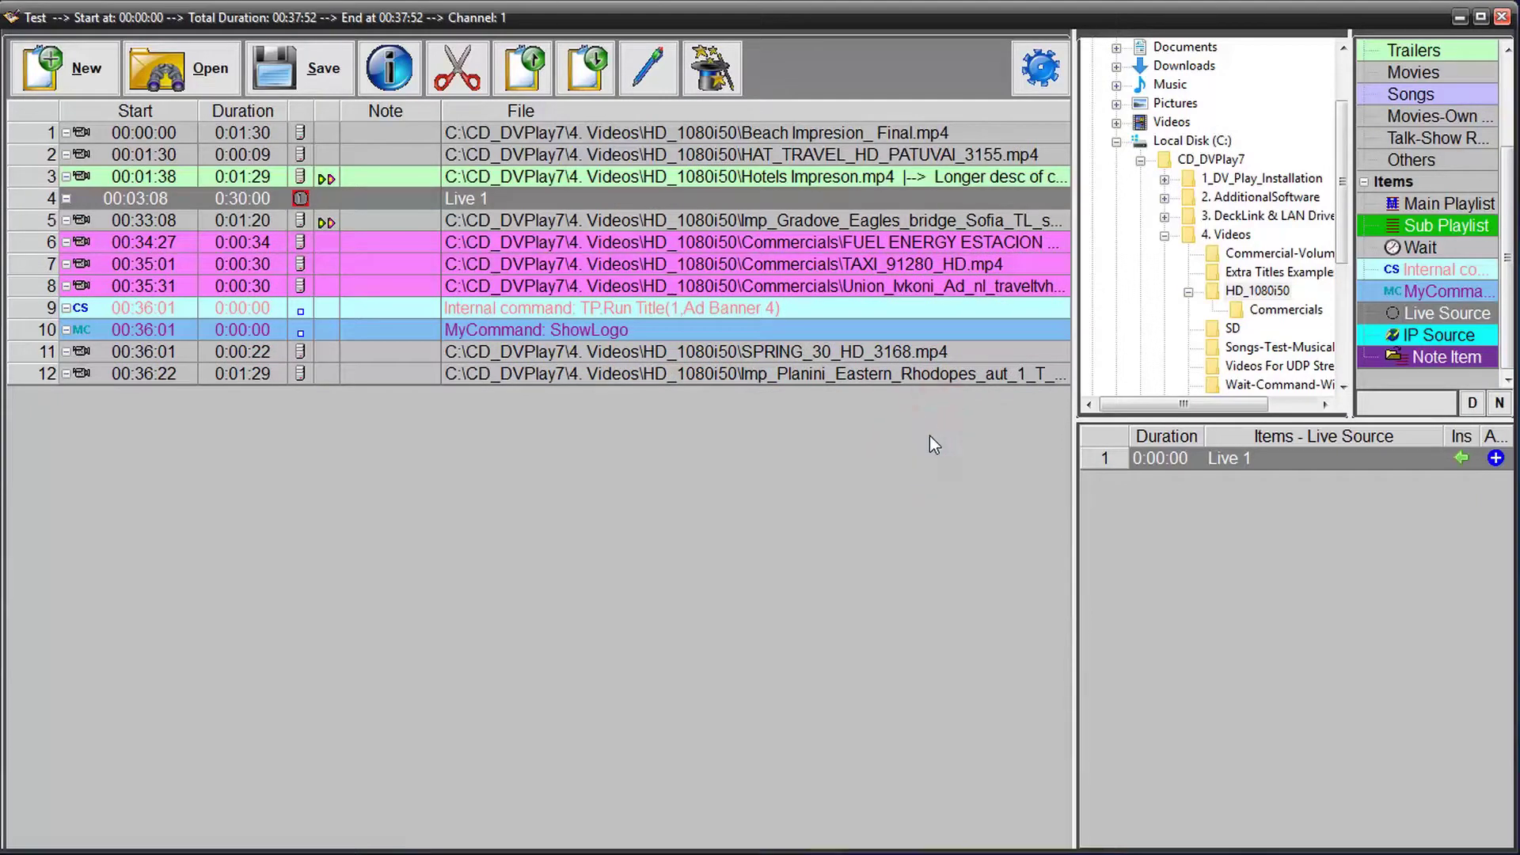
Append the IP source RTMP Sofia Test 8 to the playlist with a duration of 10 minutes and save the playlist
left_click(1433, 335)
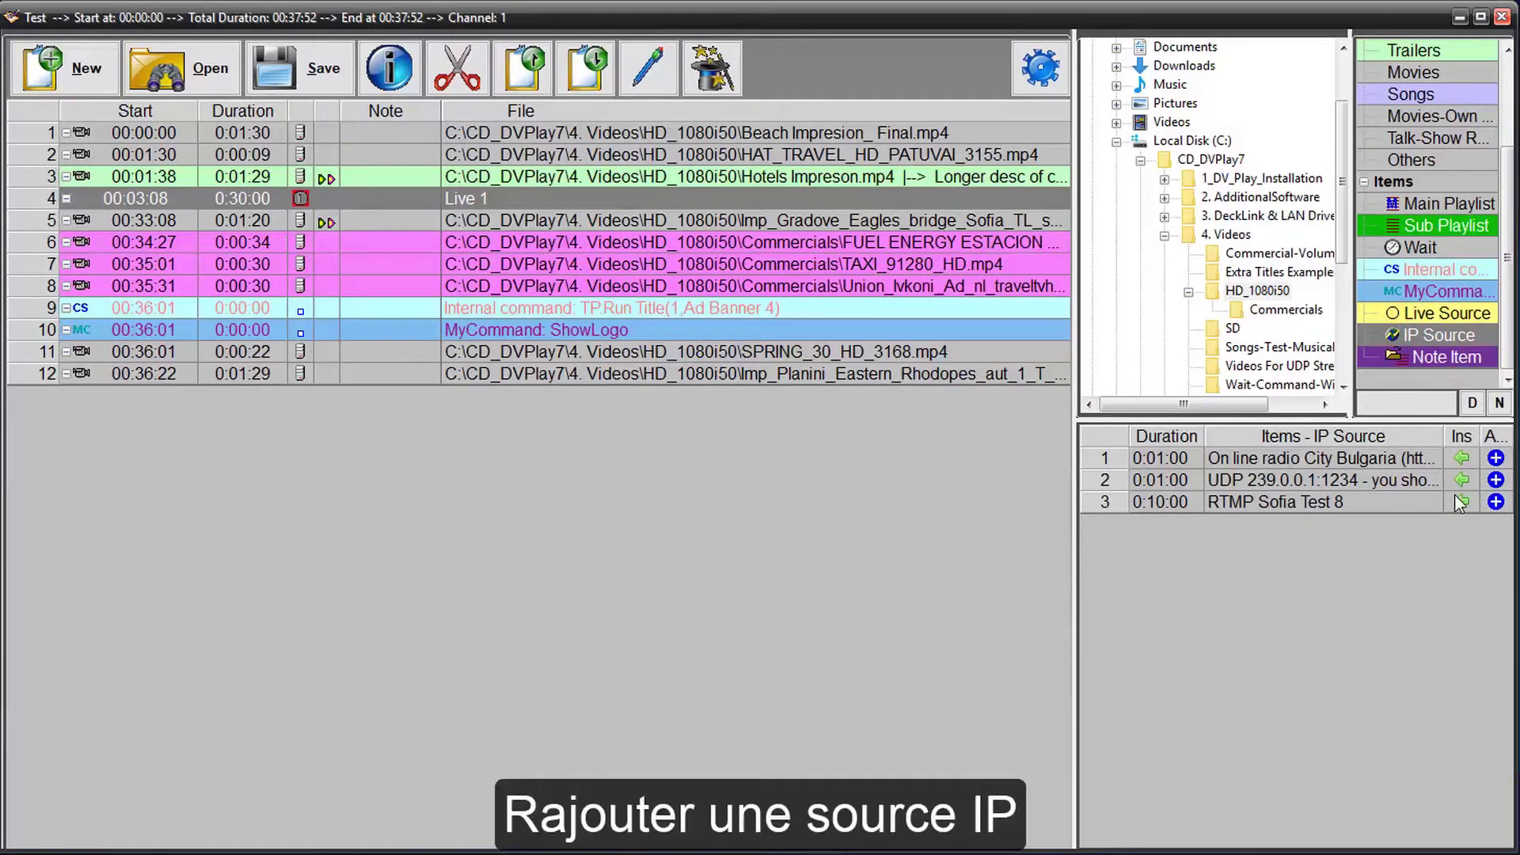
left_click(1495, 502)
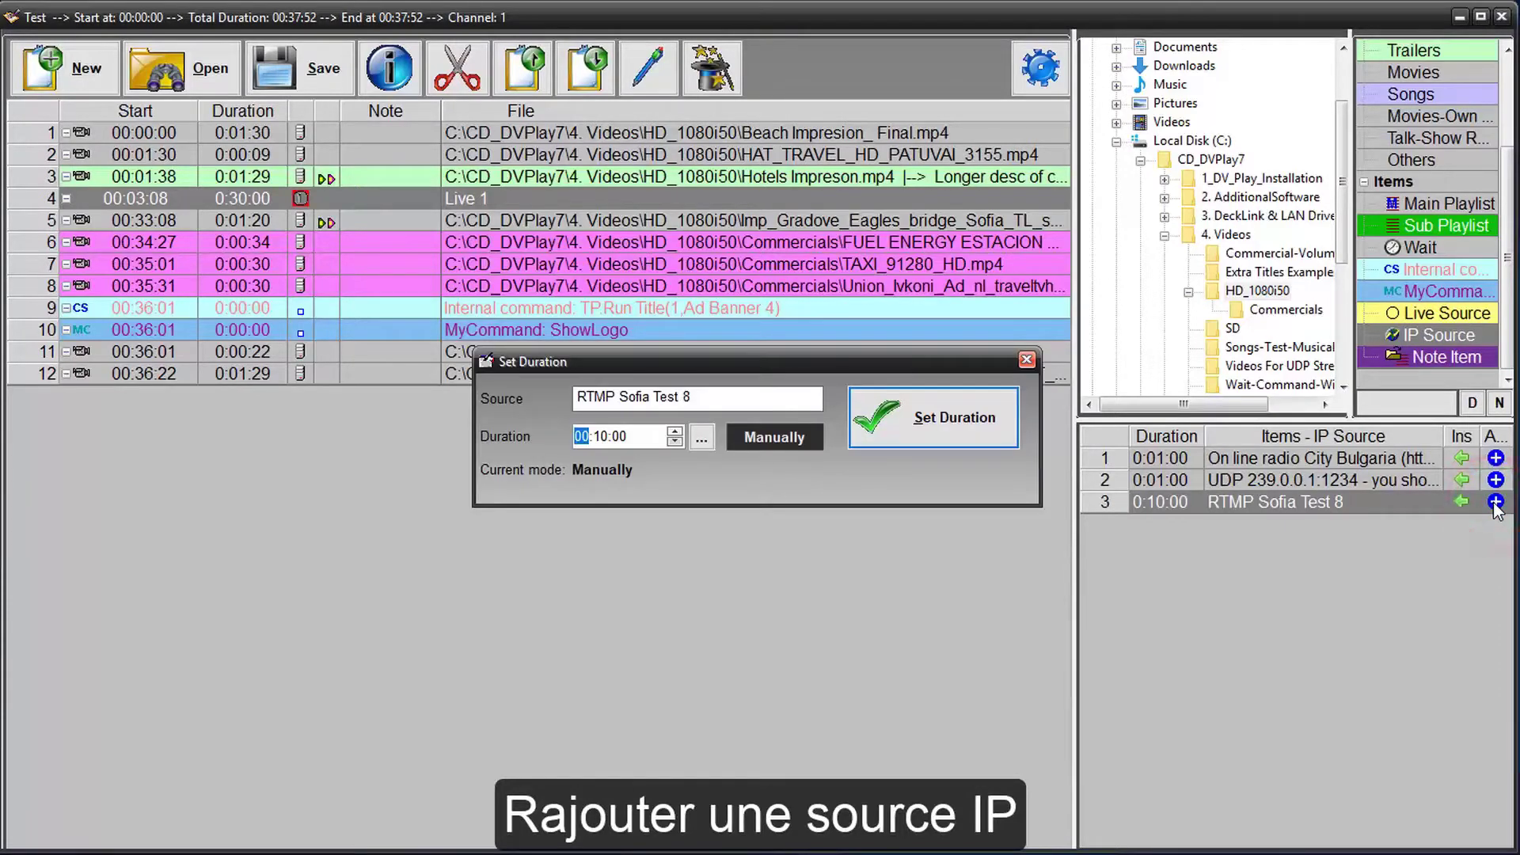
left_click(971, 445)
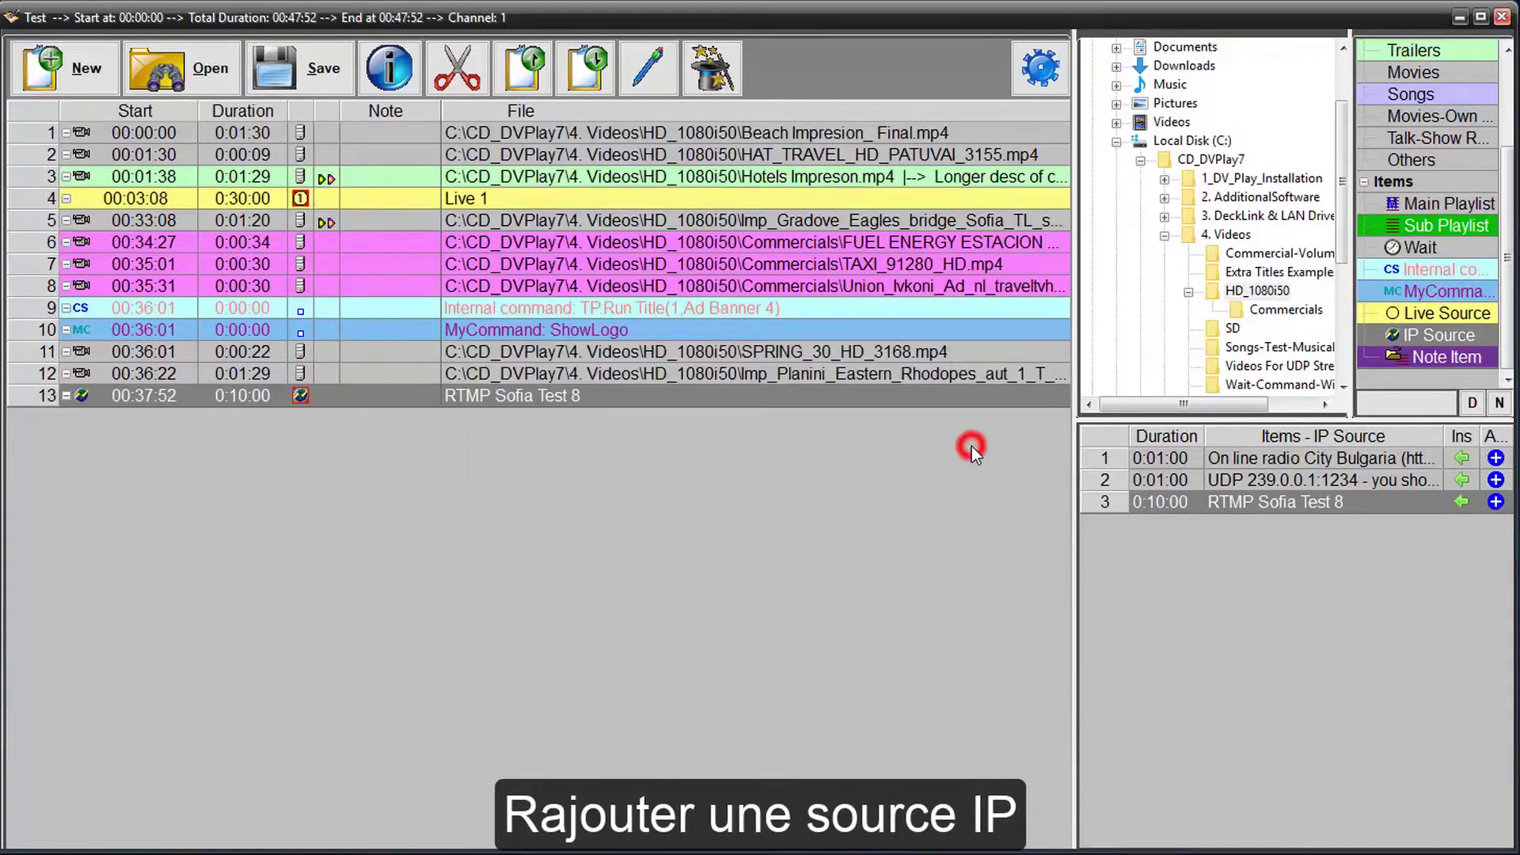
left_click(321, 75)
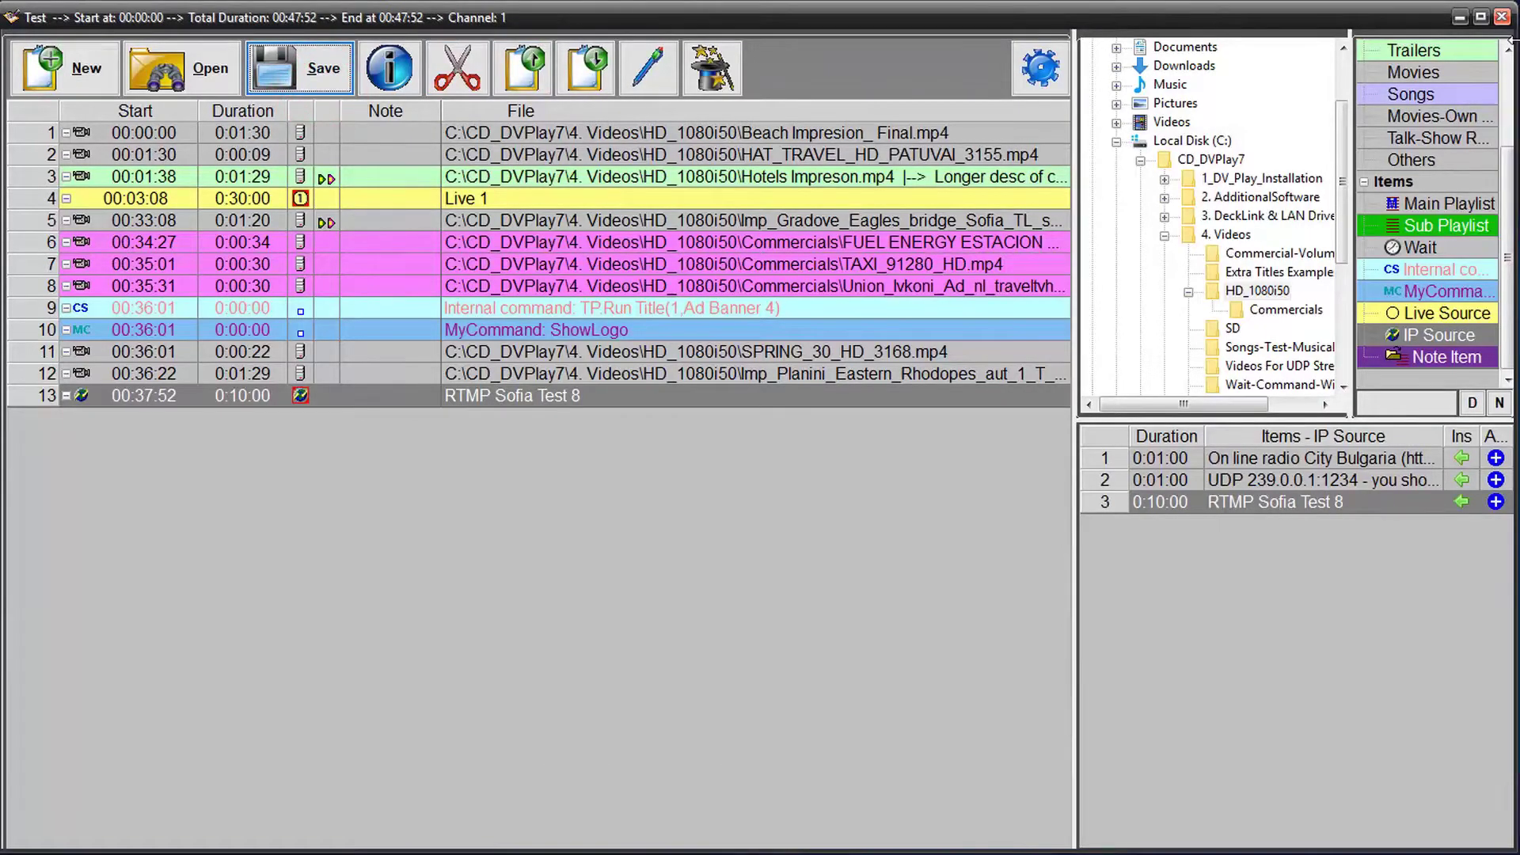
Switch to Control Center and add the Test playlist after the one currently on air, without interrupting the broadcast
left_click(1458, 21)
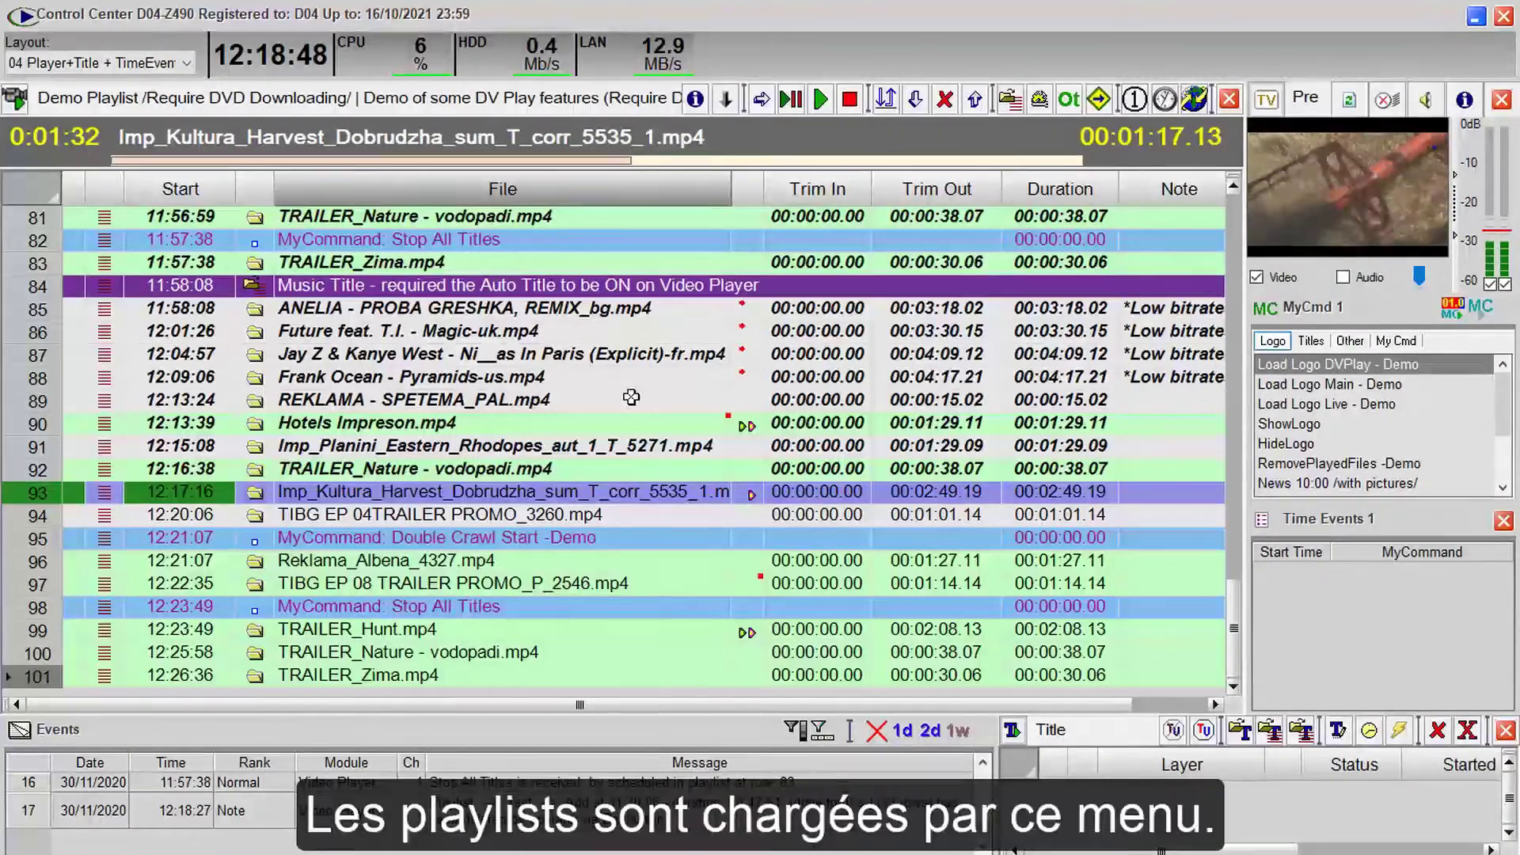
left_click(1010, 100)
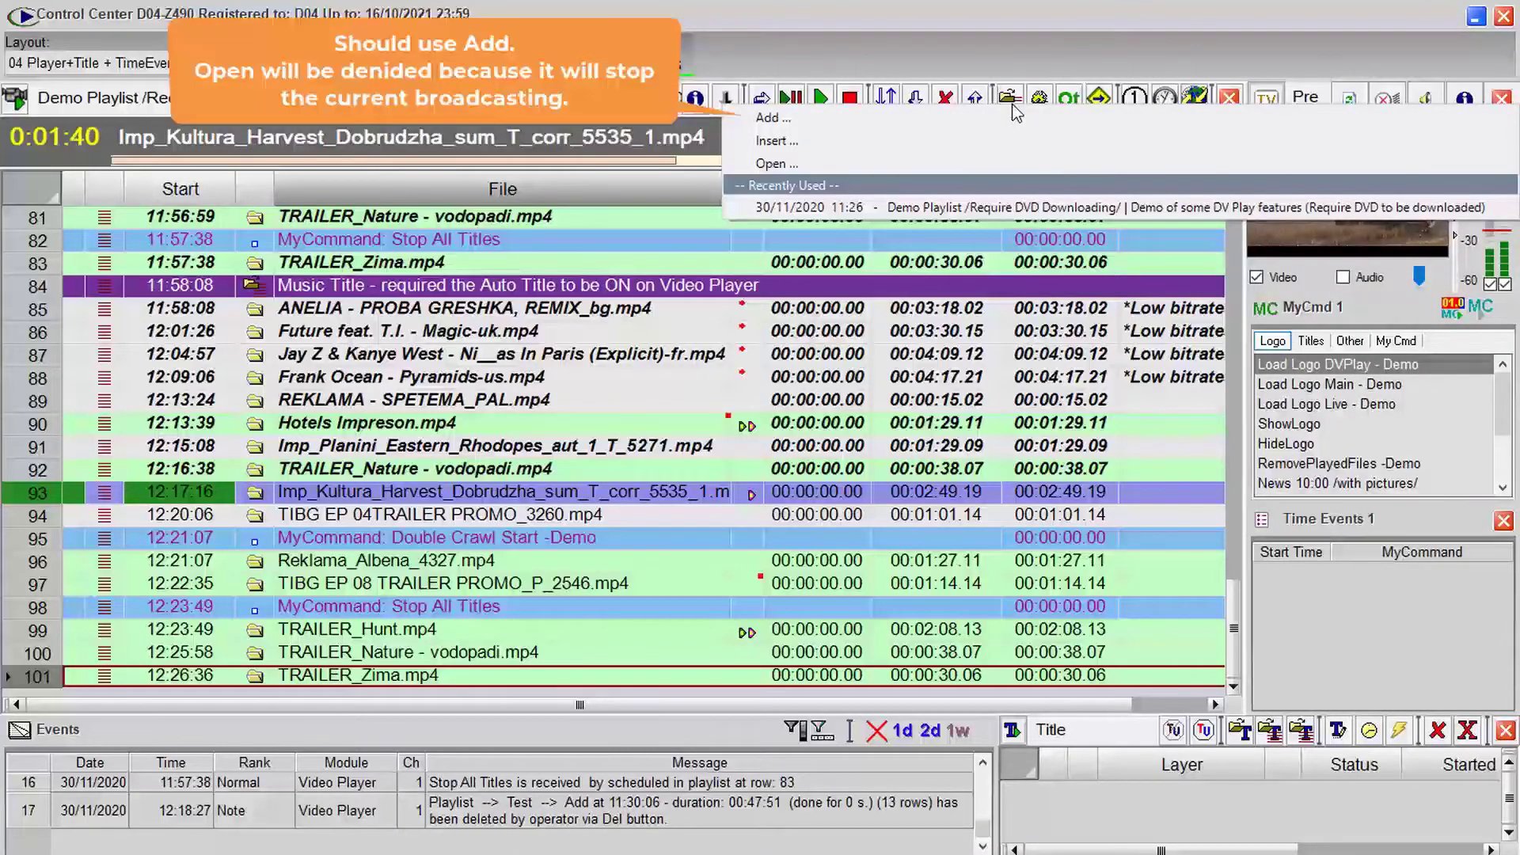
left_click(796, 120)
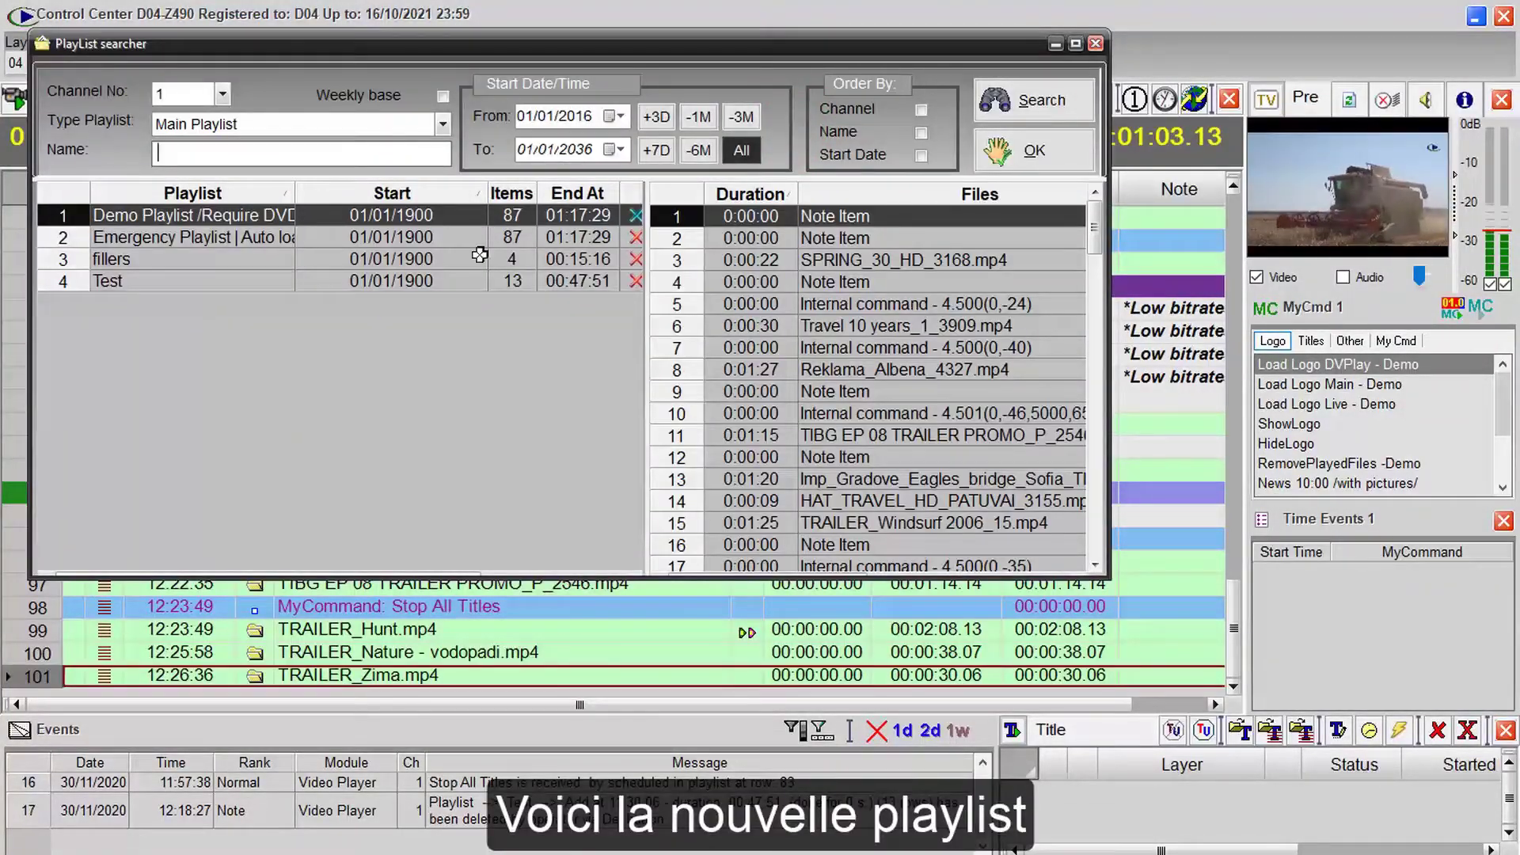
double_click(231, 282)
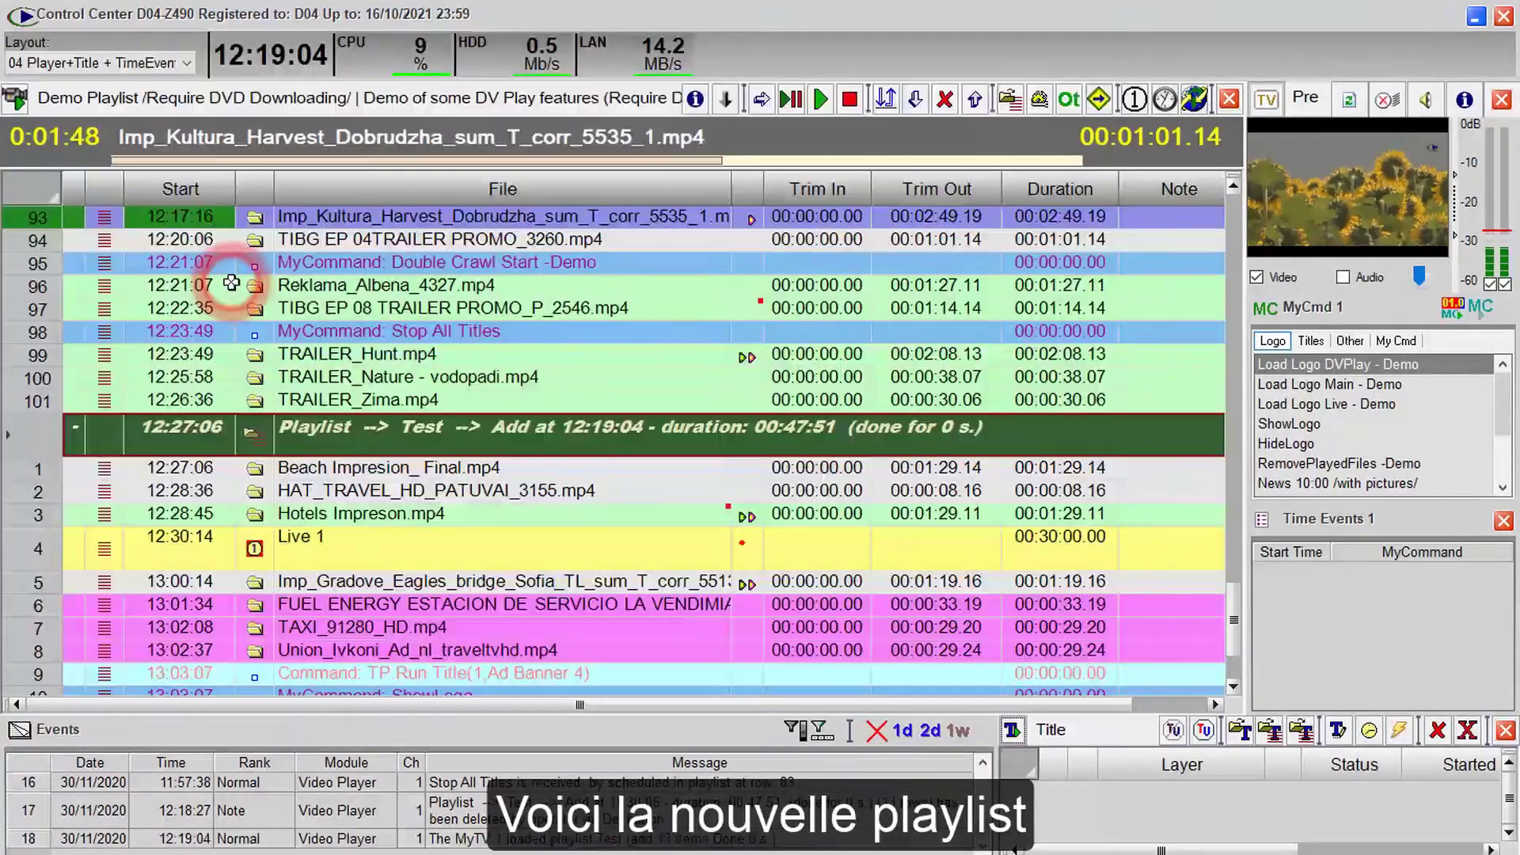
left_click(419, 468)
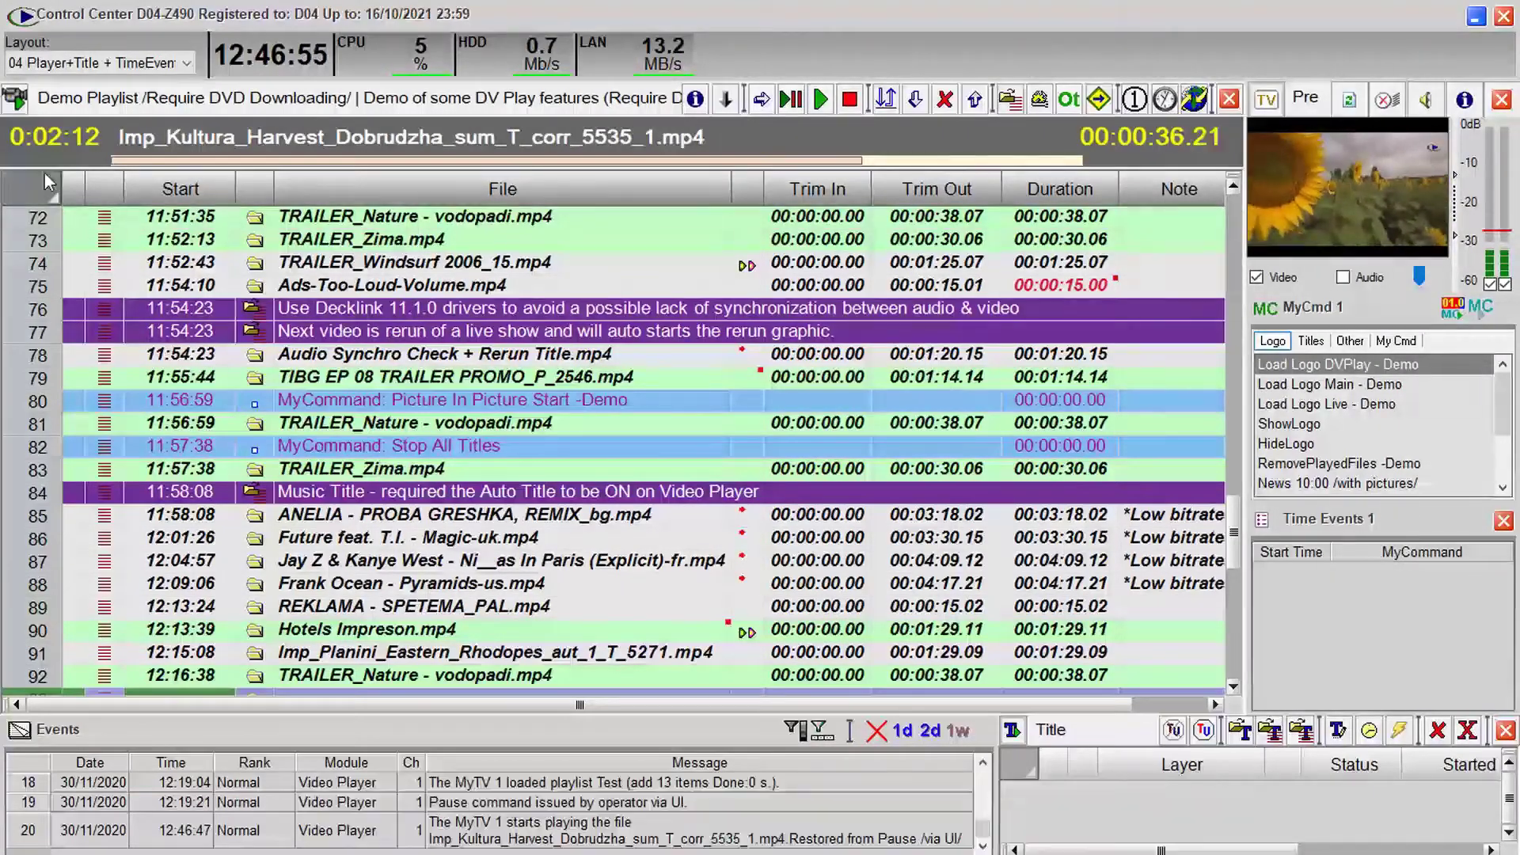
Turn on Auto Playlist mode for channel 1, choosing auto load of the playlists based on the playlist start time
left_click(16, 99)
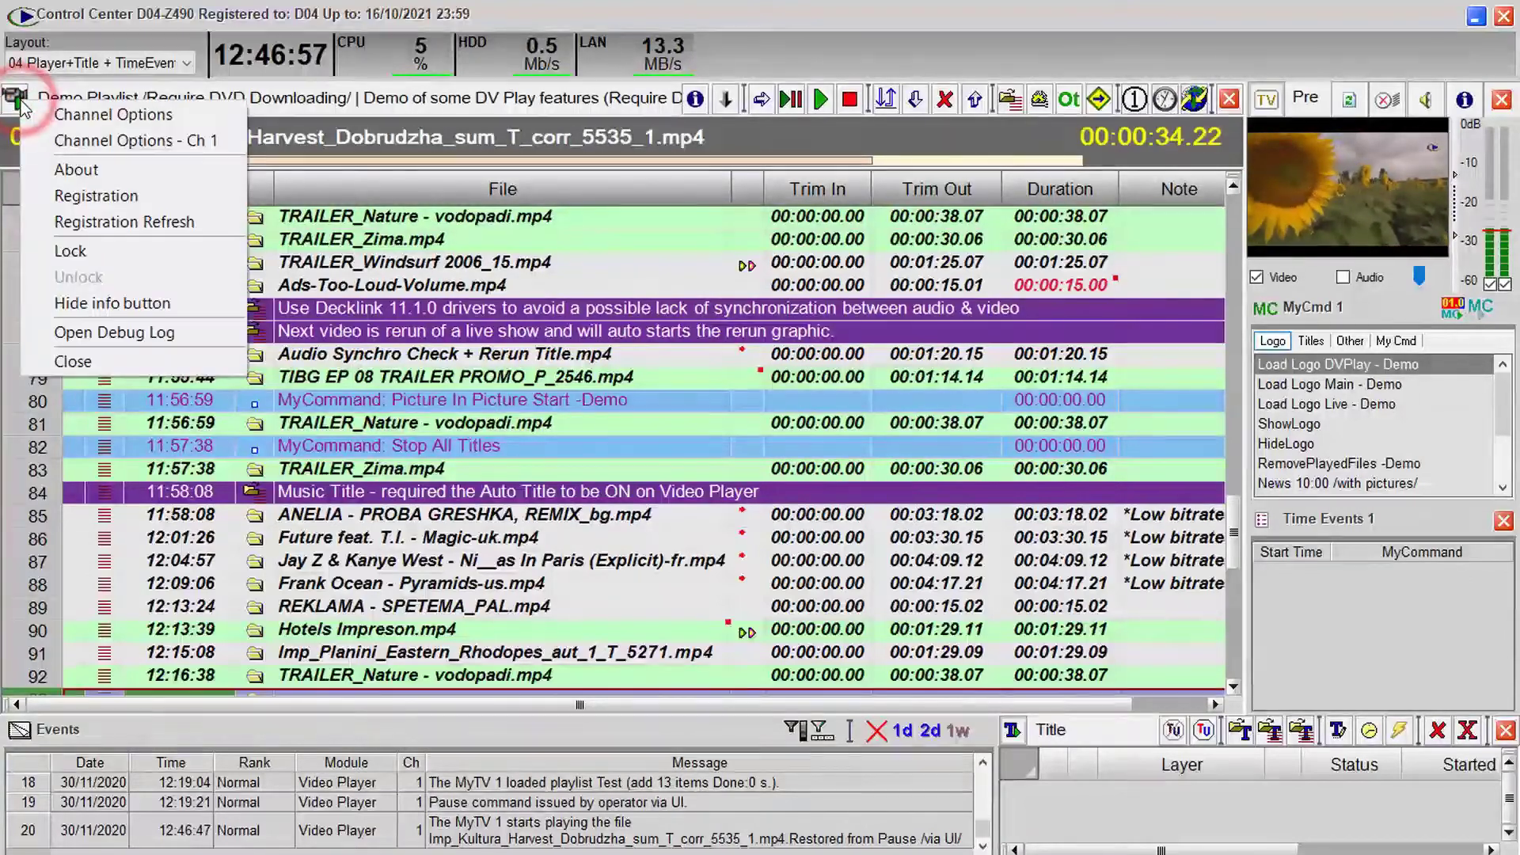
left_click(113, 142)
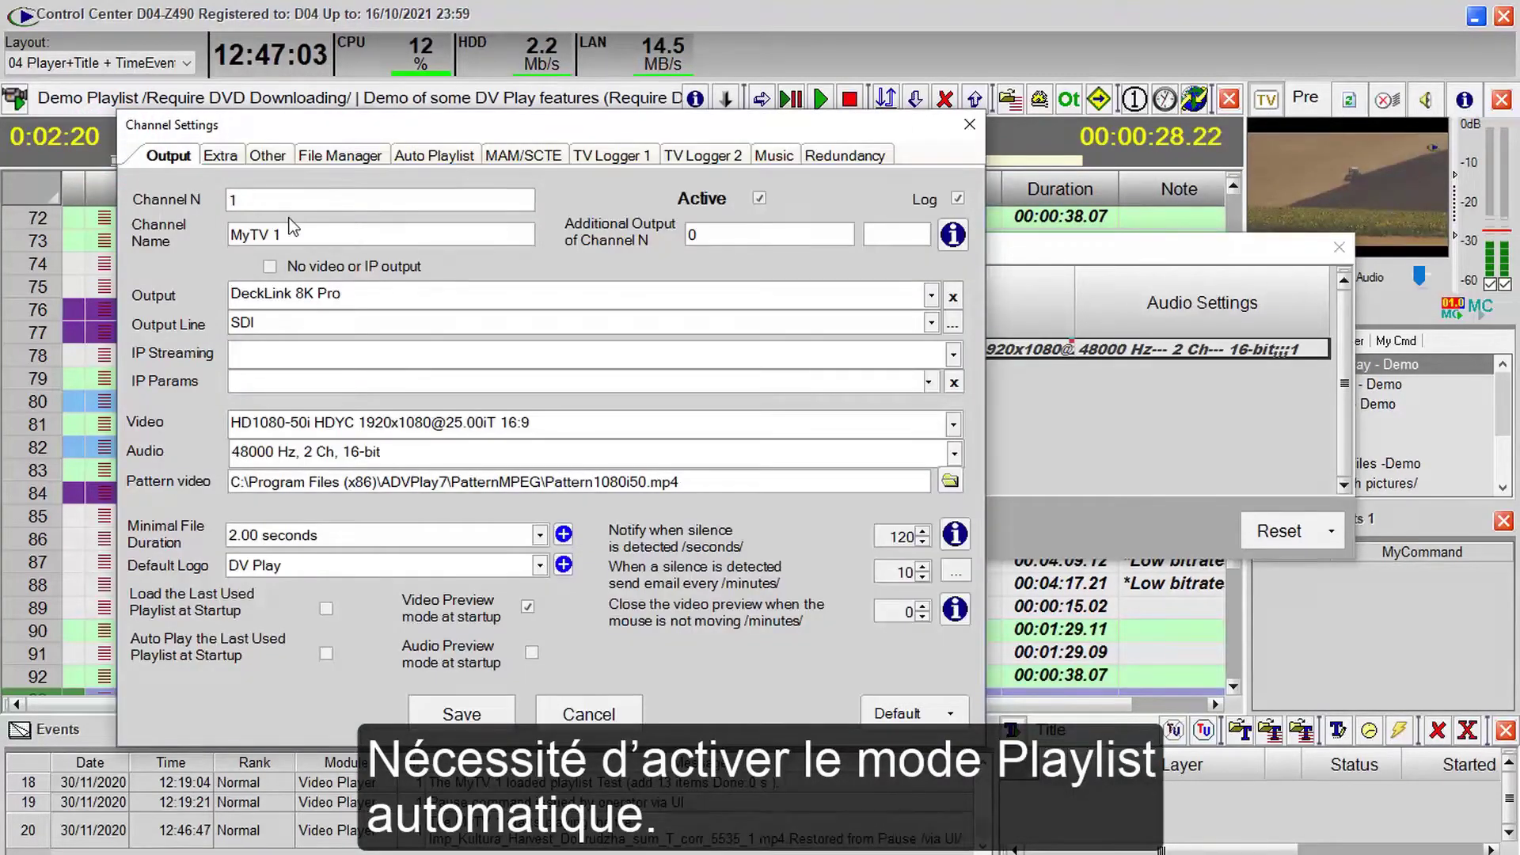
left_click(936, 713)
mouse_move(969, 794)
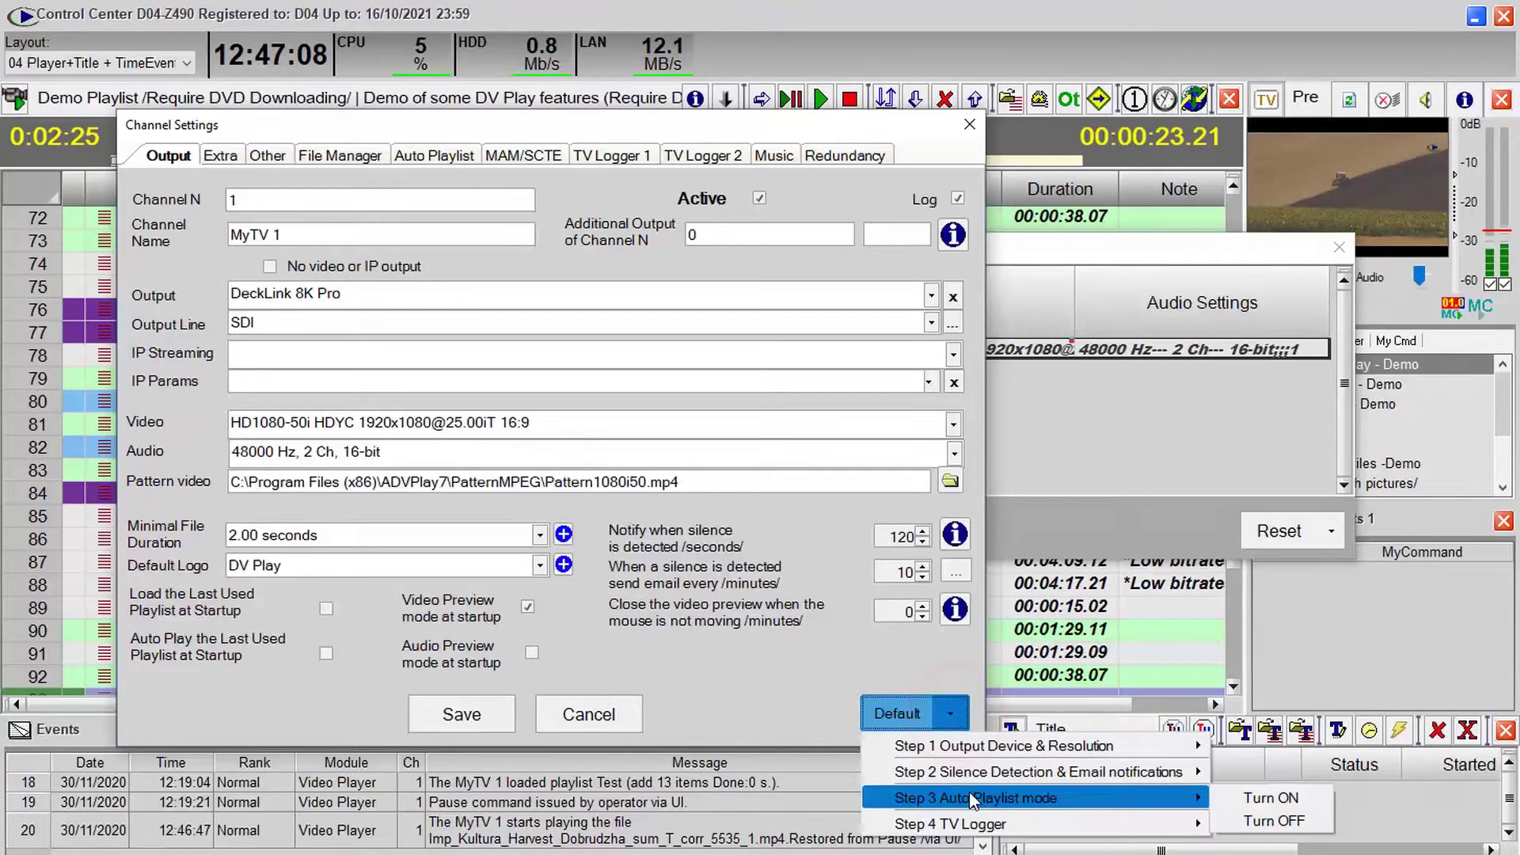
left_click(1270, 799)
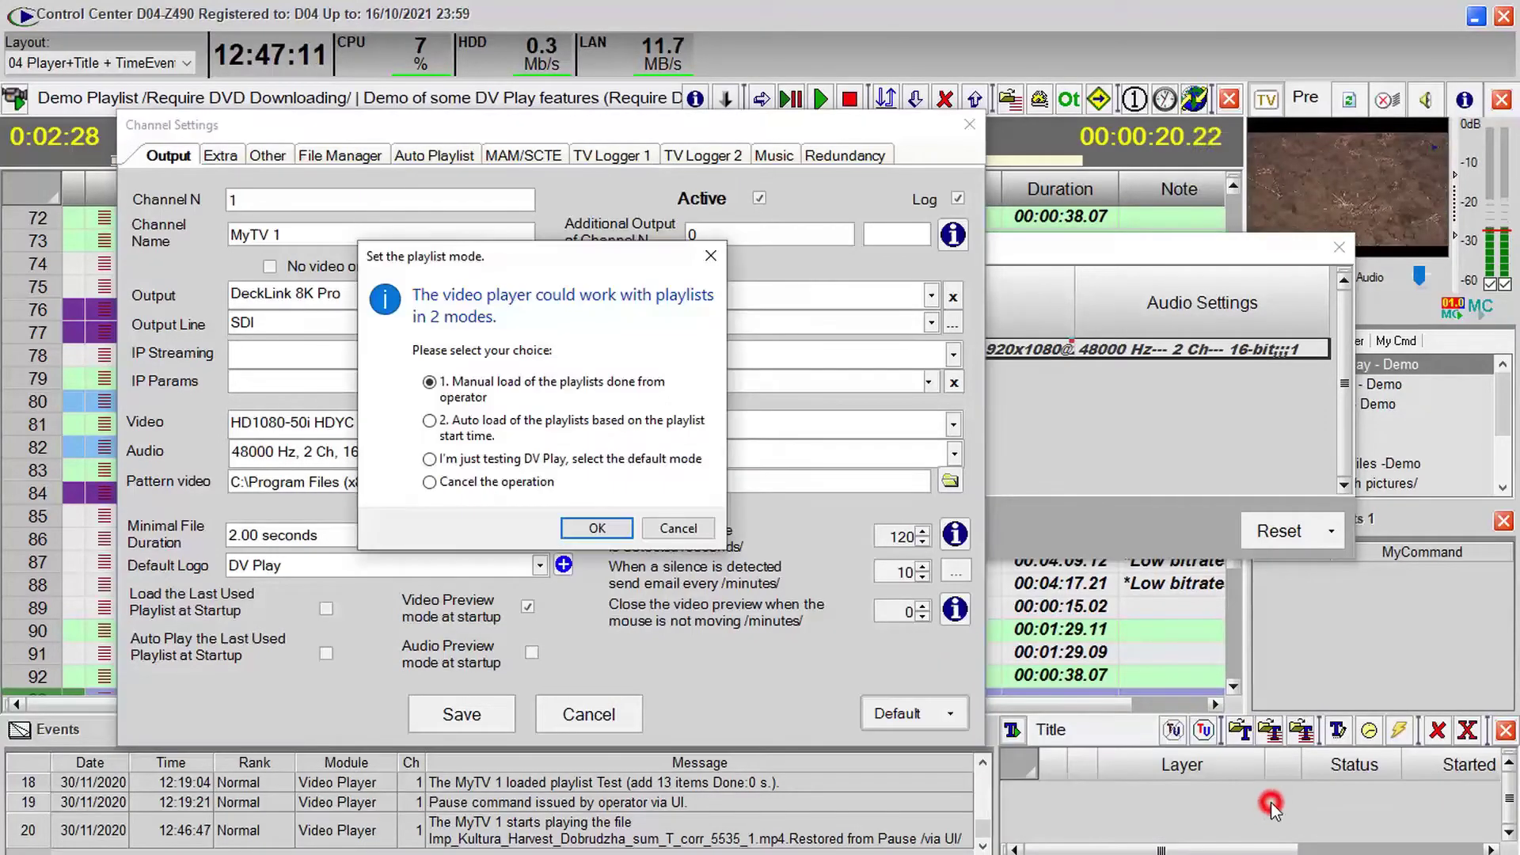
left_click(465, 425)
left_click(597, 528)
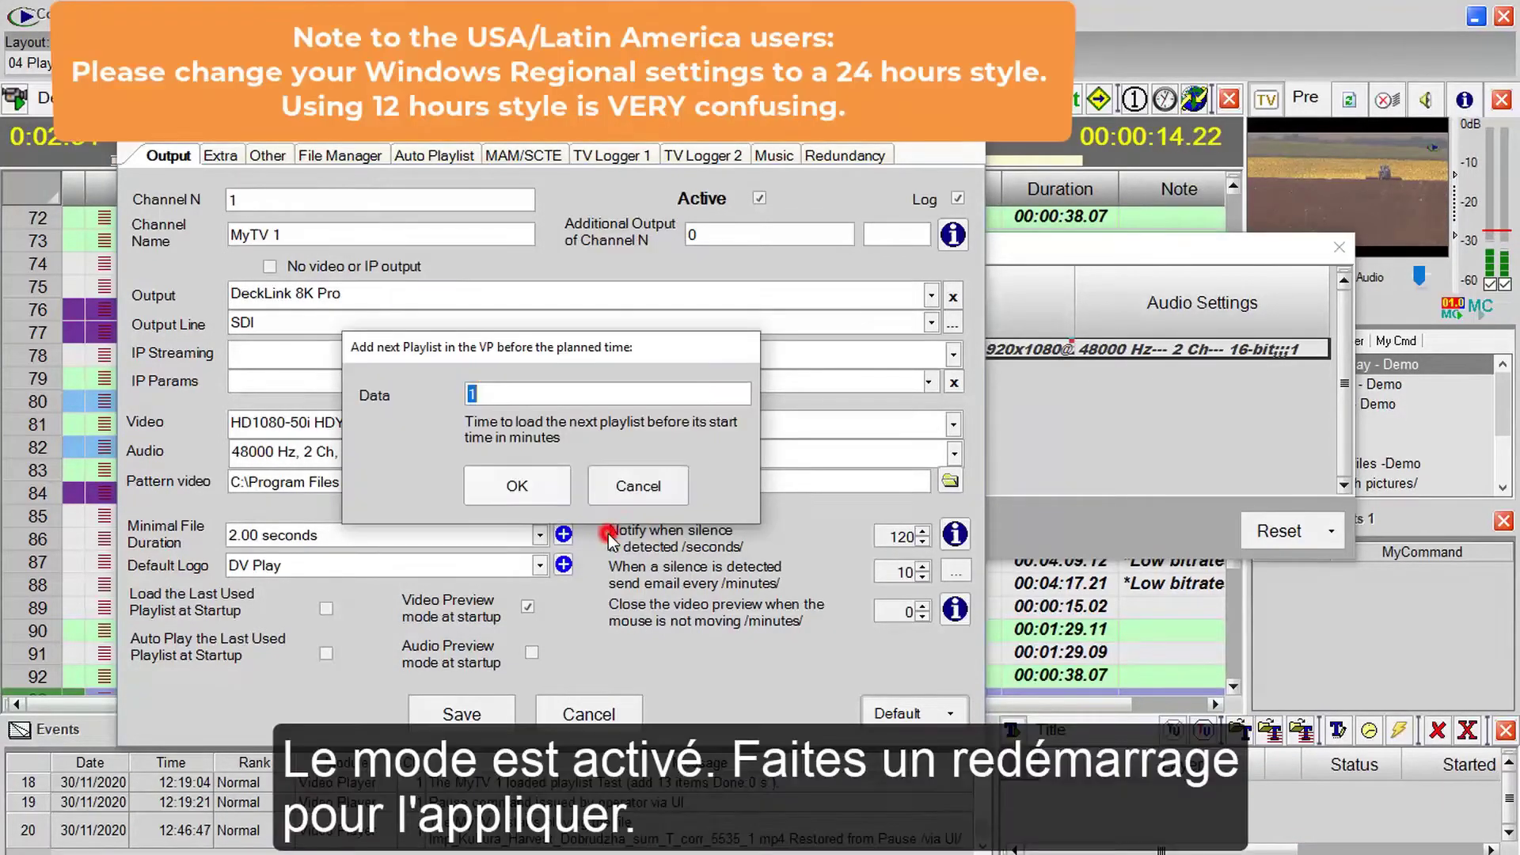
Set the next playlist to load 1 minute before its start time, then save and leave the channel settings
left_click(516, 485)
left_click(687, 444)
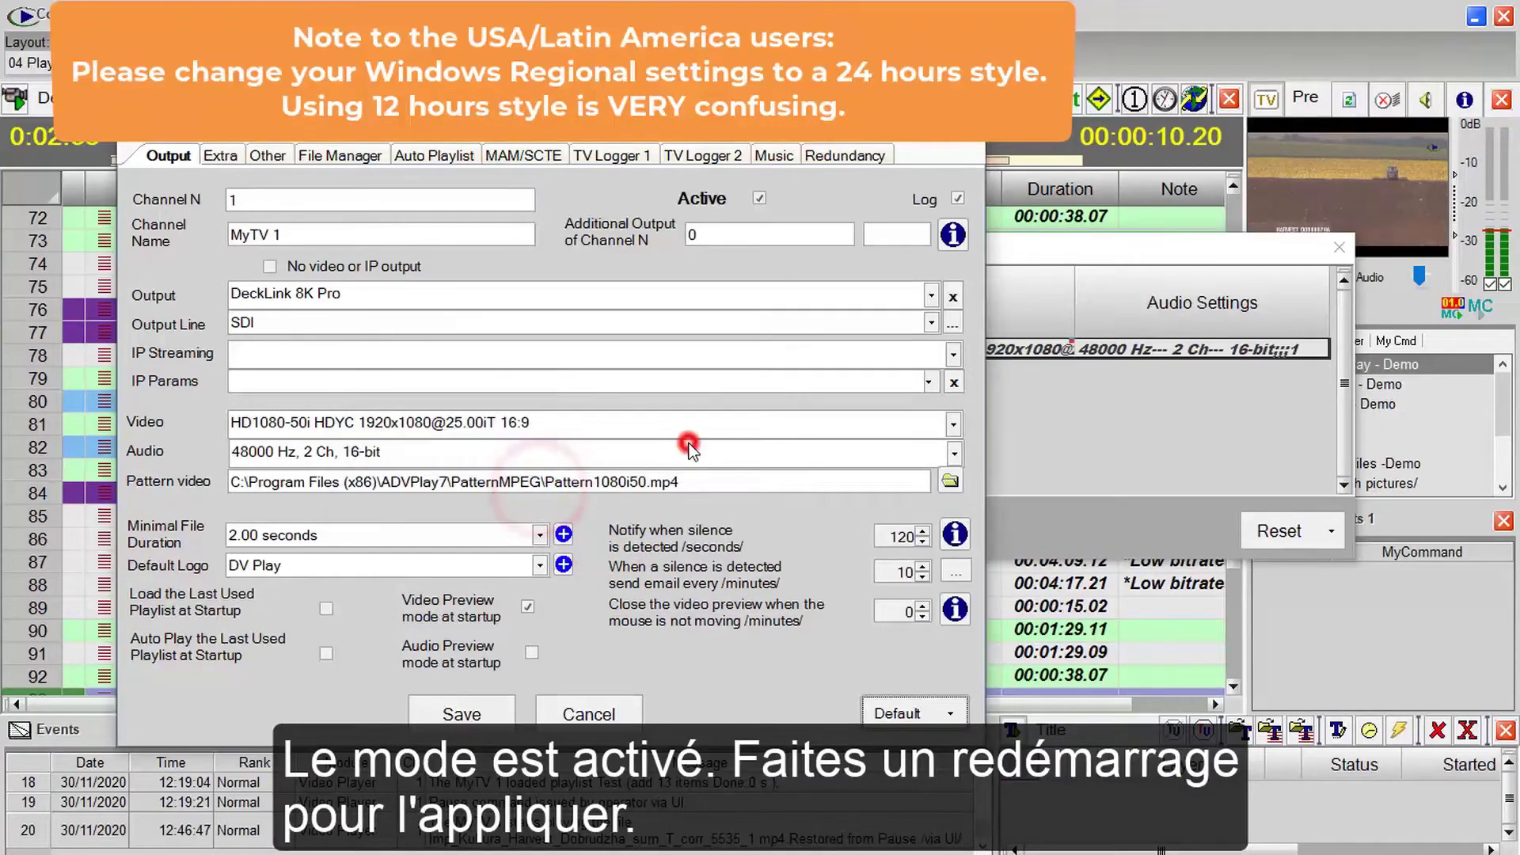
left_click(506, 707)
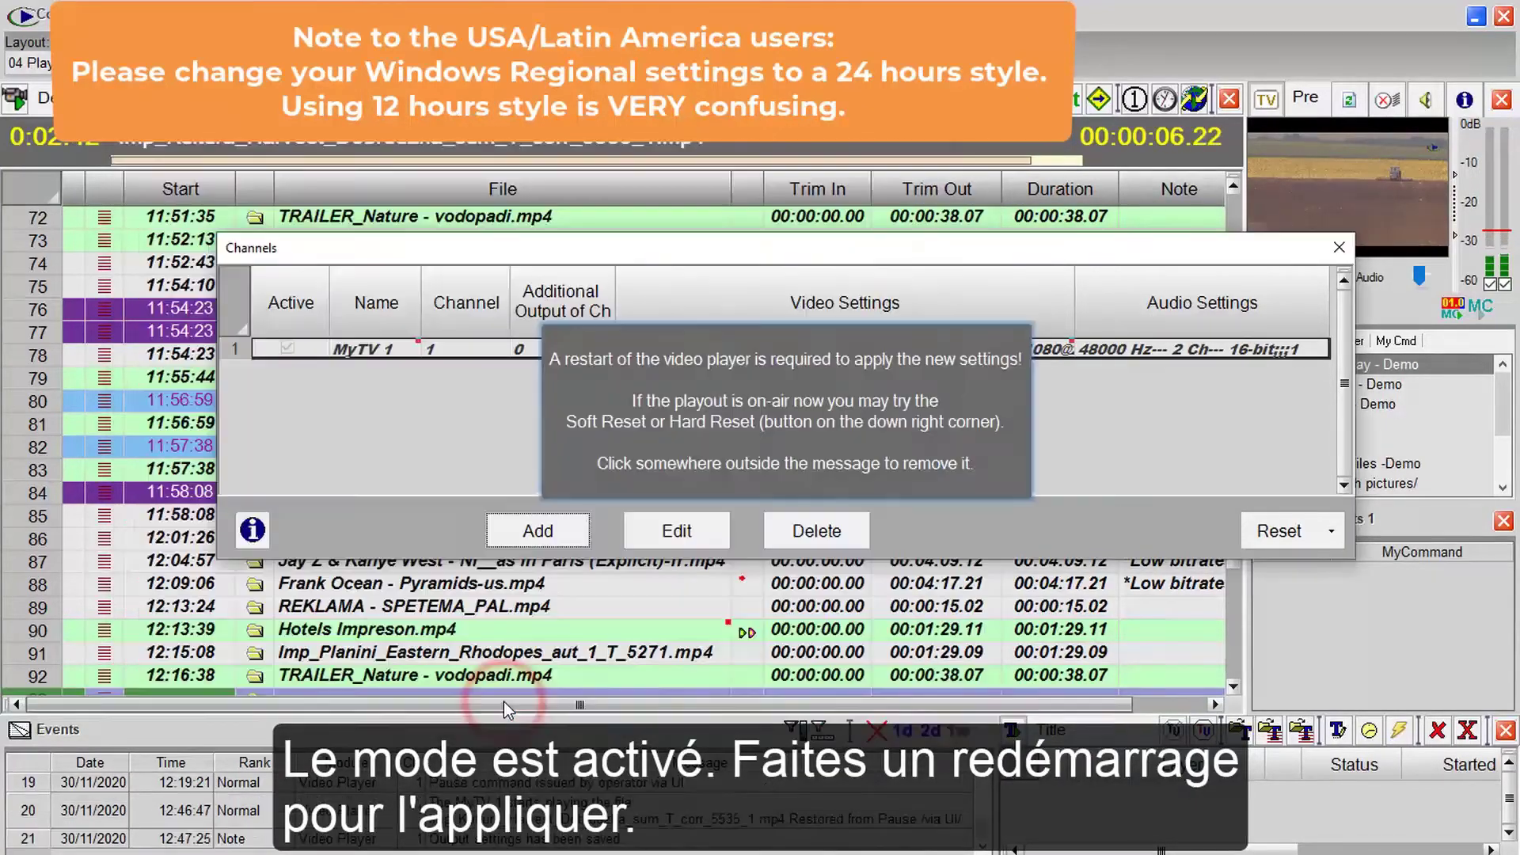
left_click(1339, 247)
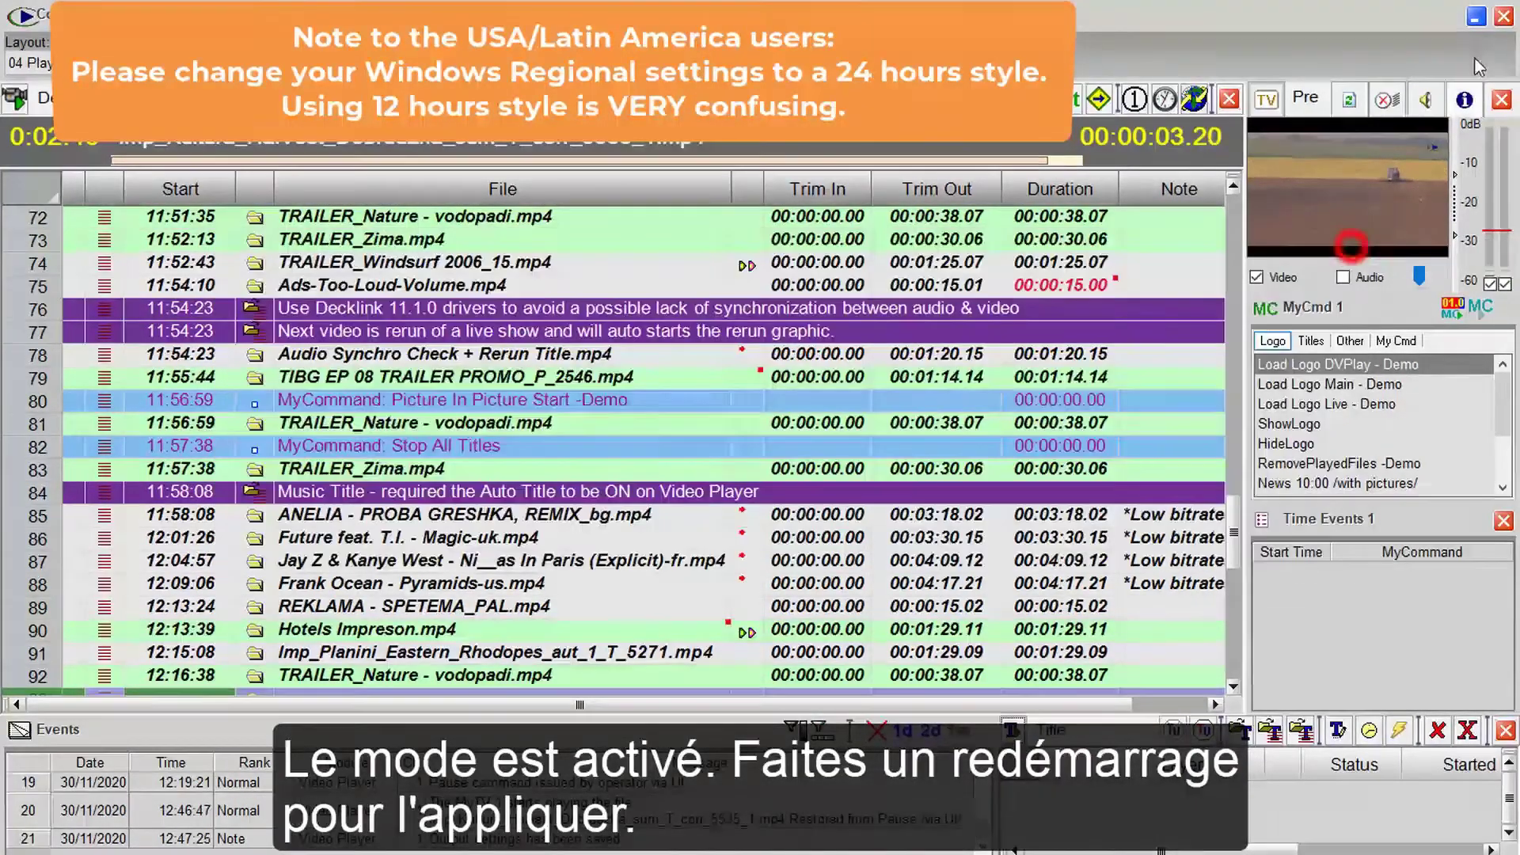
Close Control Center and relaunch Digital Video Play to apply the new channel settings
left_click(1503, 17)
left_click(908, 533)
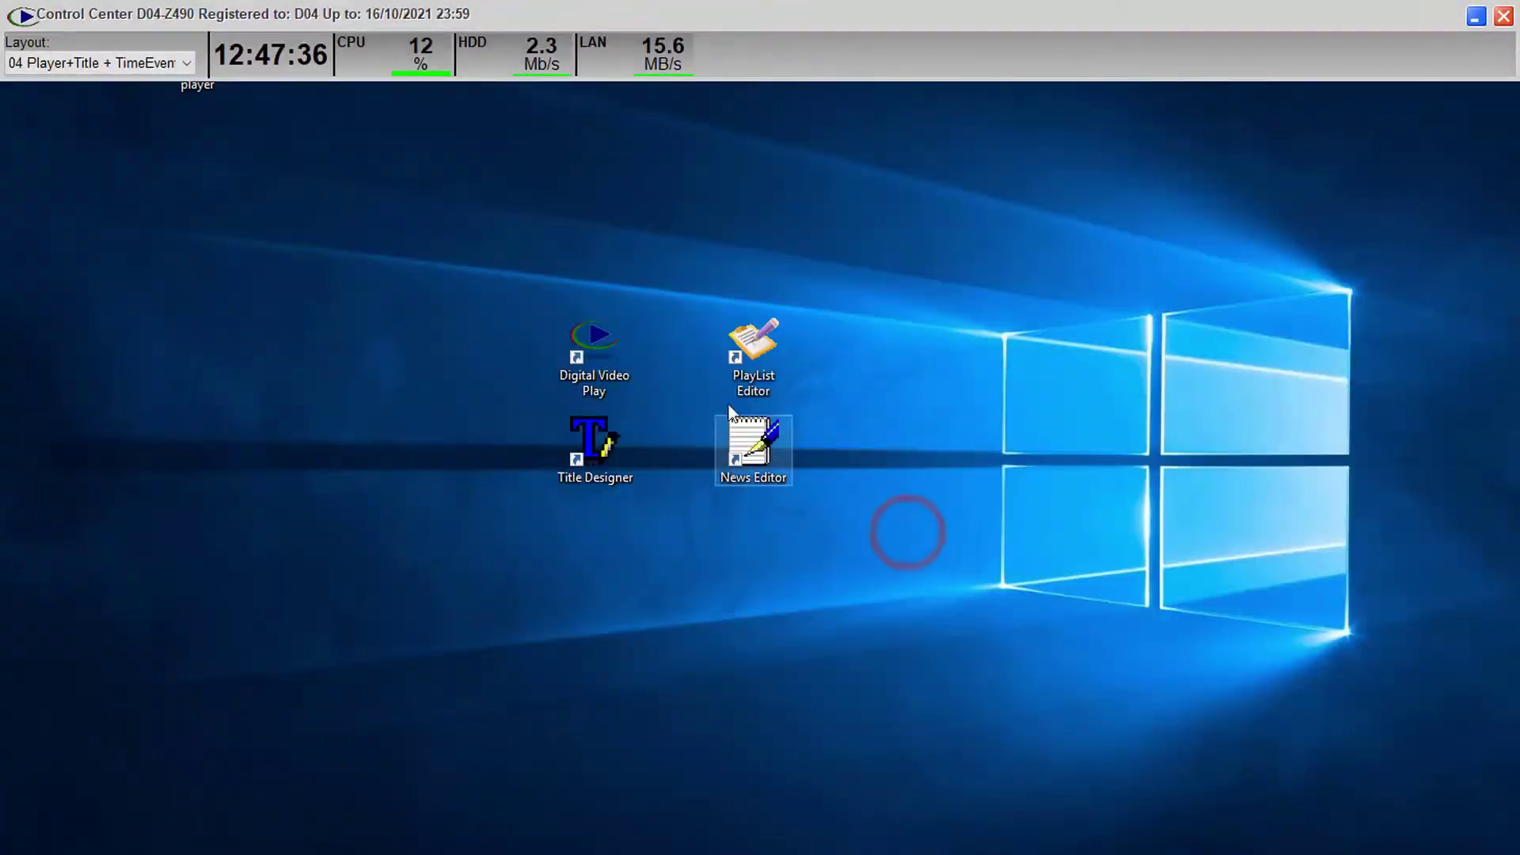
double_click(585, 342)
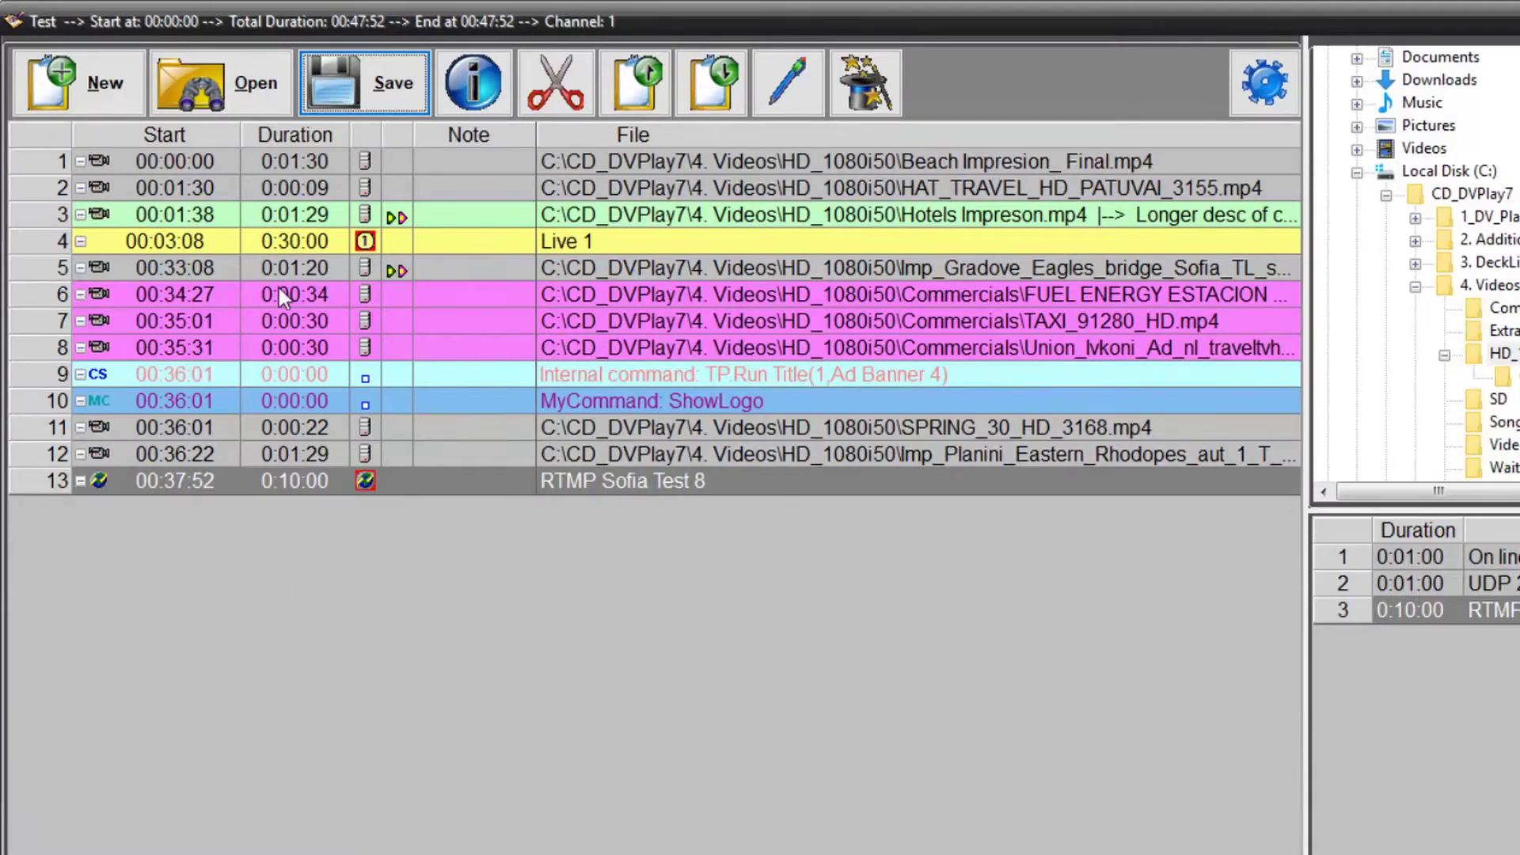
Open the Emergency Playlist in PlayList Editor and review its note and song rows
left_click(231, 93)
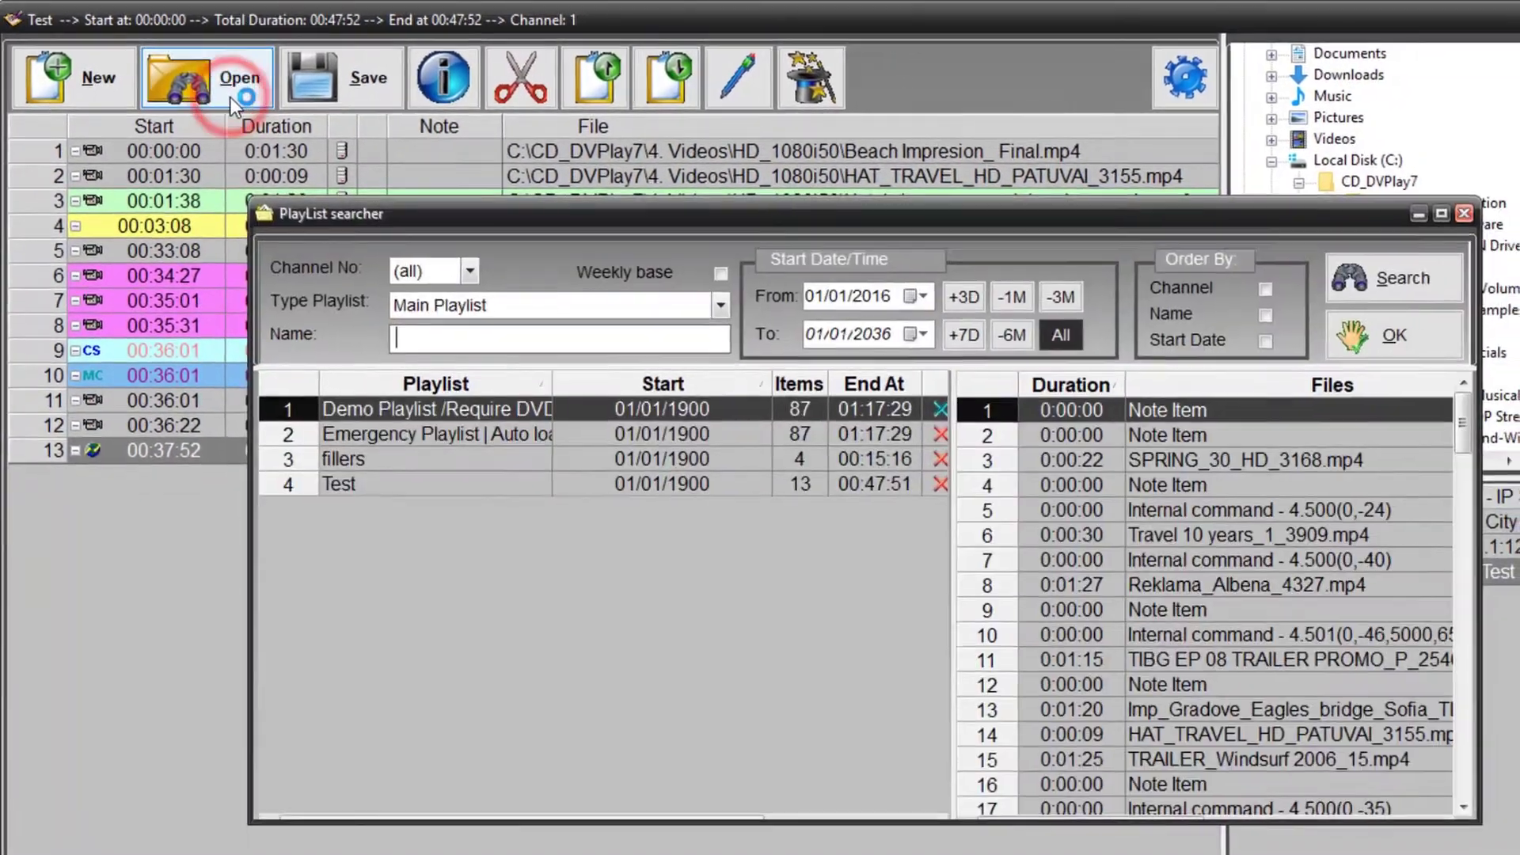
double_click(409, 435)
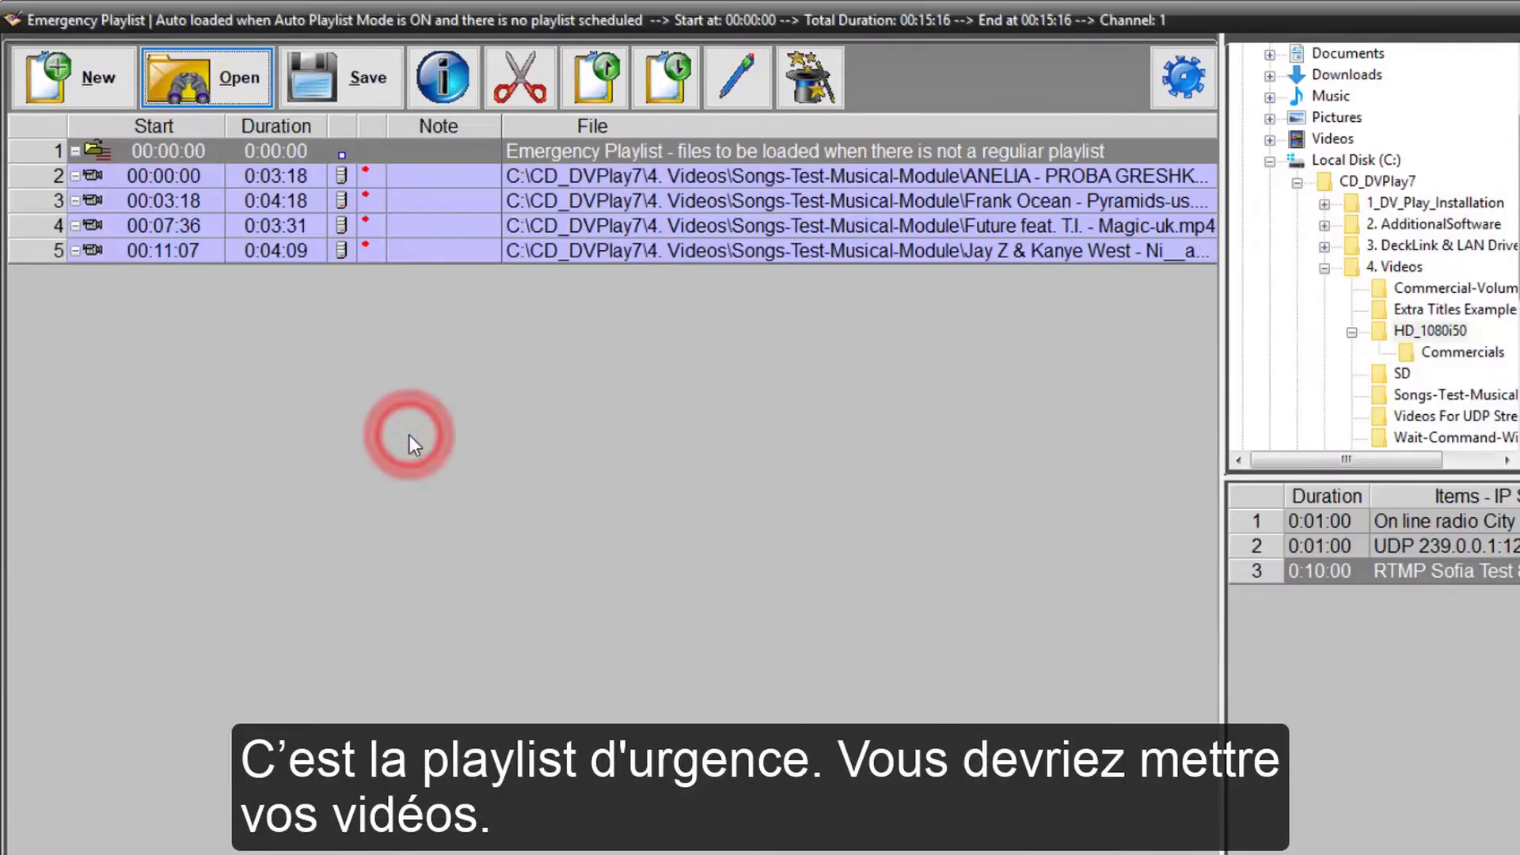
left_click(935, 158)
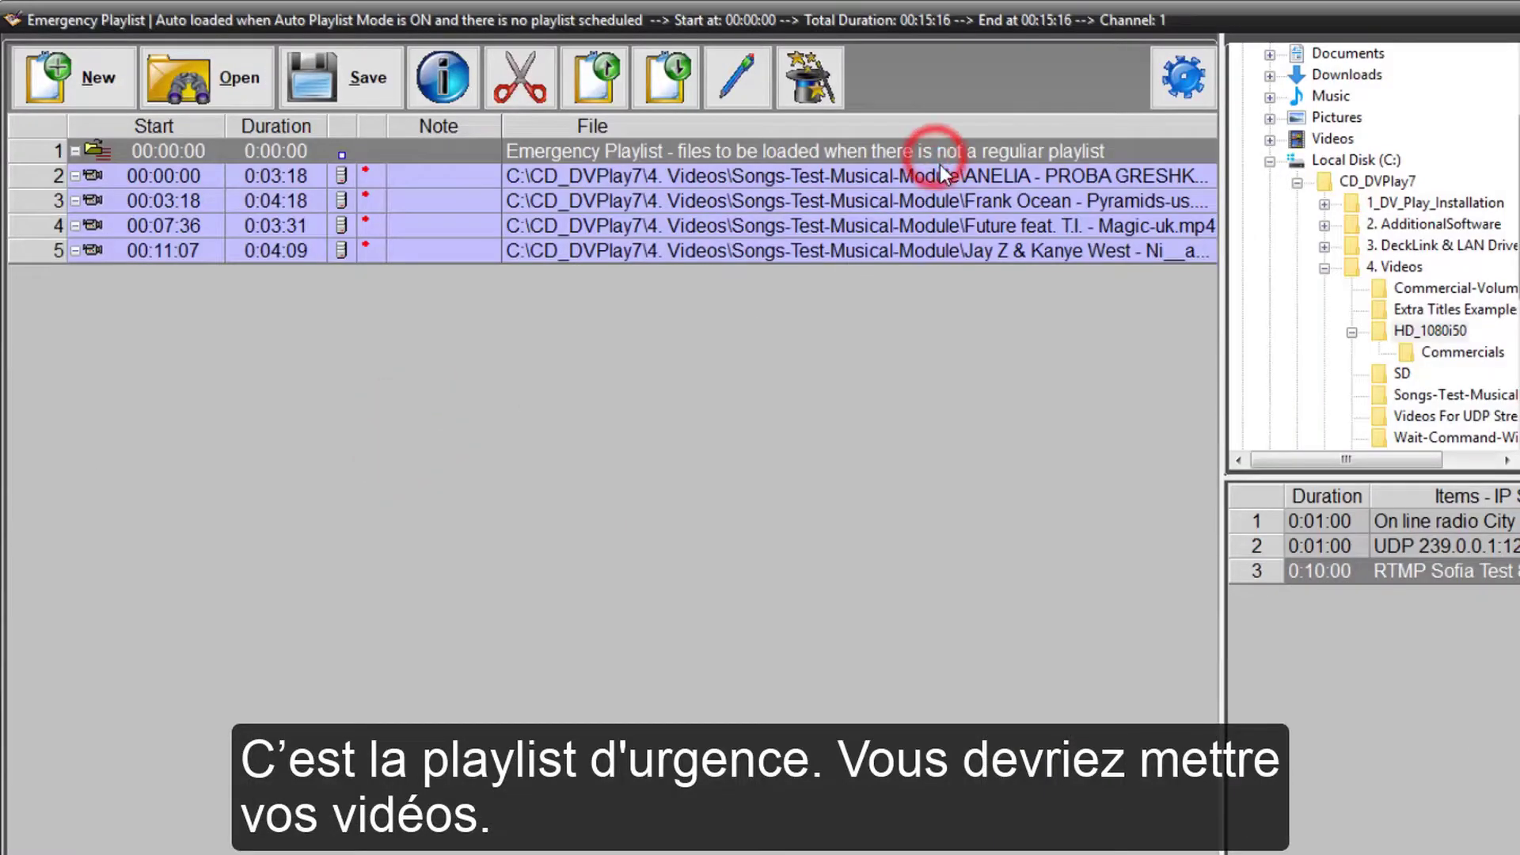
left_click(940, 158)
left_click(938, 192)
left_click(938, 226)
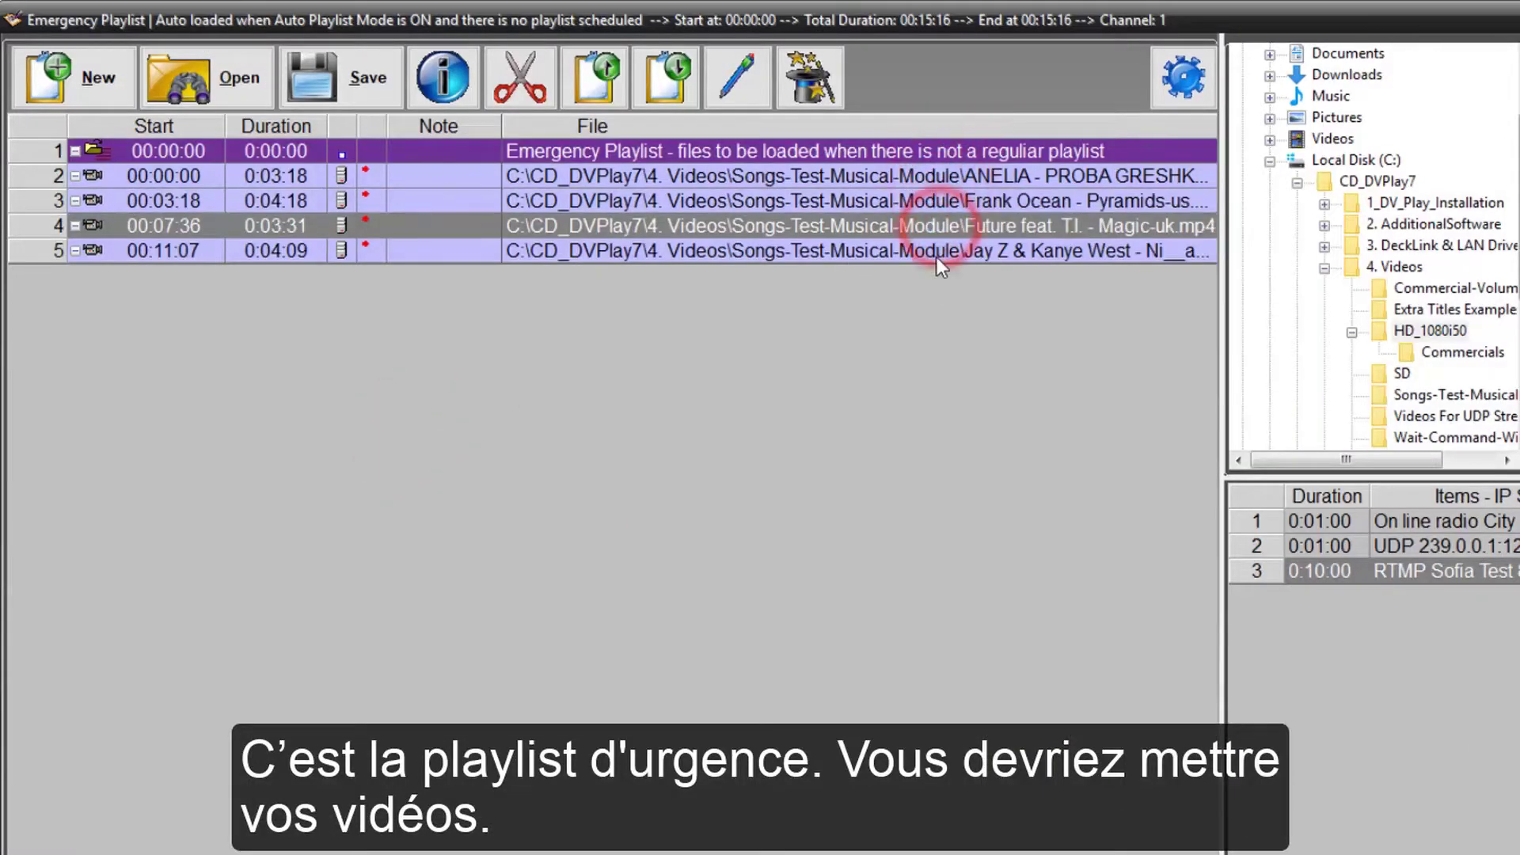
left_click(937, 254)
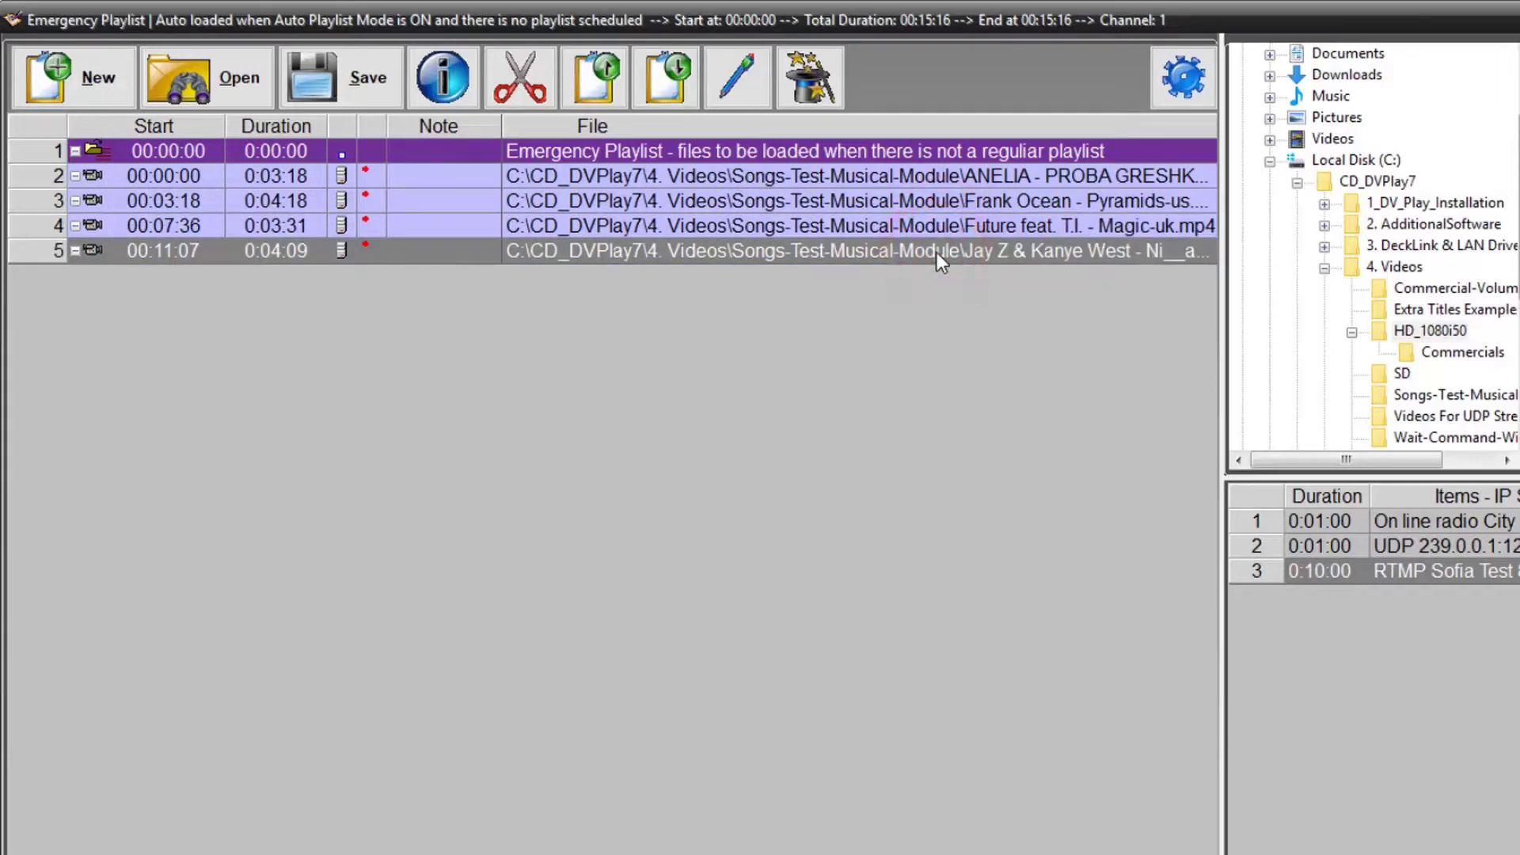
Examine the files of the fillers playlist in the playlist searcher without opening it
left_click(258, 59)
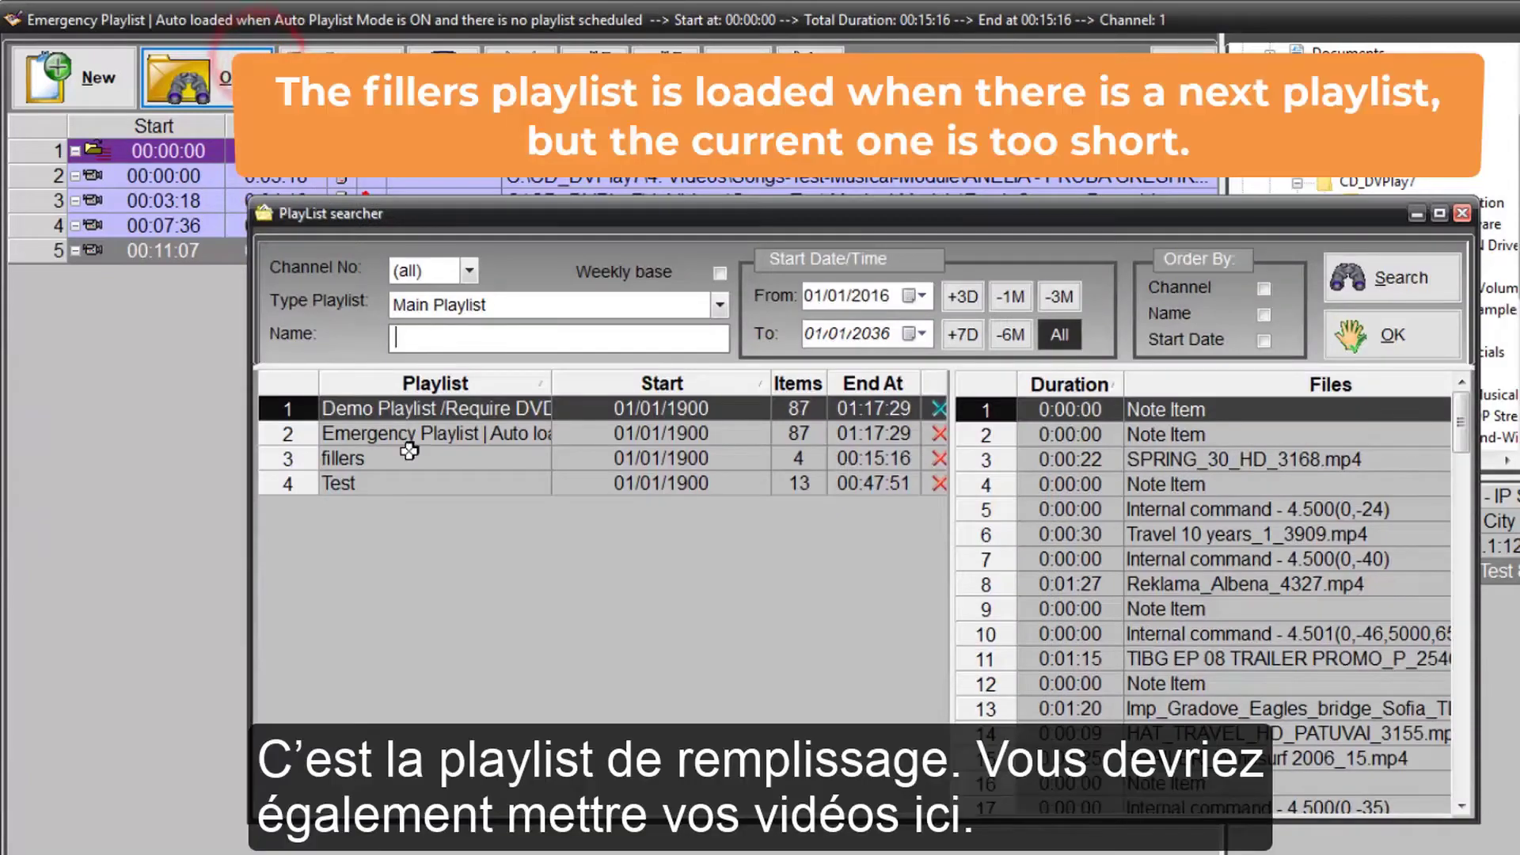
left_click(409, 451)
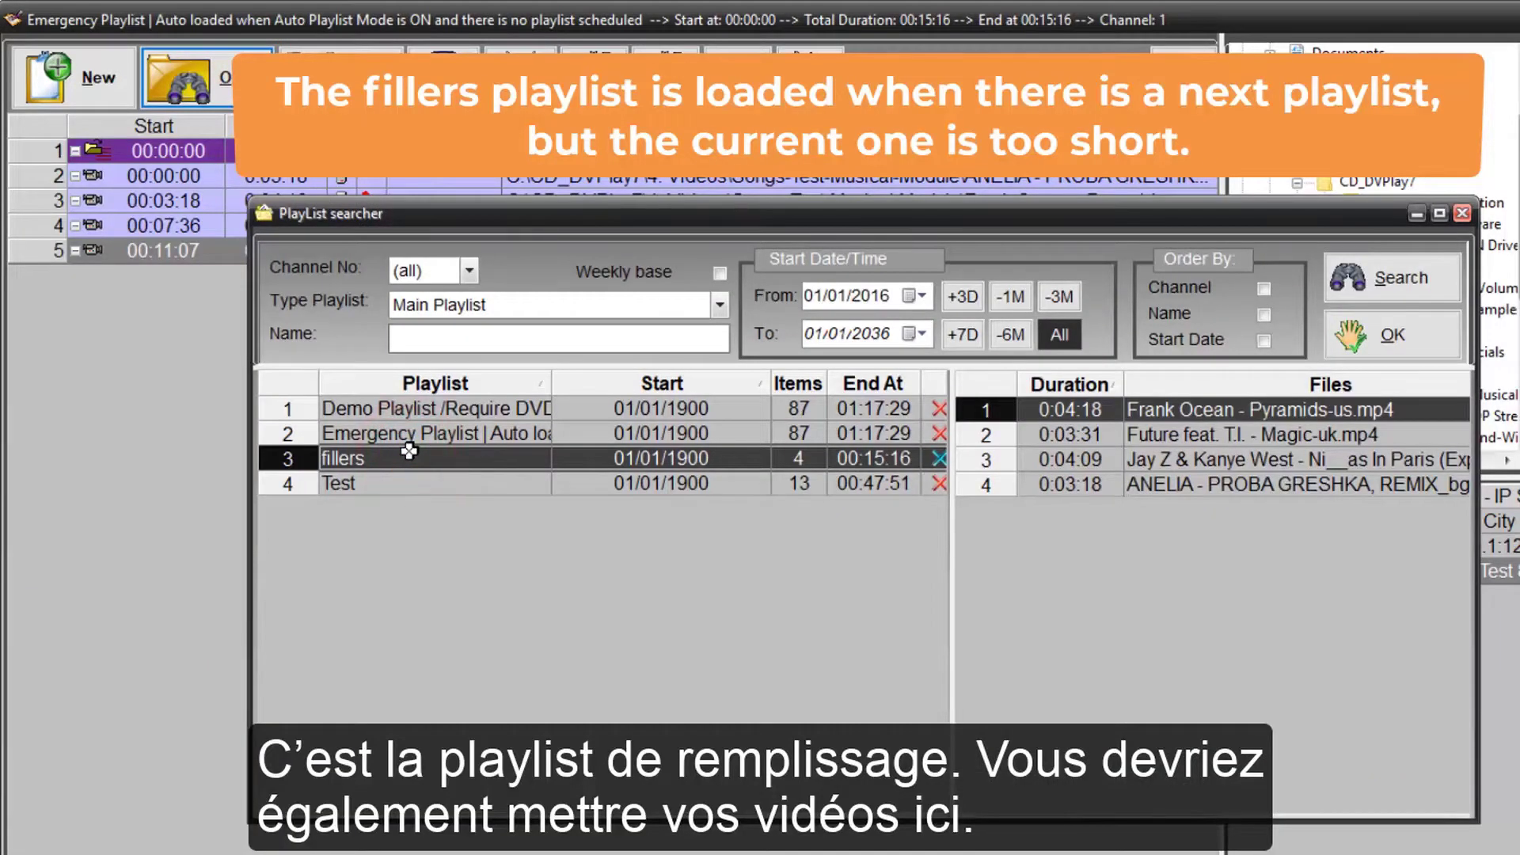
left_click(1460, 212)
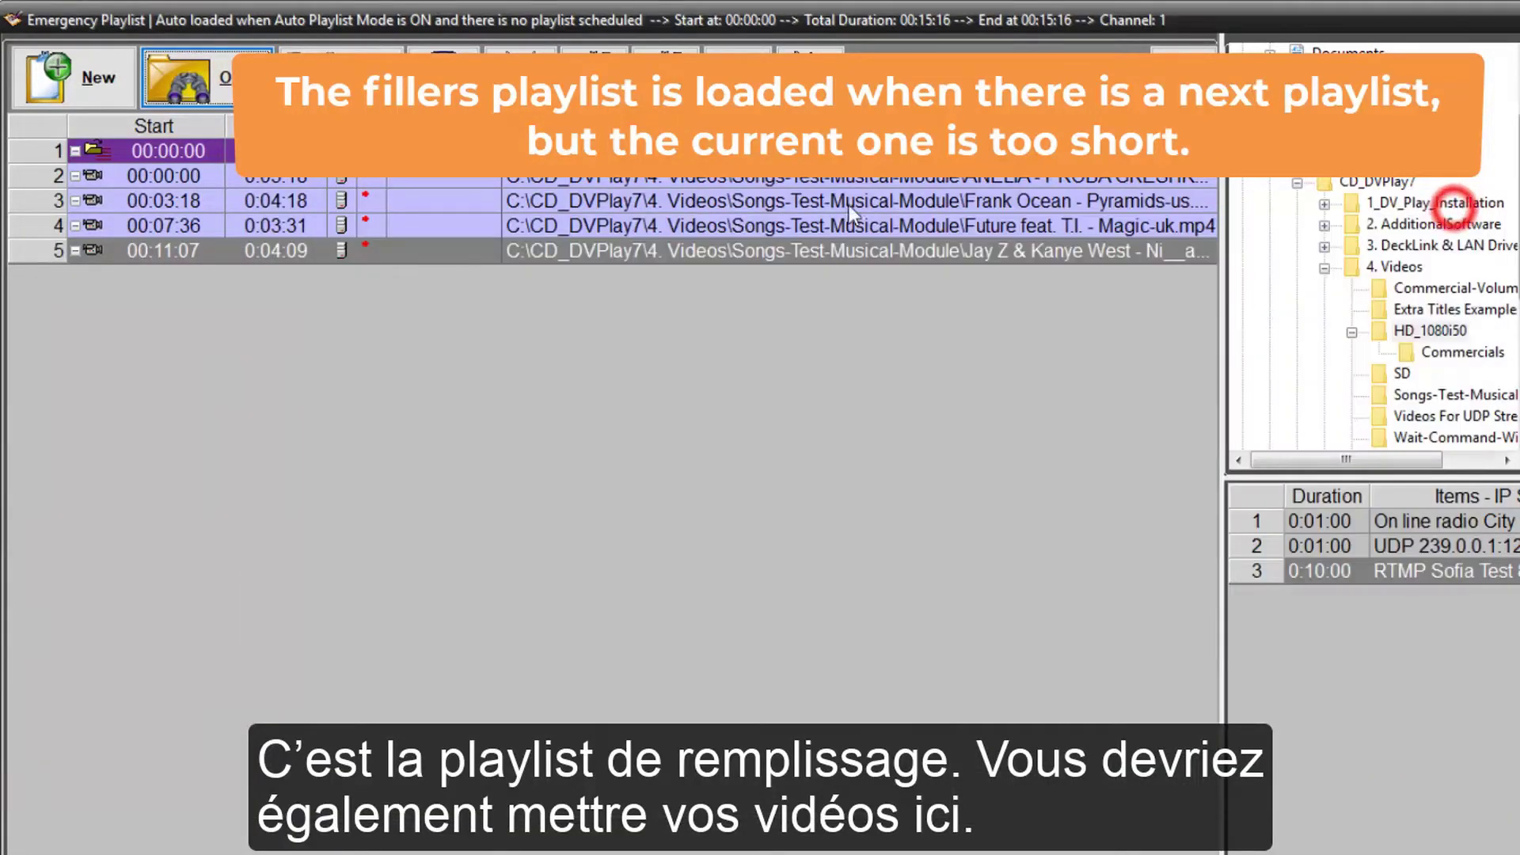
Create a new main playlist scheduled by date for 30/11/2020 at 12:50:00
left_click(120, 93)
left_click(962, 440)
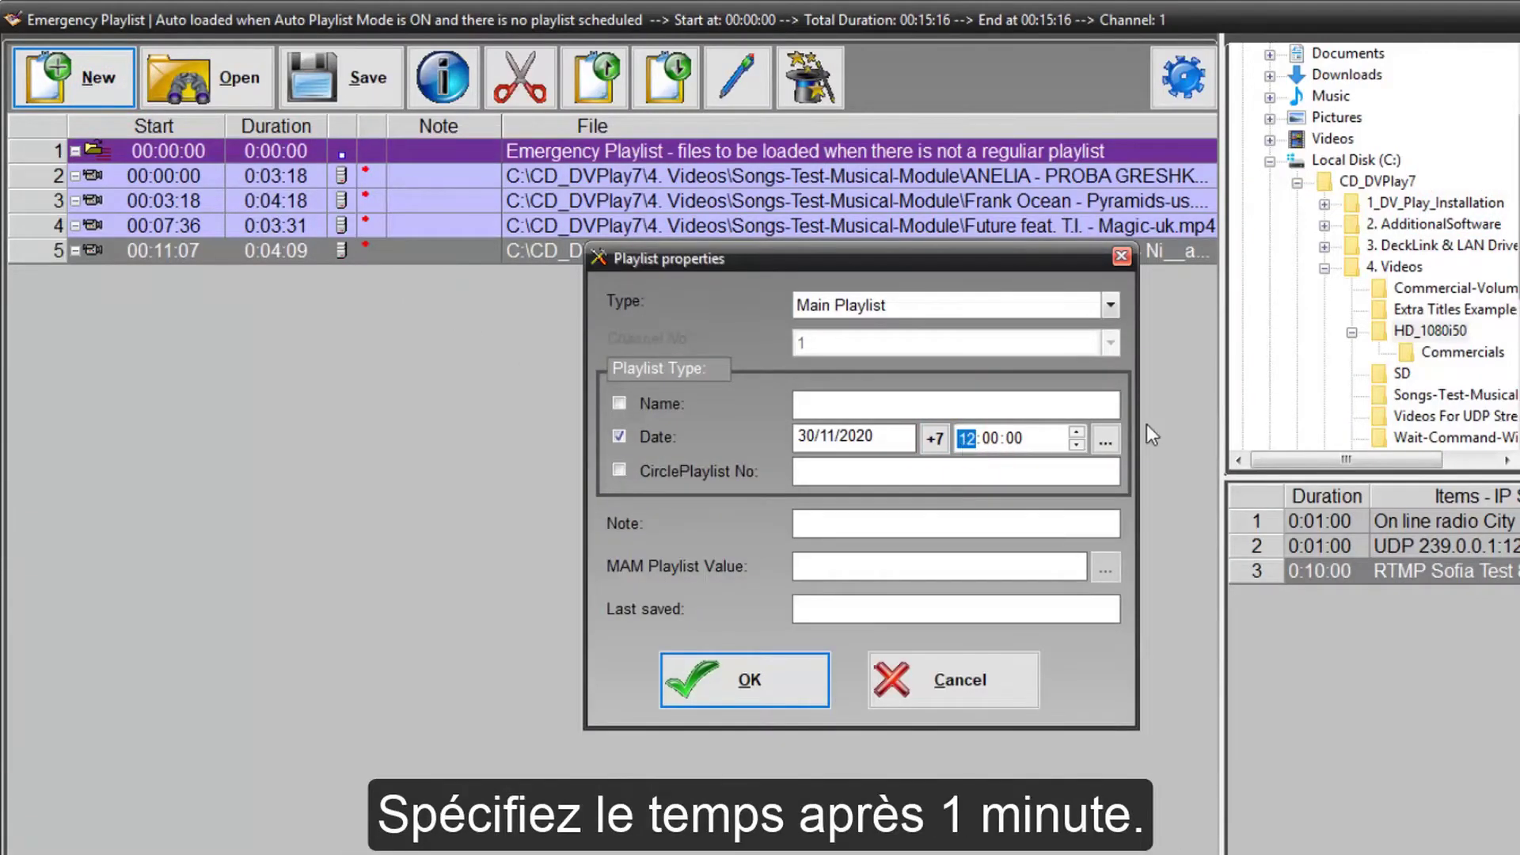
key("Right")
type("50")
left_click(798, 683)
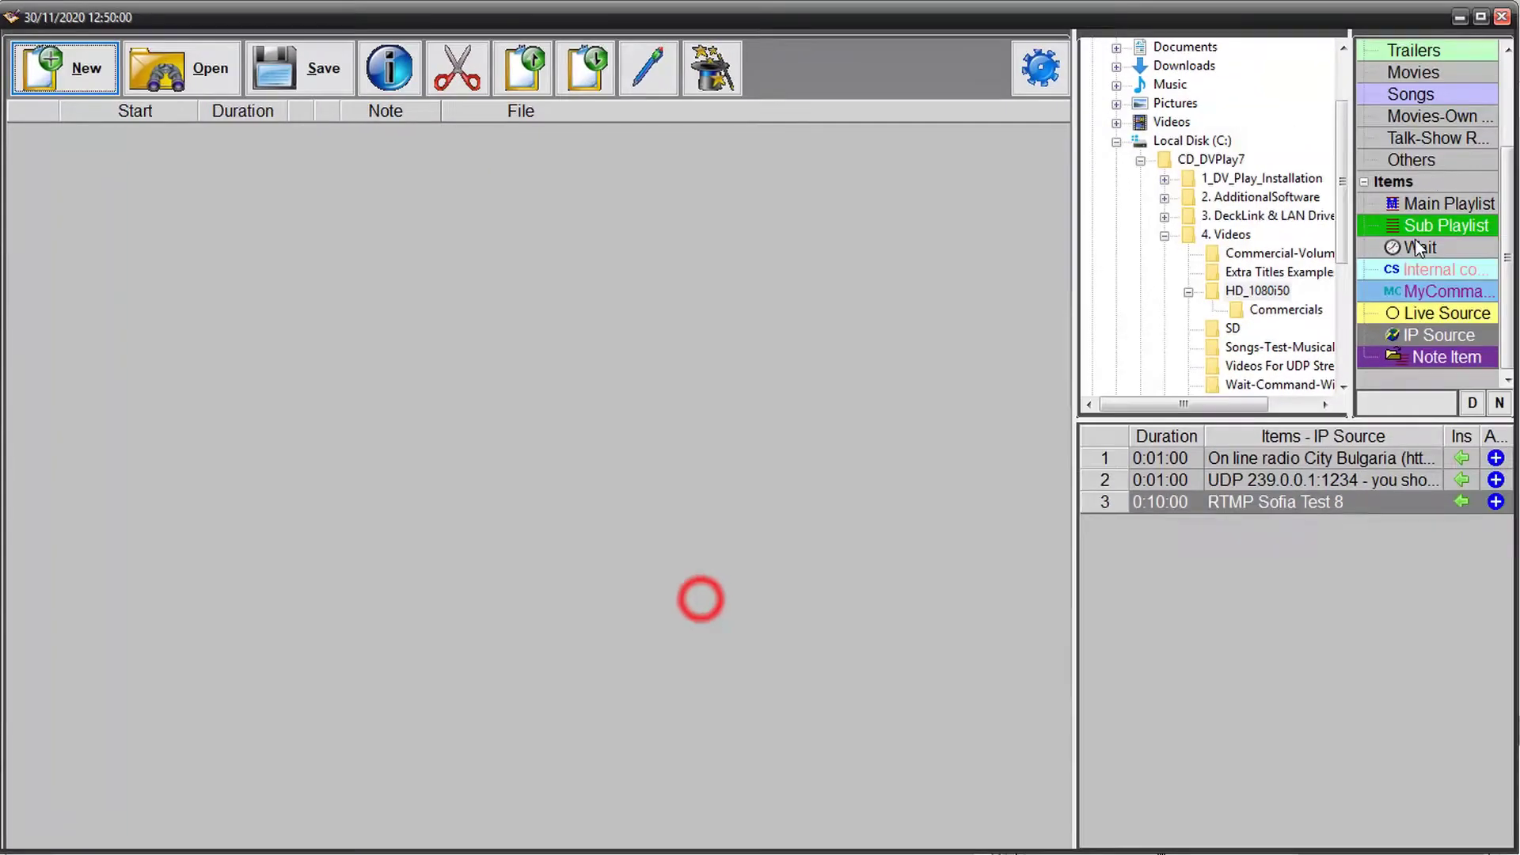
Add all five commercials, from FUEL ENERGY ESTACION to REKLAMA_BLIZOOO, to the new playlist
left_click(1466, 56)
left_click(1507, 255)
left_click(1476, 138)
left_click(1366, 461)
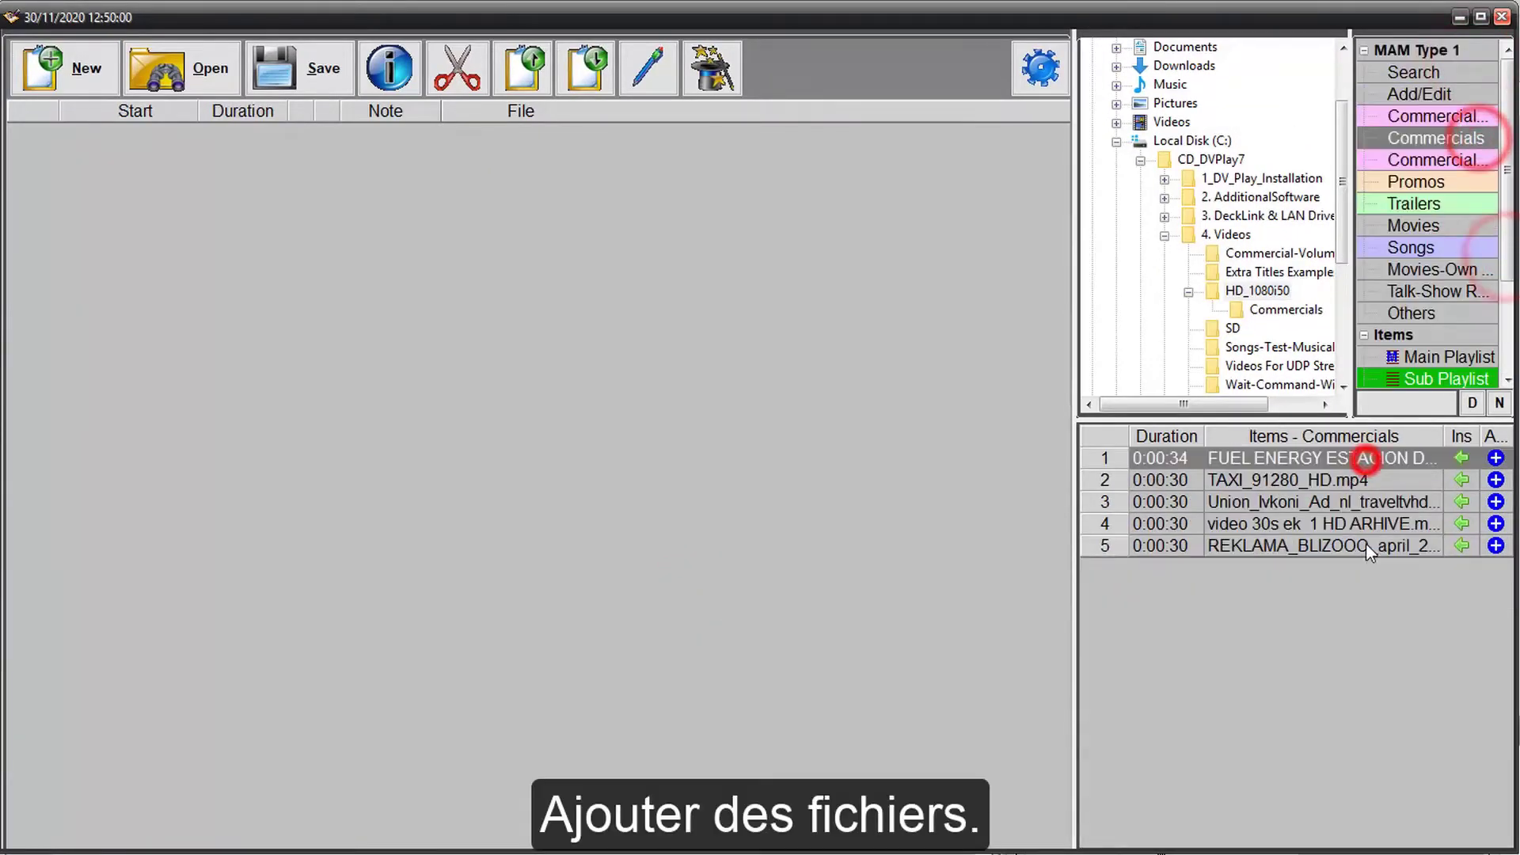
left_click(1365, 544, "shift")
left_click_drag(1375, 486, 887, 356)
Add the trailers TIBG EP 08, TIBG EP 12, TRAILER_Hunt.mp4 and TRAILER_Nature - vodopadi.mp4 after the commercials
left_click(1423, 204)
left_click(1370, 496)
left_click(1370, 567, "shift")
left_click_drag(1374, 523, 659, 433)
Add the songs by Frank Ocean, Future feat. T.I., and Jay Z & Kanye West after the trailers
left_click(1413, 181)
left_click(1423, 249)
left_click(1293, 523)
left_click(1266, 479, "shift")
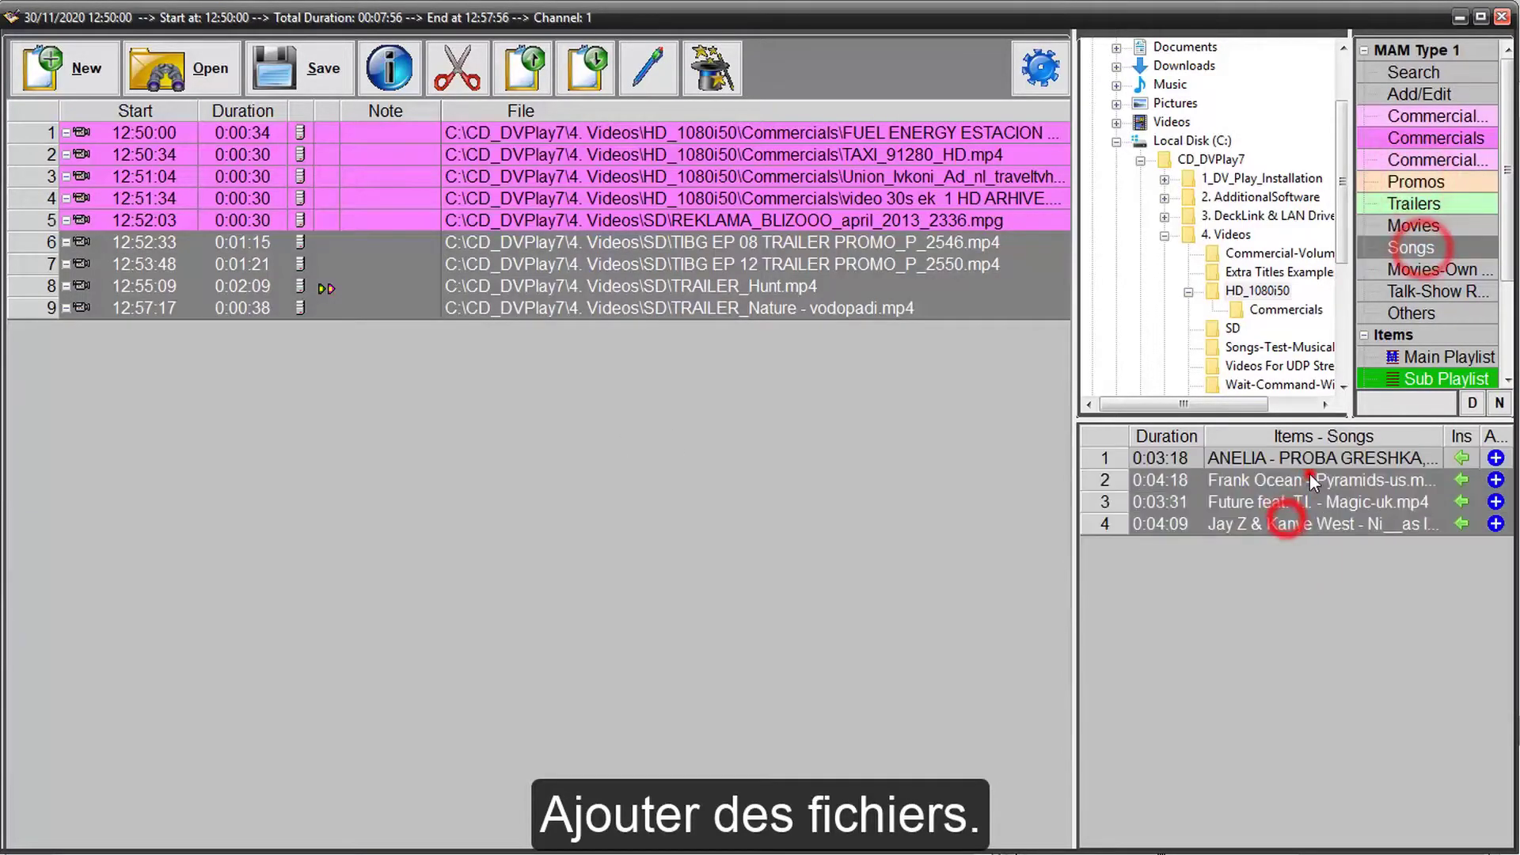
left_click_drag(1267, 490, 597, 440)
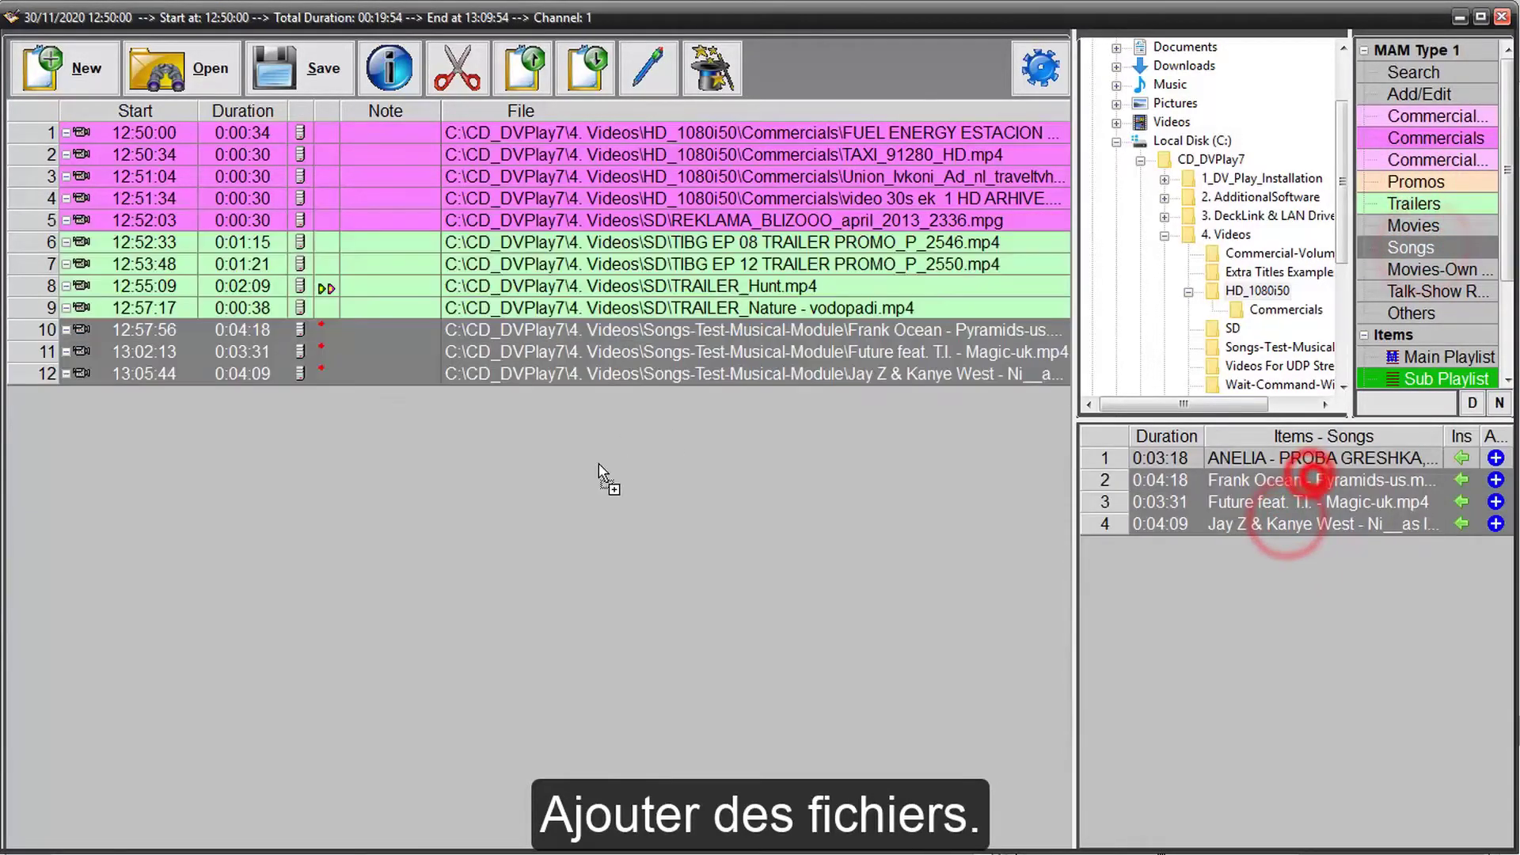
Save the scheduled playlist and switch to Control Center to check the auto-added 30/11/2020 12:50:00 playlist
left_click(332, 75)
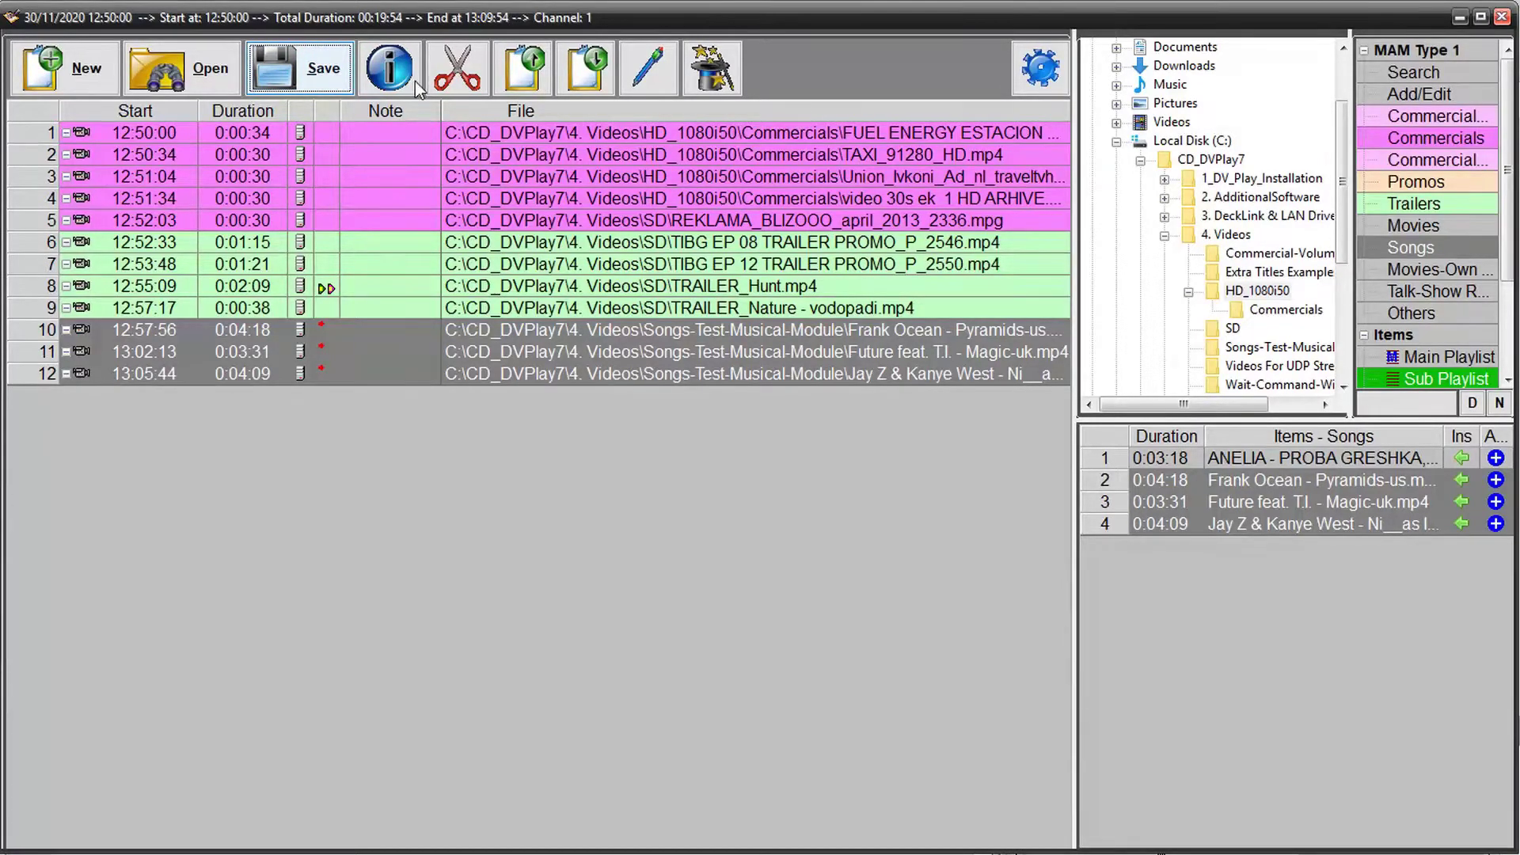
left_click(1458, 16)
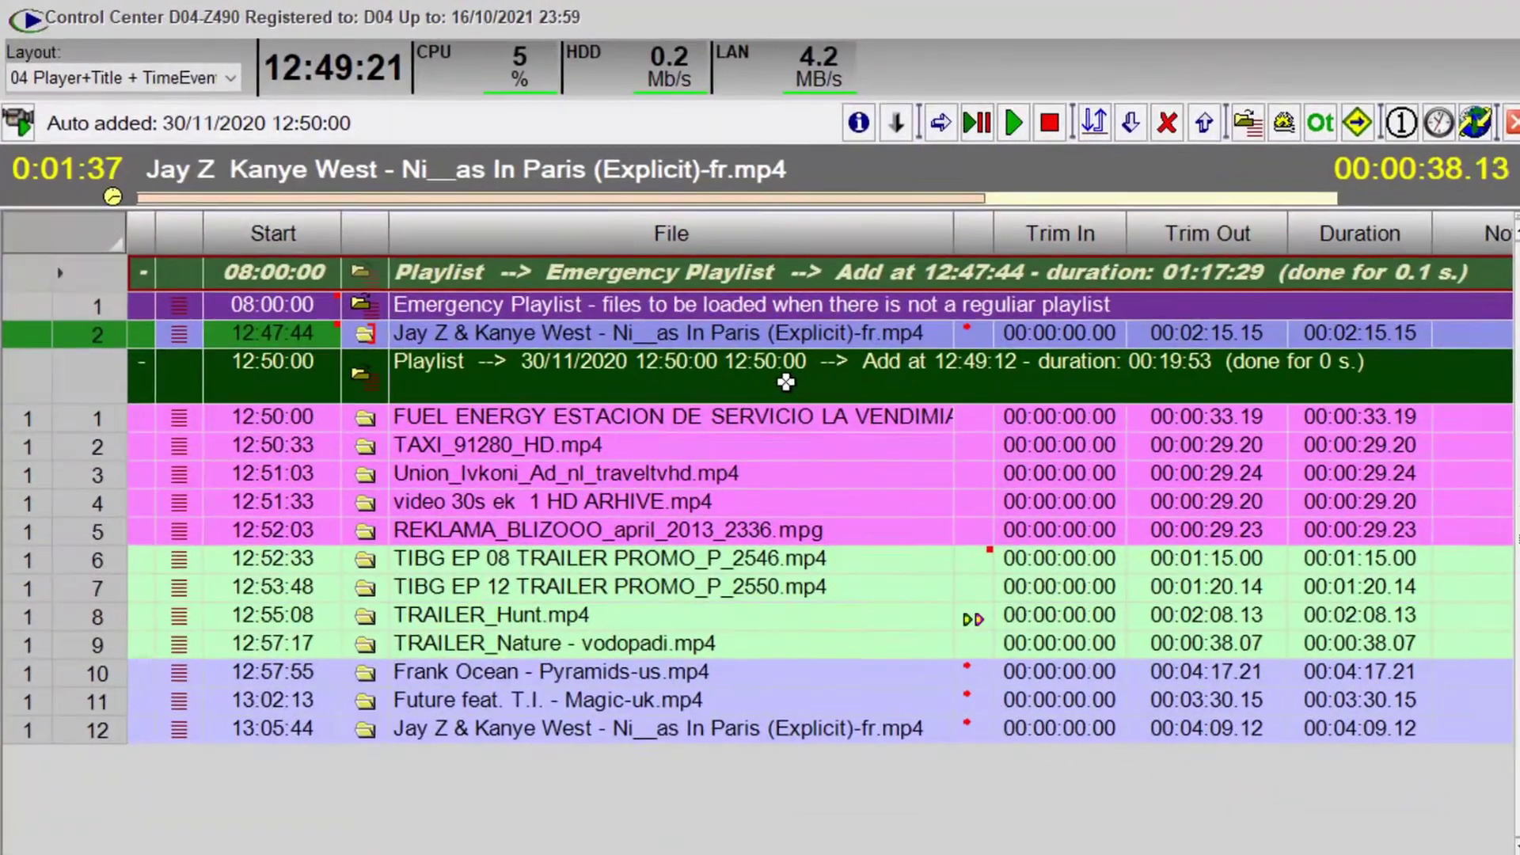
left_click(786, 382)
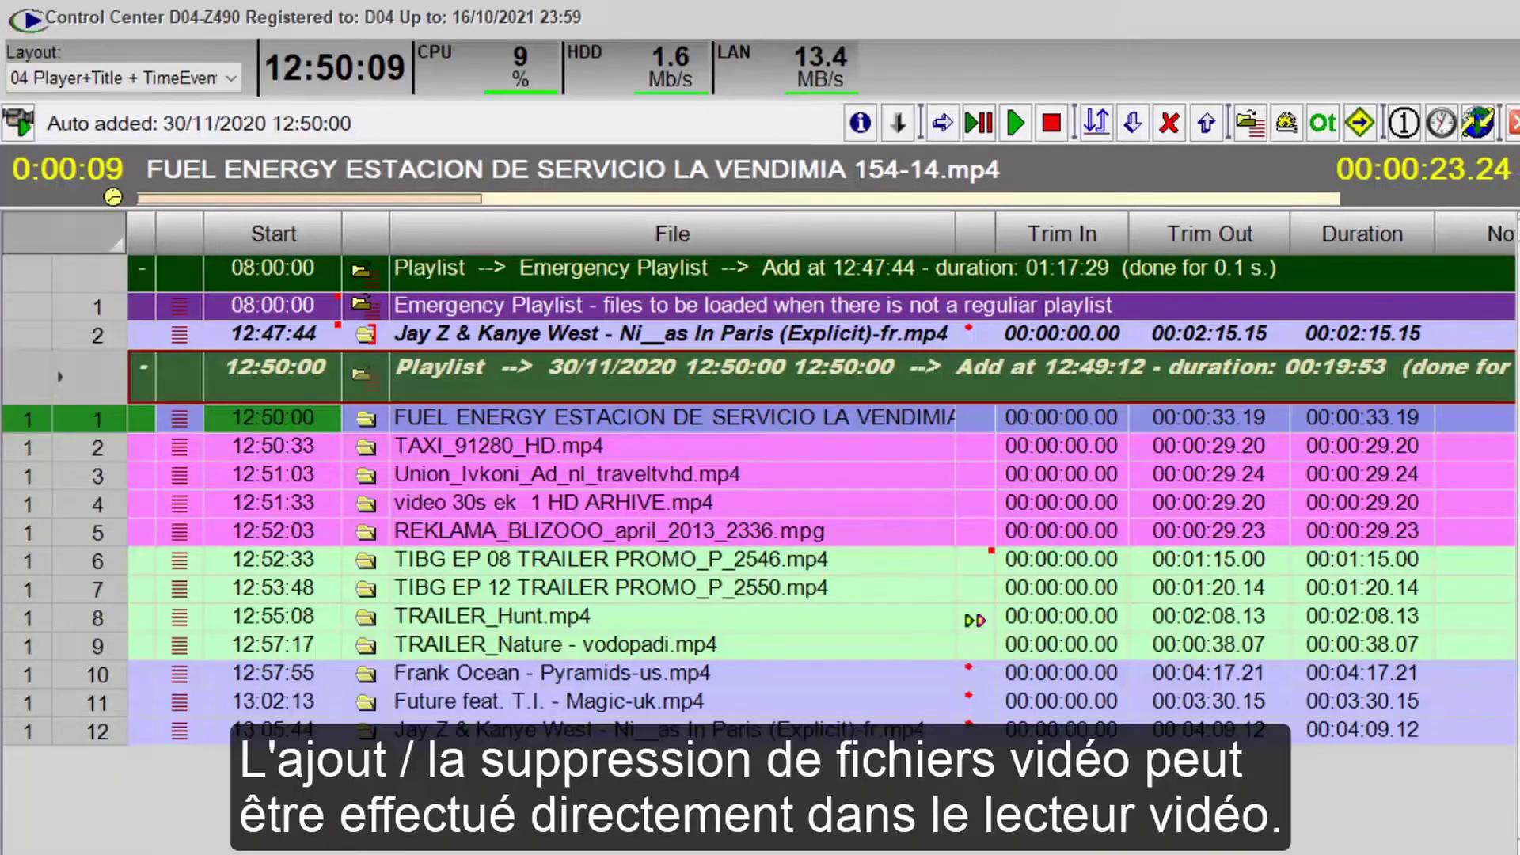
Add BBB_B PAL.mp4 and HAT_TRAVEL_TV_DA_SKOCHIM_P_2483.mp4 from the SD video folder to the player's list right after the Frank Ocean song
key("alt+Tab")
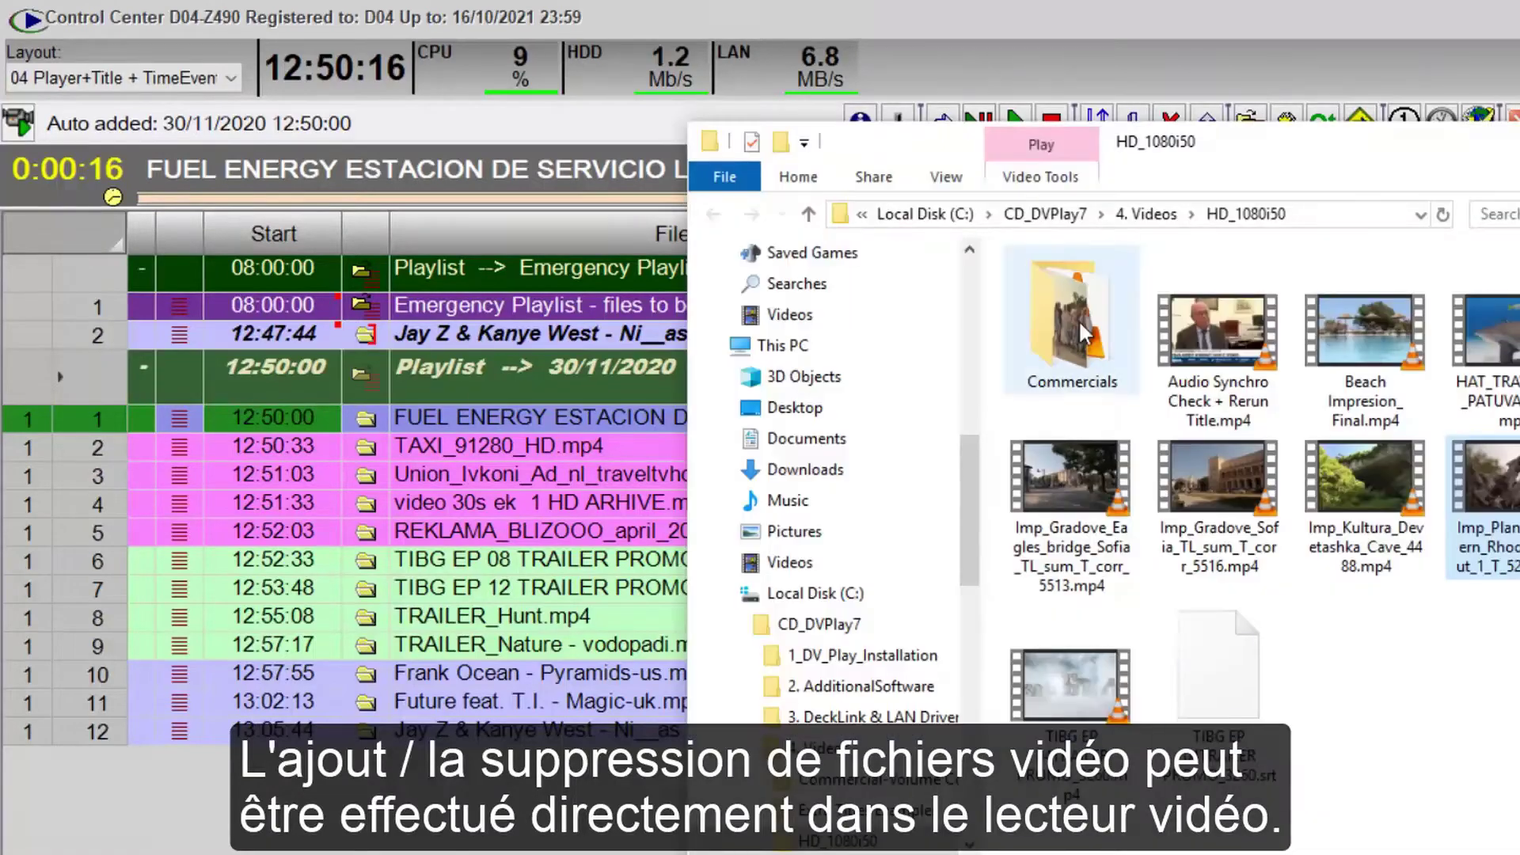
scroll(975, 471, "down", 3)
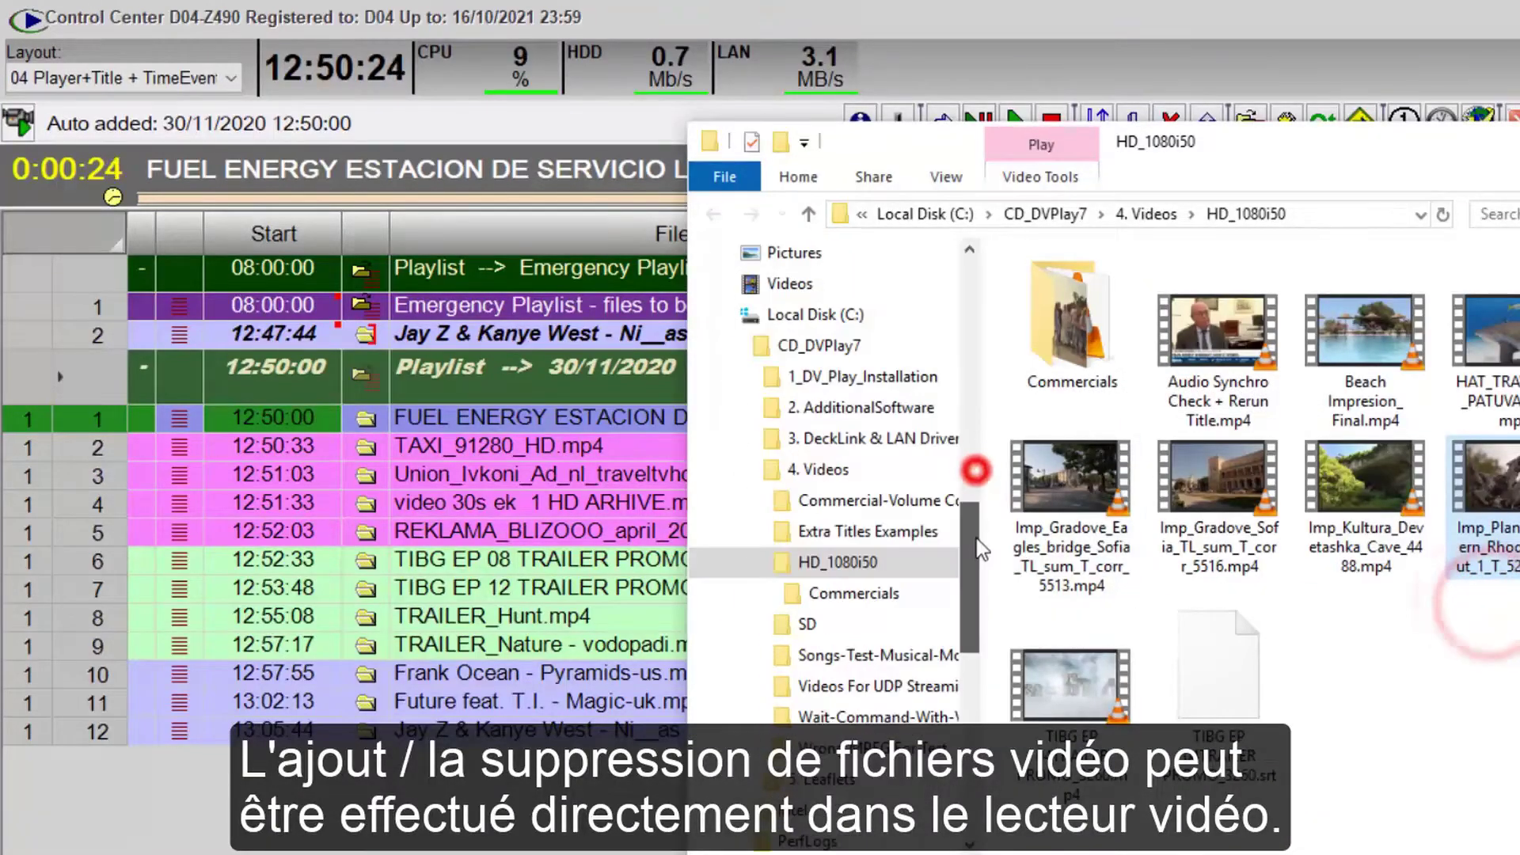
left_click(800, 624)
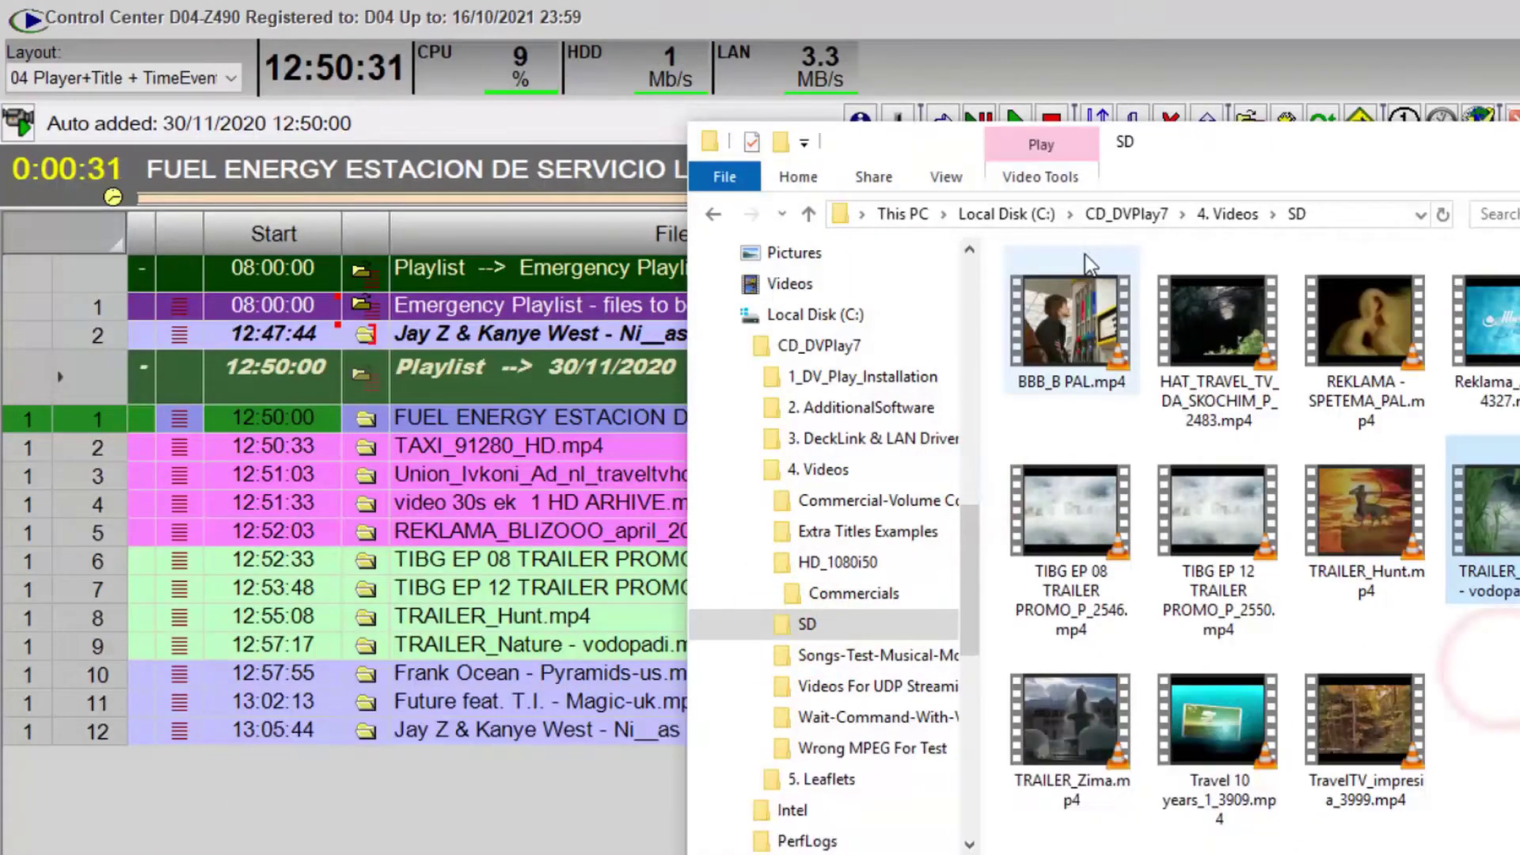
left_click(1073, 316)
left_click(1251, 422, "ctrl")
left_click_drag(1251, 422, 626, 695)
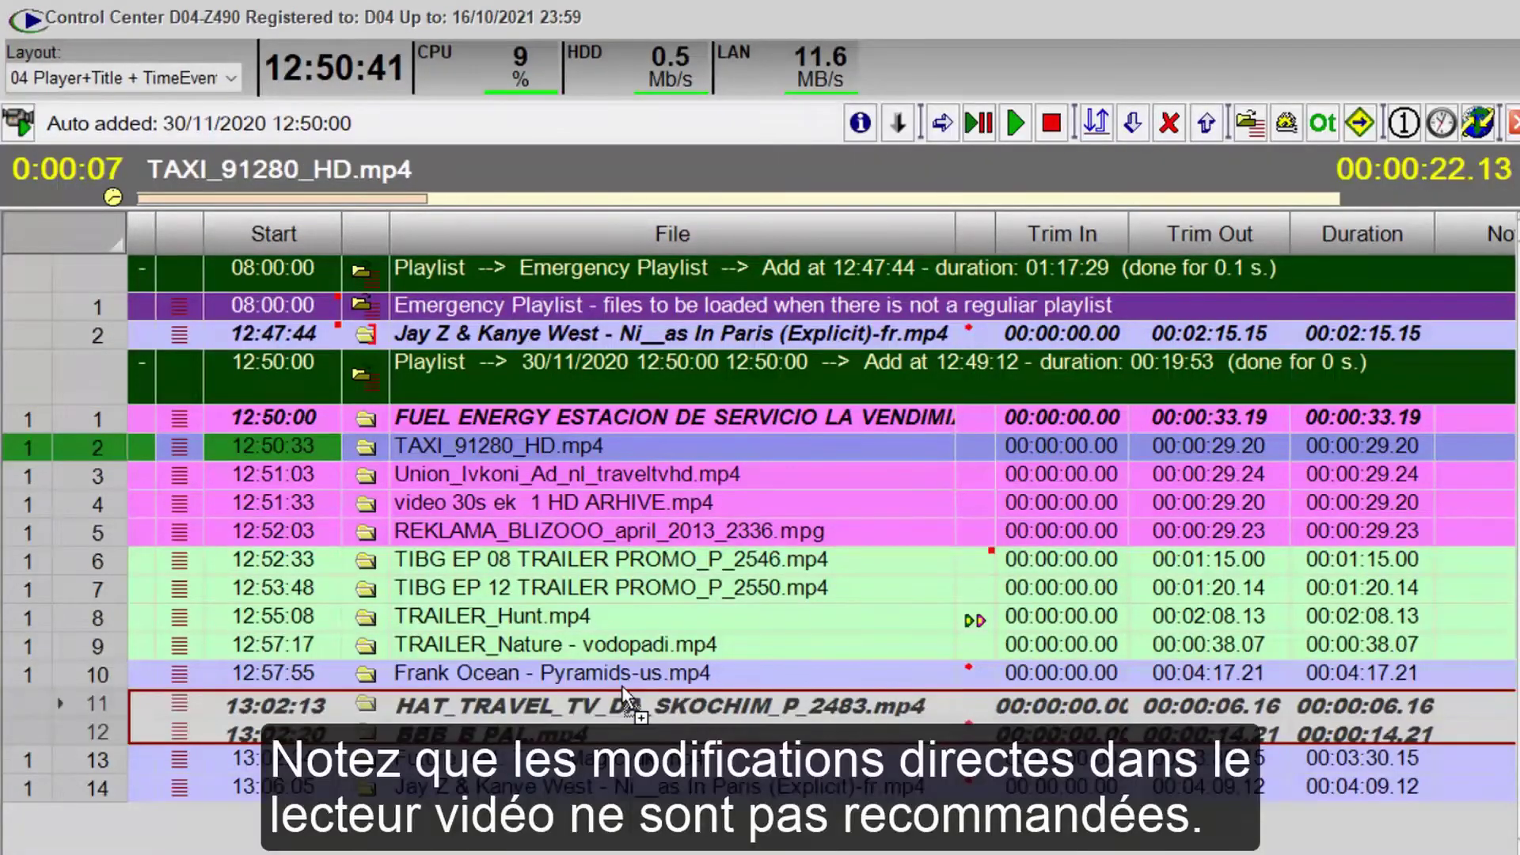
Delete TRAILER_Hunt.mp4 from the player's list, and also delete it from the 30/11/2020 12:50:00 playlist in the playlist editor
left_click(809, 622)
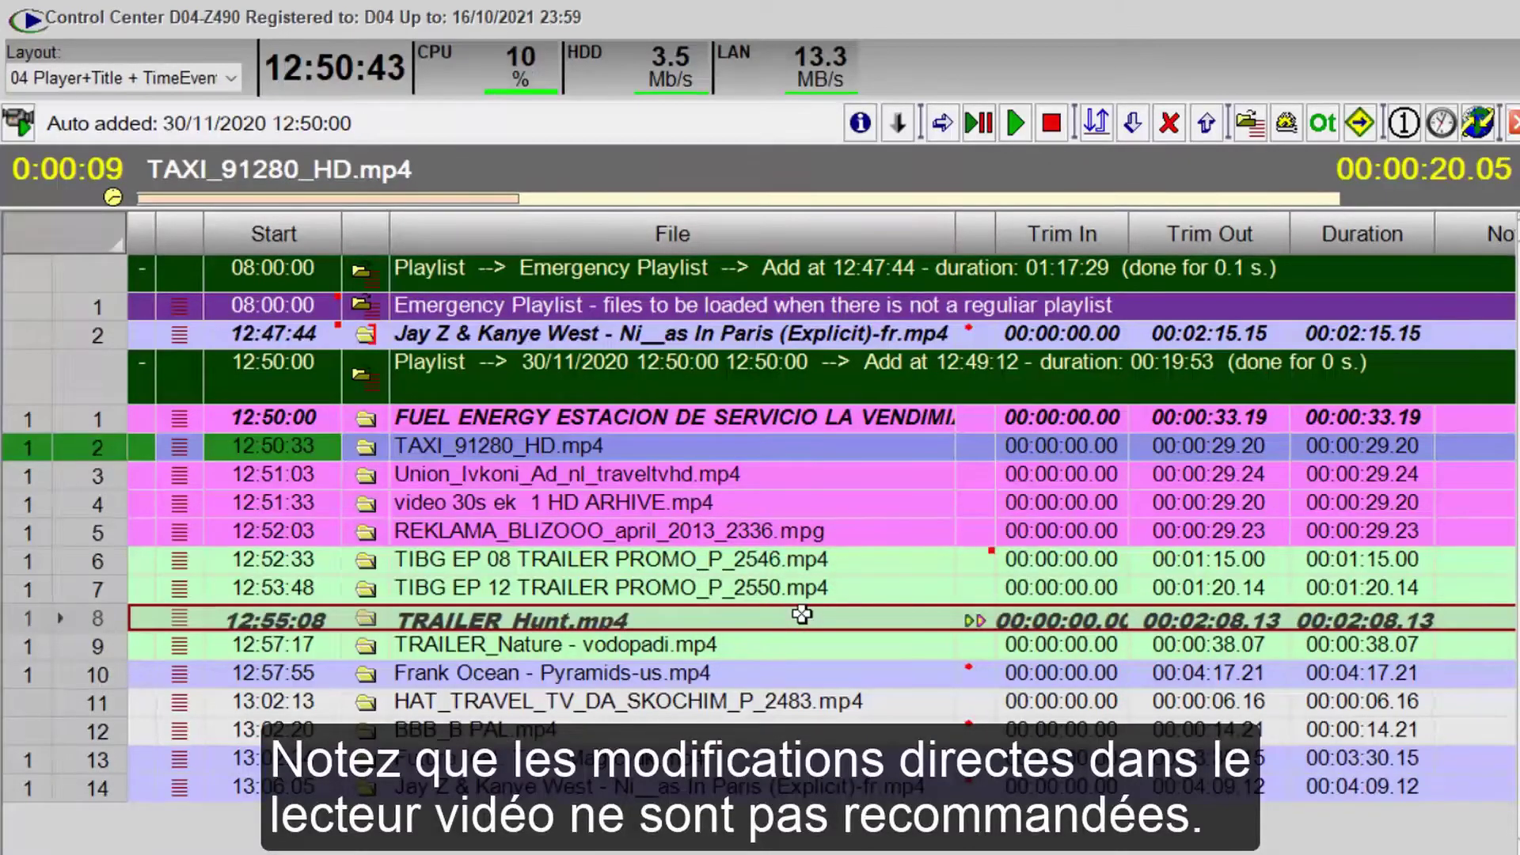
key("Delete")
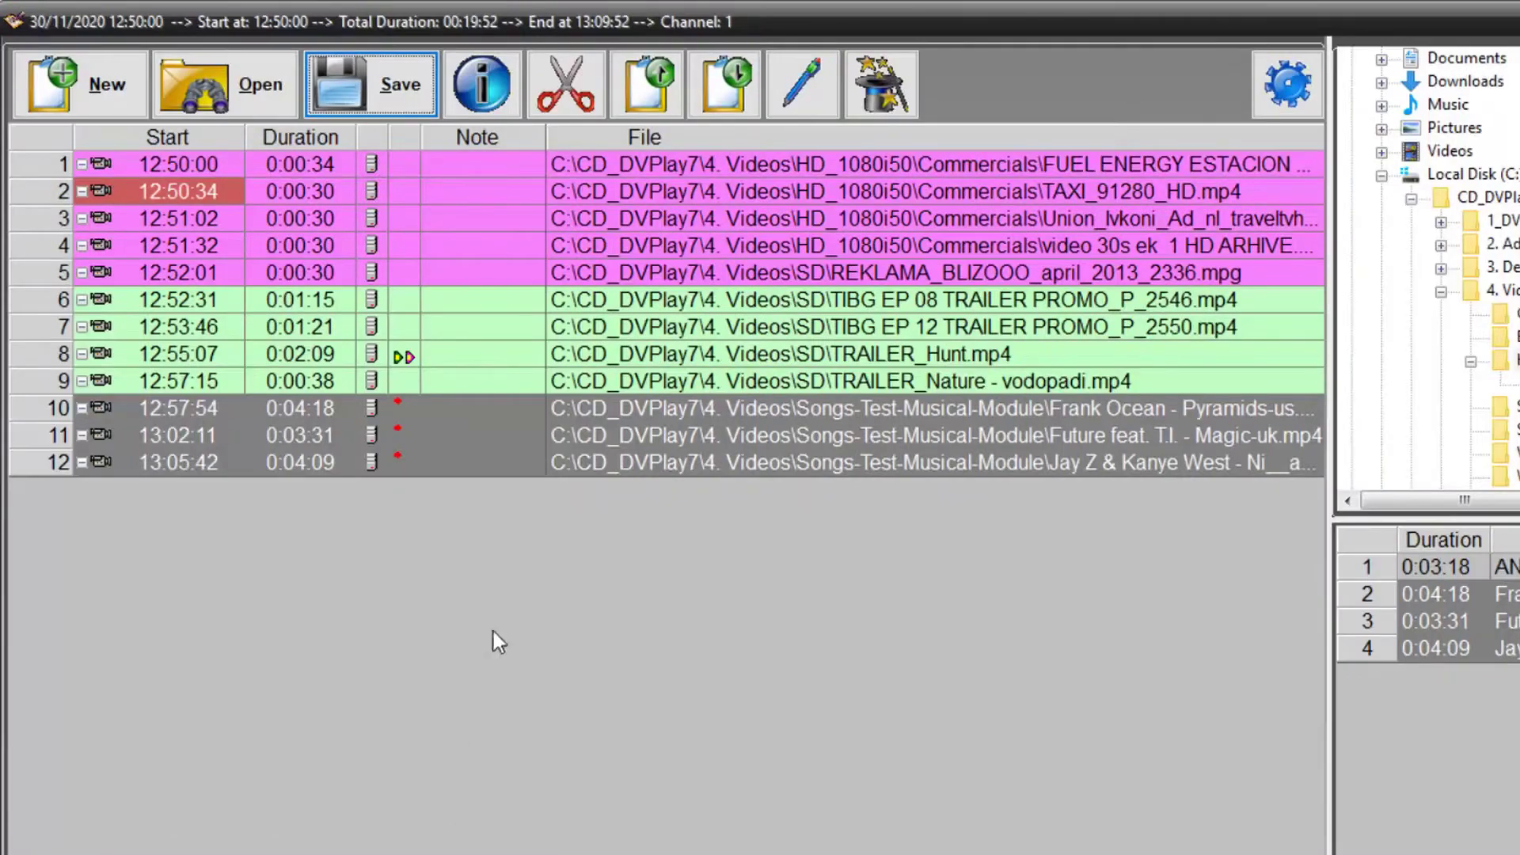
mouse_move(190, 188)
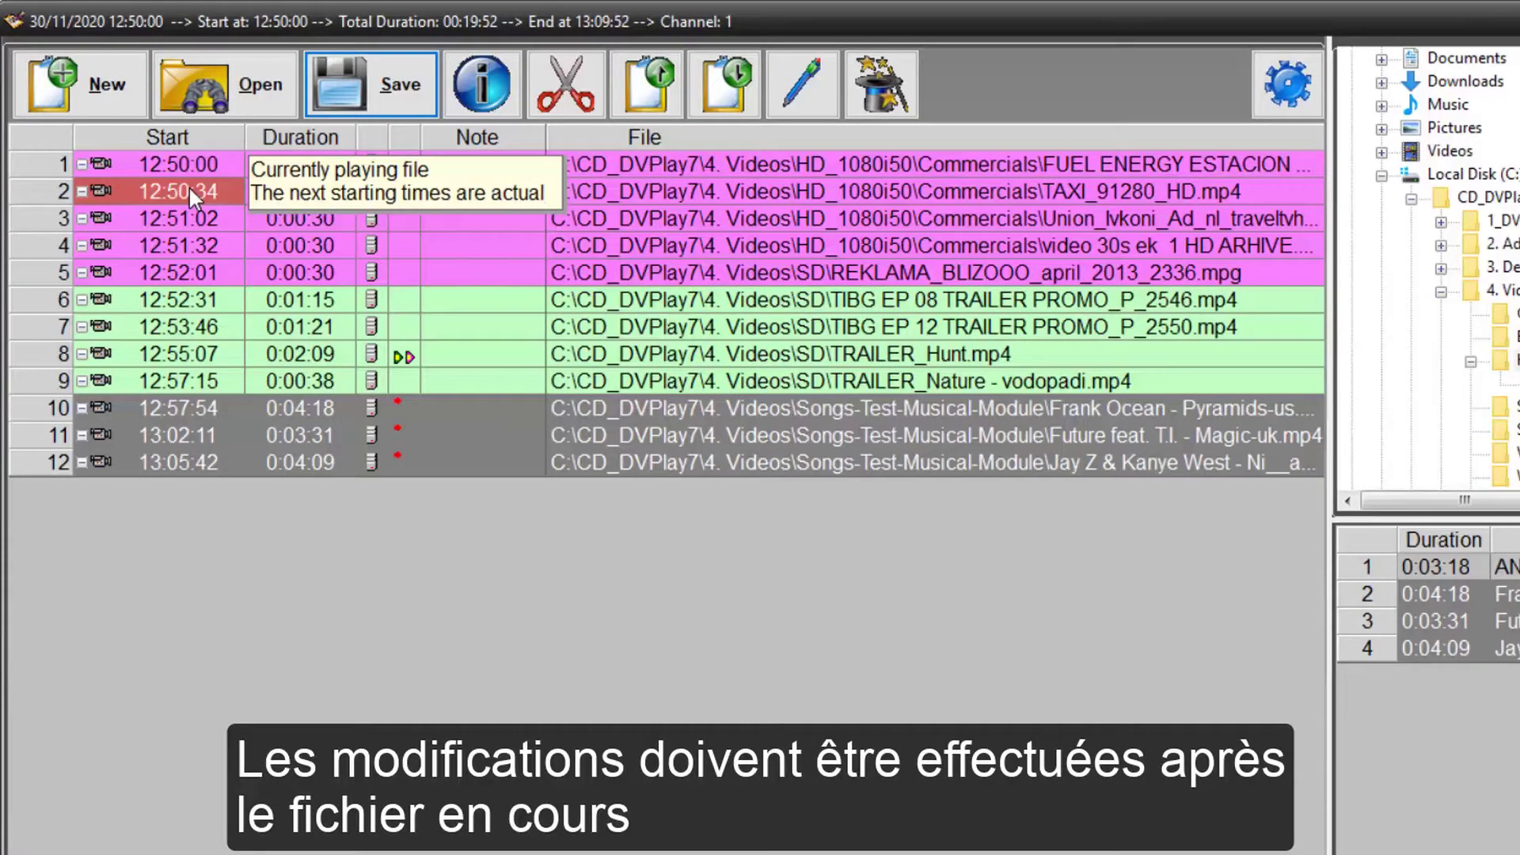
left_click(809, 366)
key("Delete")
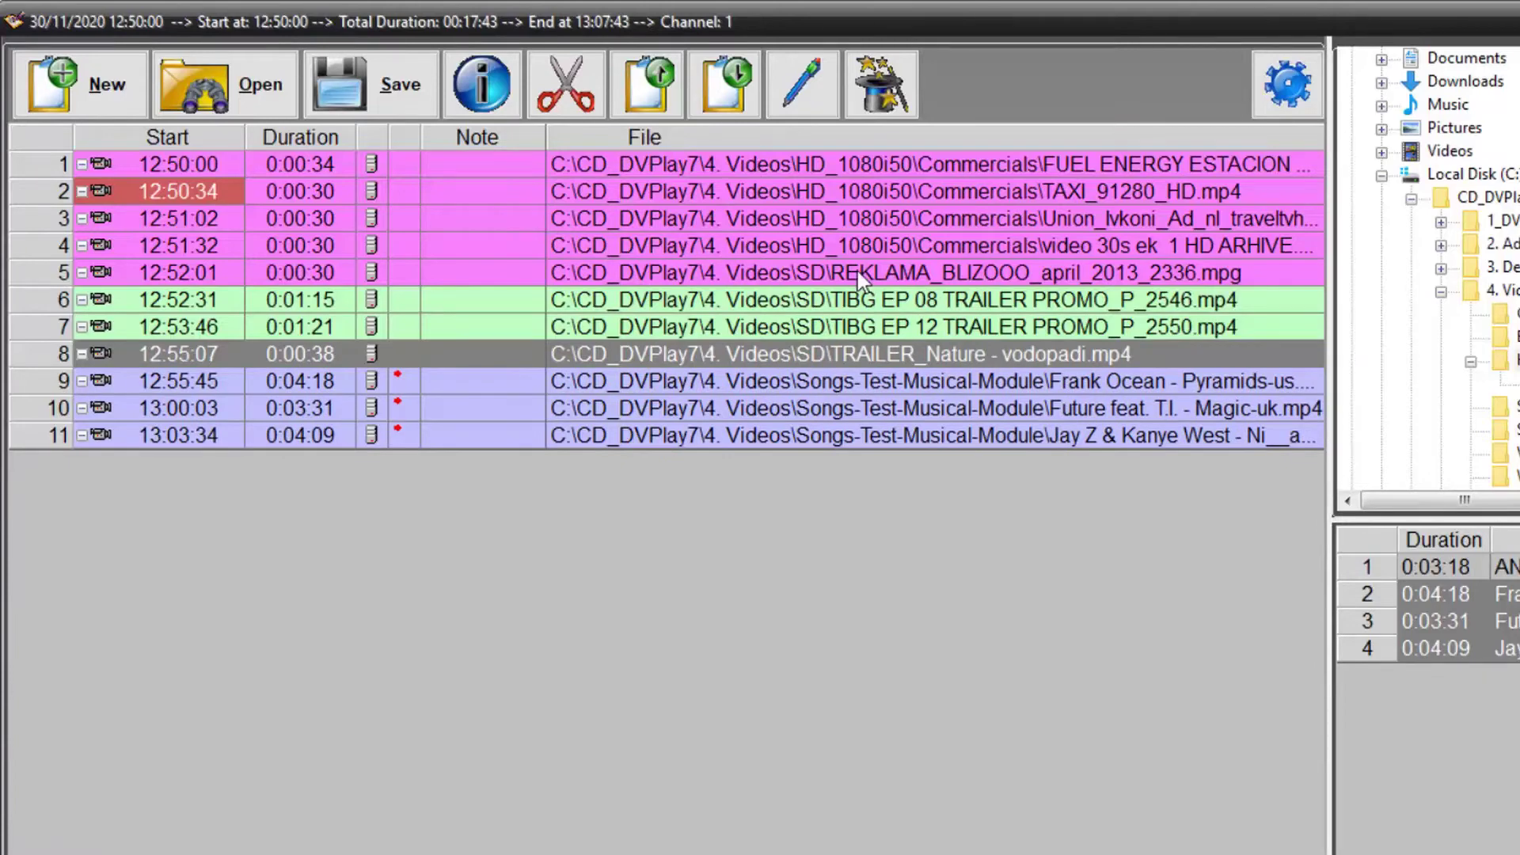
Copy the video 30s ek 1 HD ARHIVE and REKLAMA_BLIZOOO commercials to the end of the playlist and save it
left_click(872, 252)
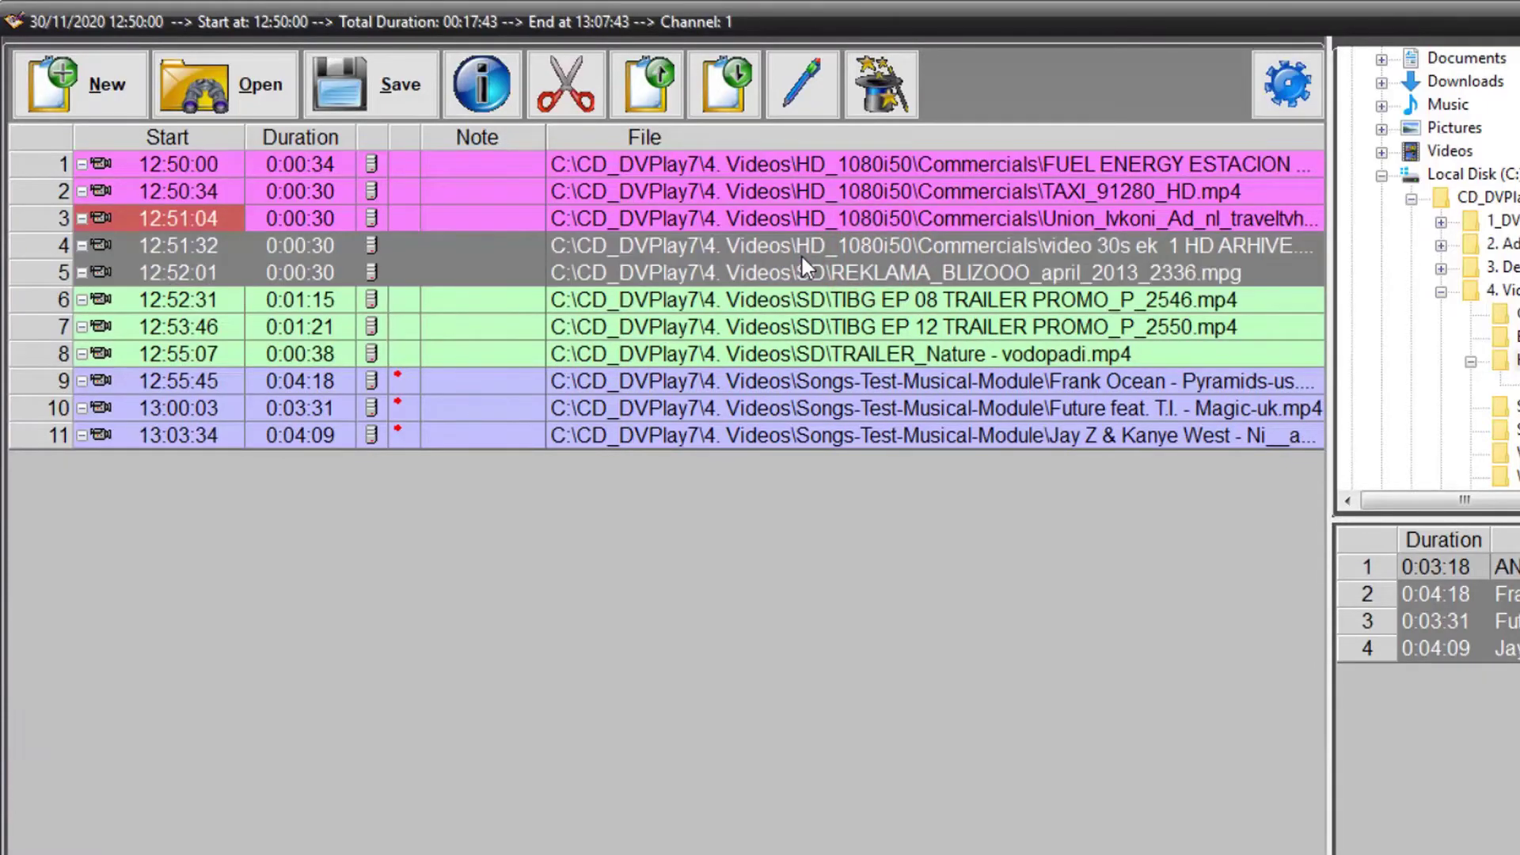
key("Down")
key("Down")
key("Down")
key("Down")
key("Down")
key("Down")
key("Down")
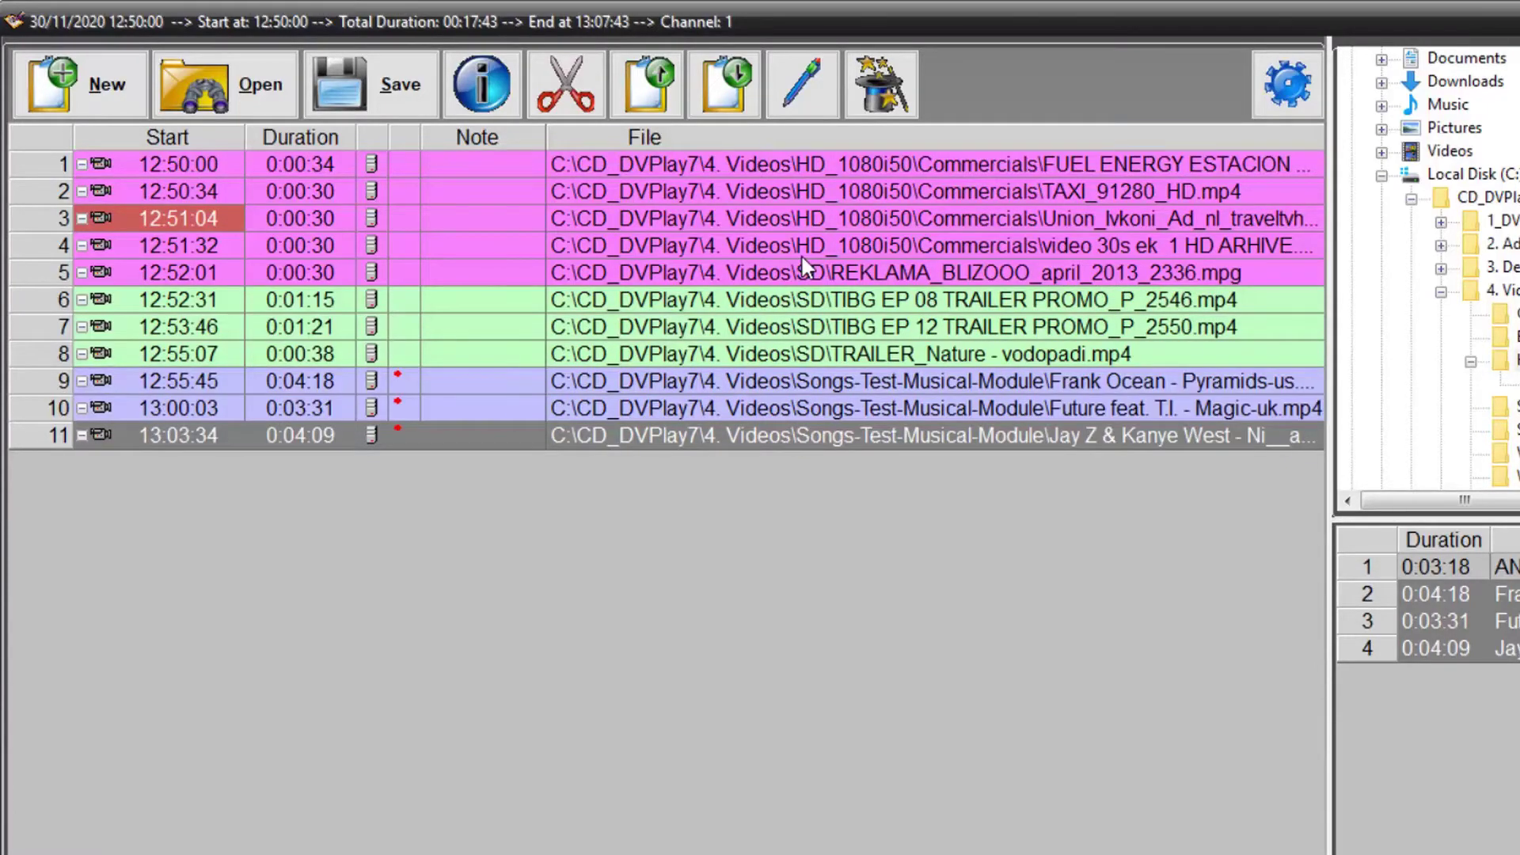
key("ctrl+v")
left_click(395, 99)
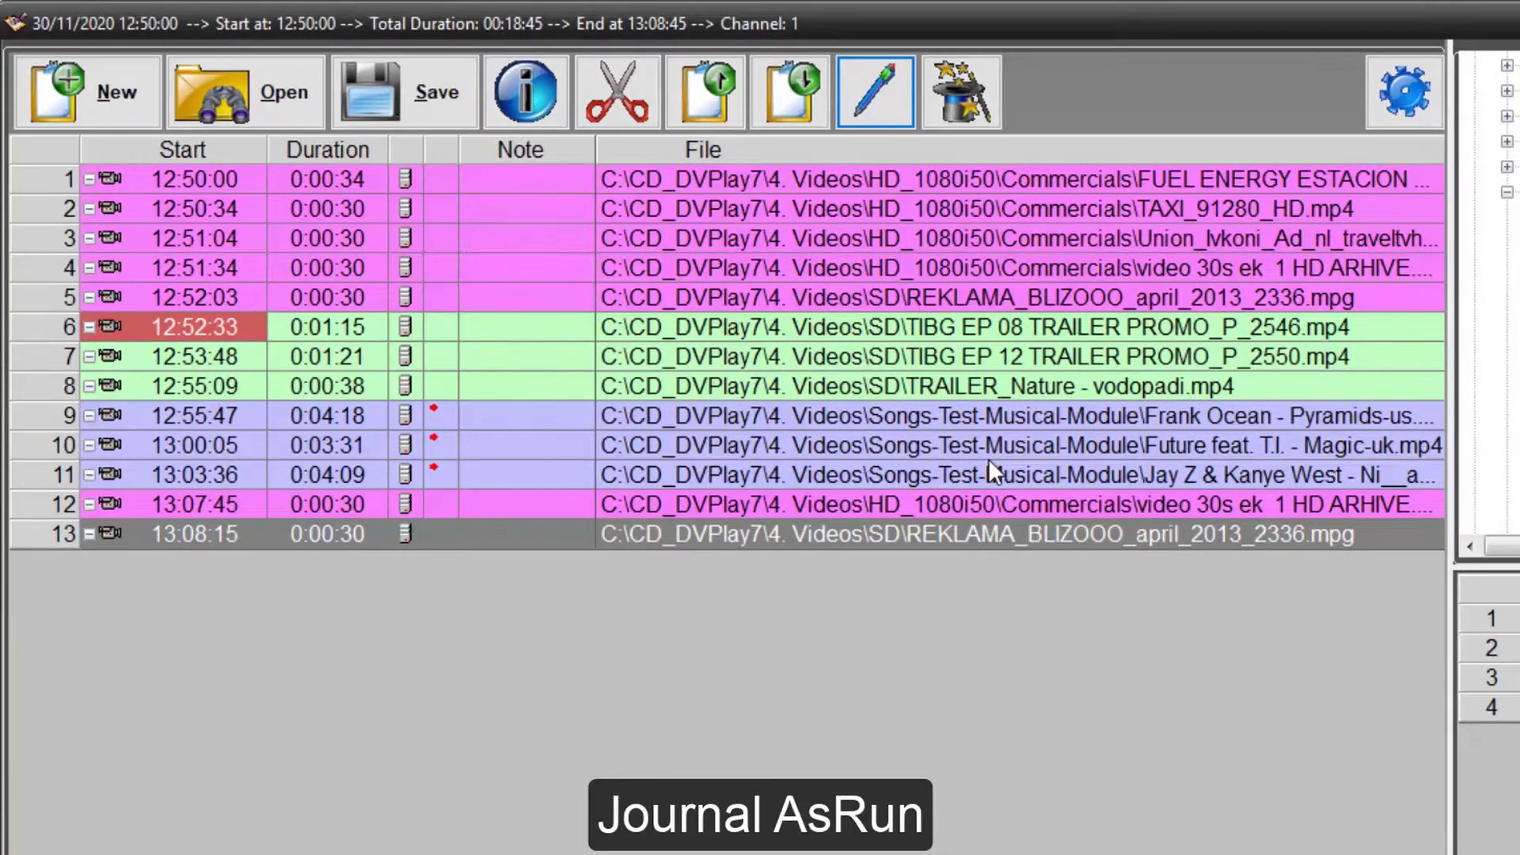
Open the AsRun Log and view channel 1's one-month report in detail, grouped by file, and by MAM value
left_click(874, 102)
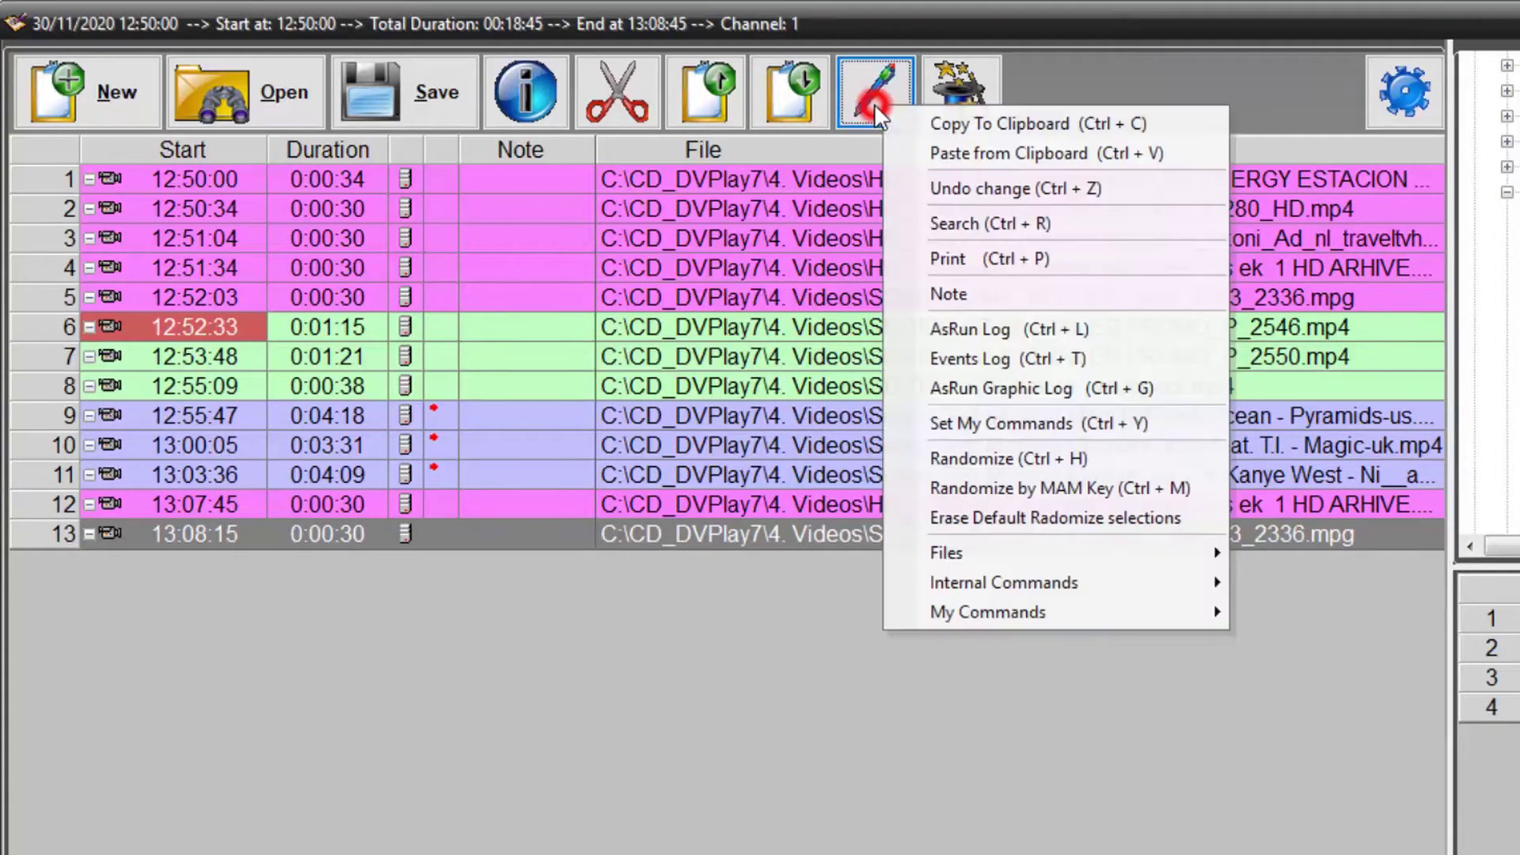
left_click(973, 324)
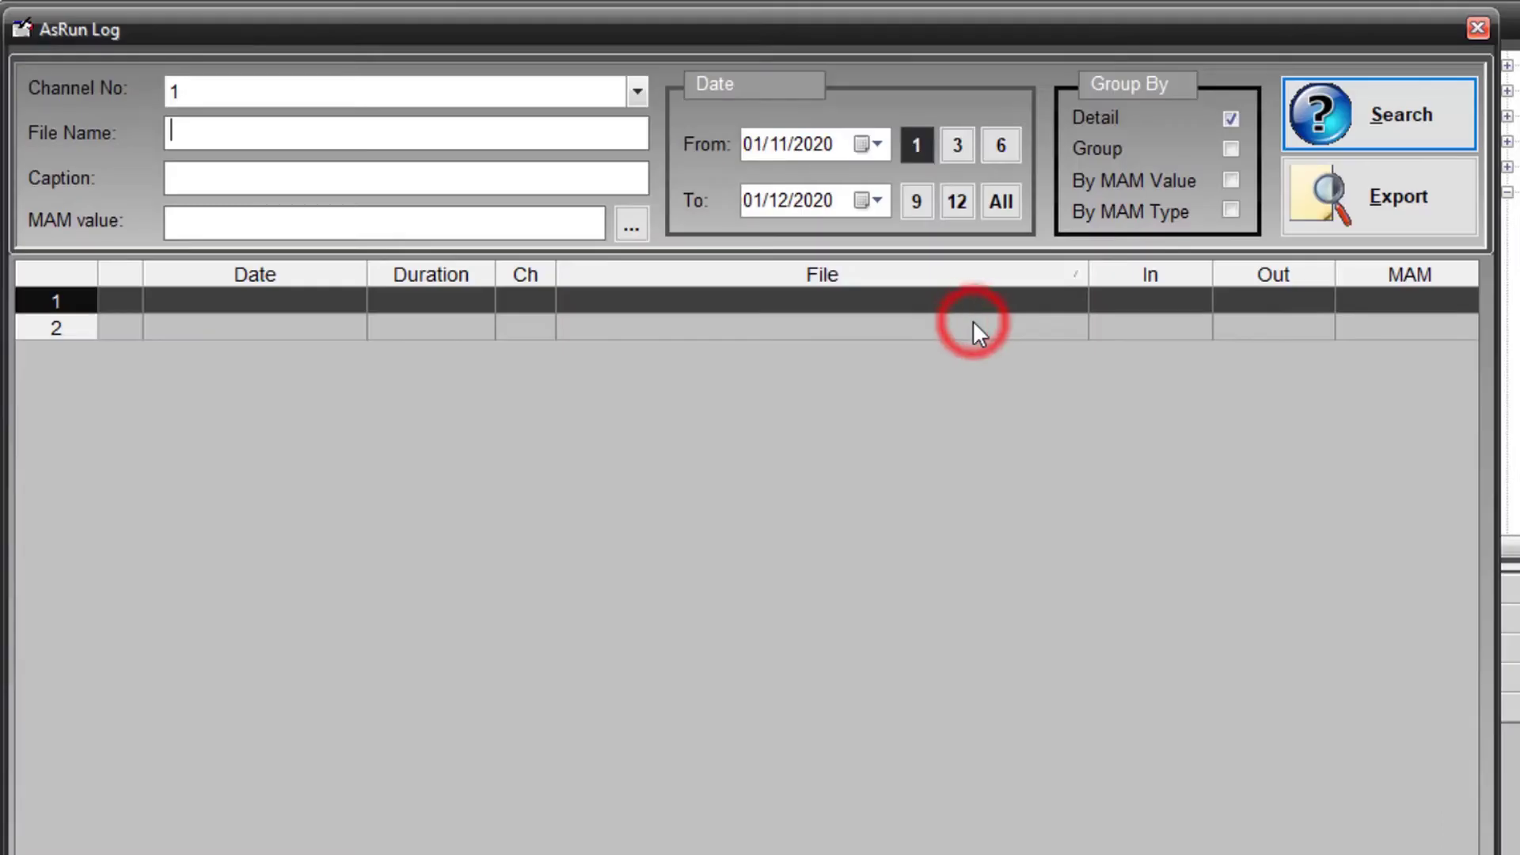
left_click(922, 145)
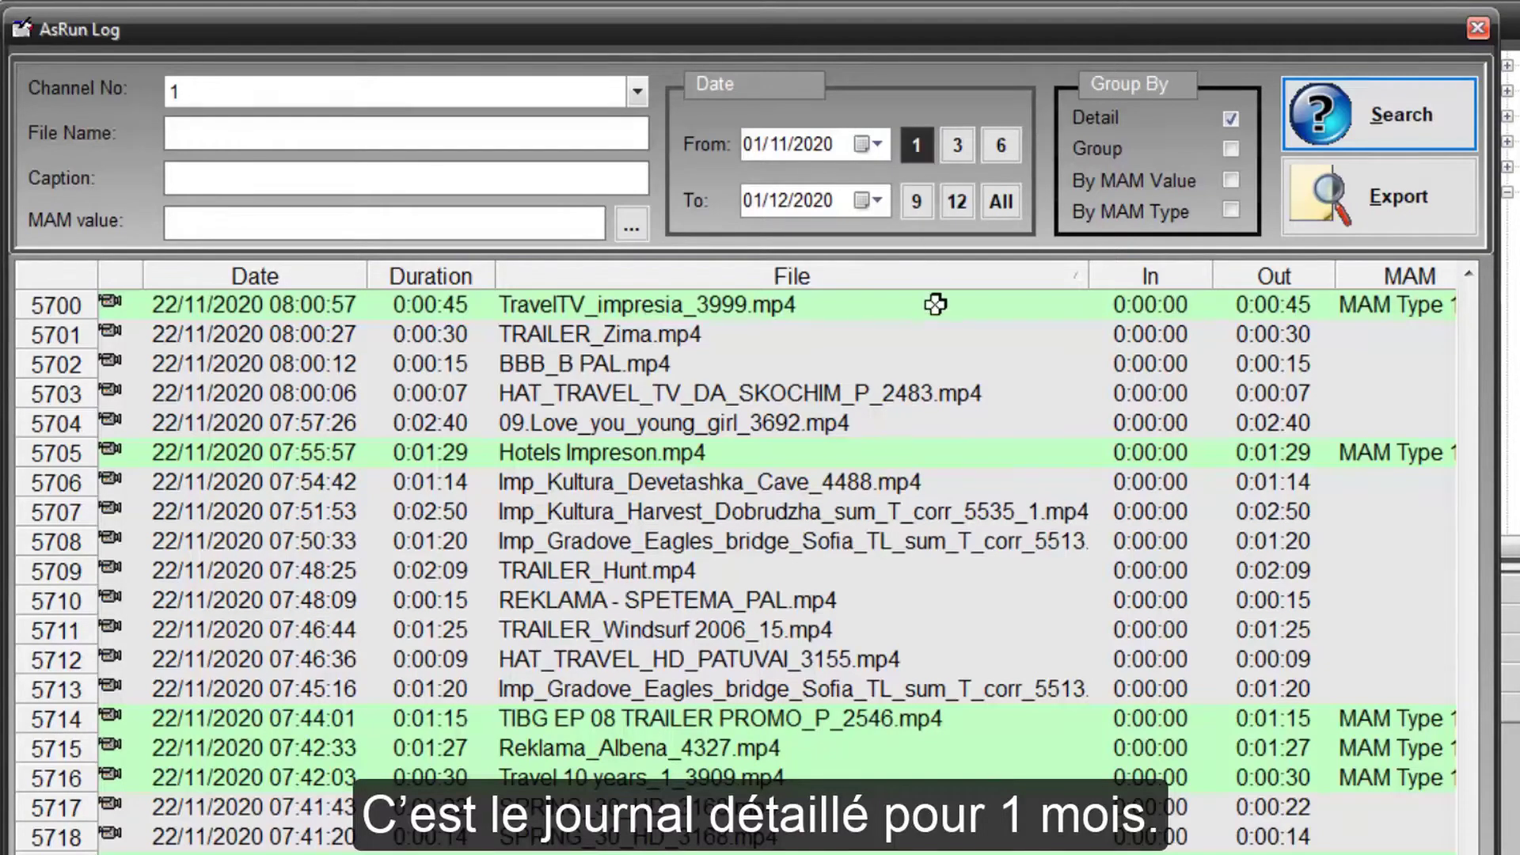
left_click(1186, 146)
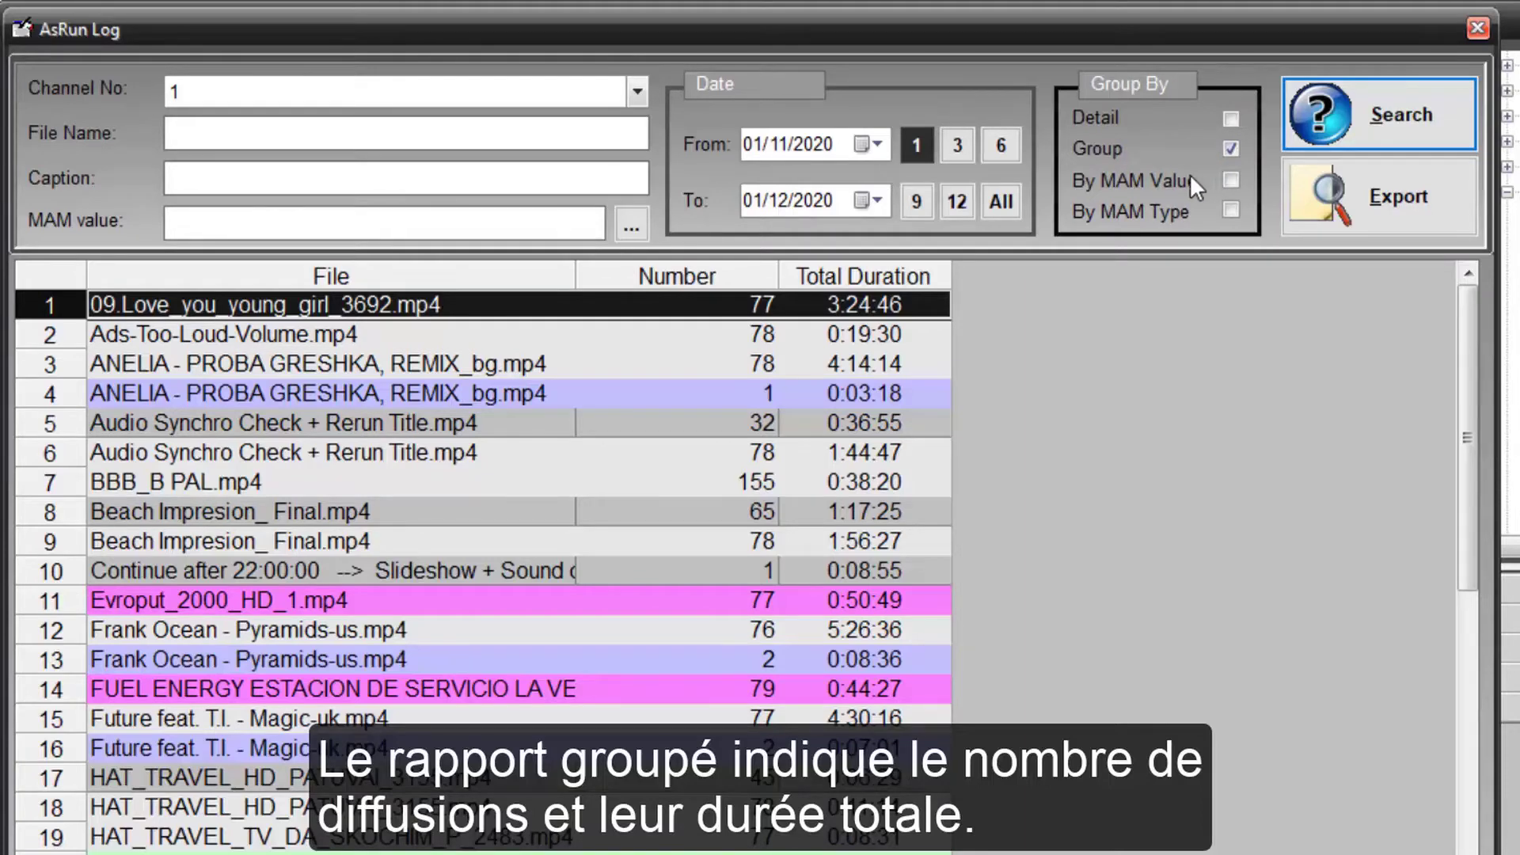
left_click(1193, 179)
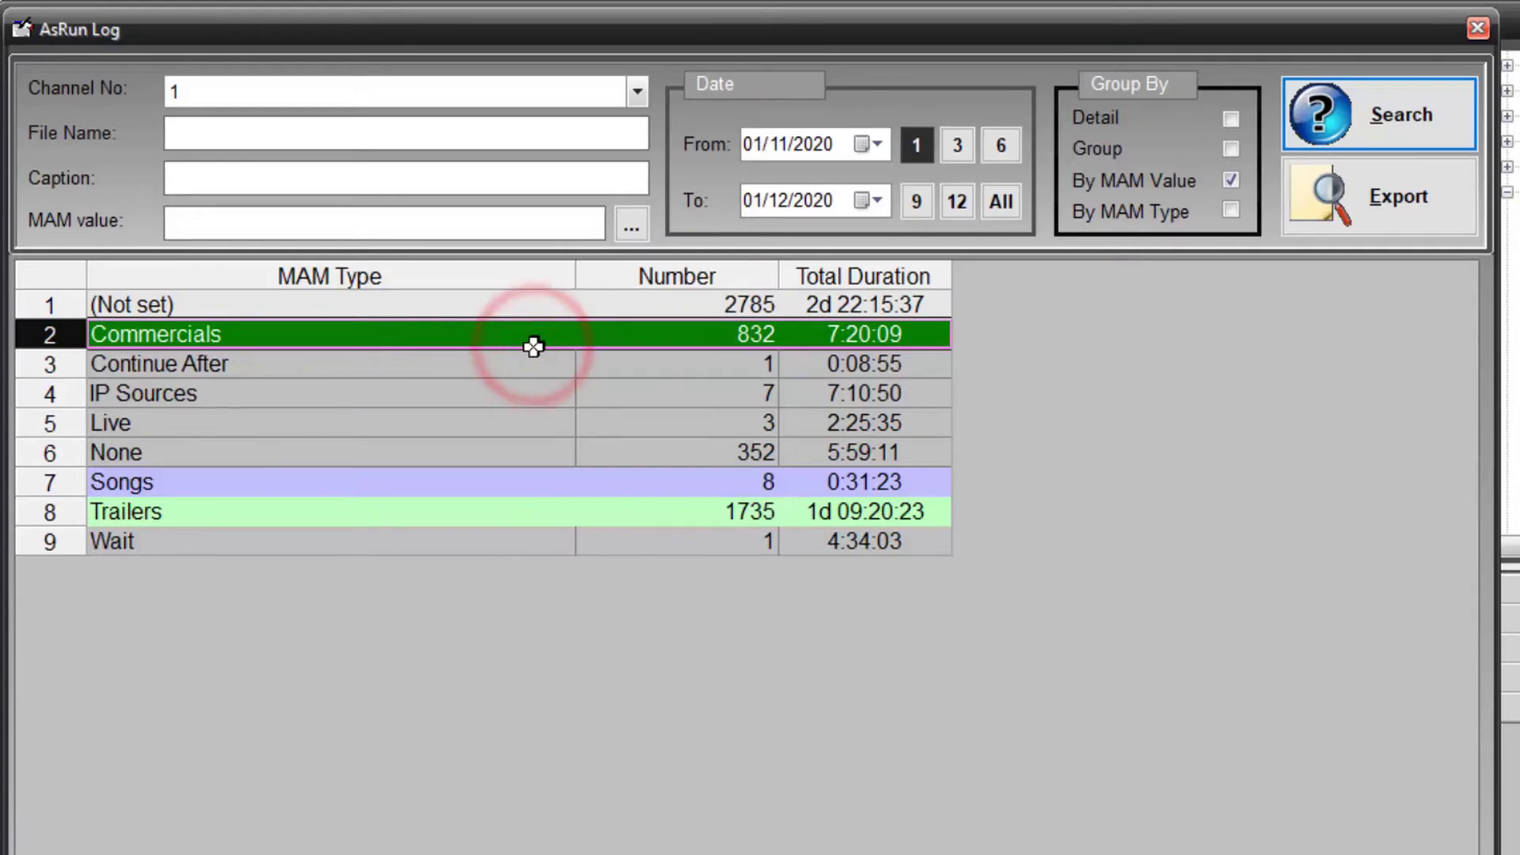
Filter the AsRun report to the MAM Type 1 value Commercials and show it in detail
left_click(631, 222)
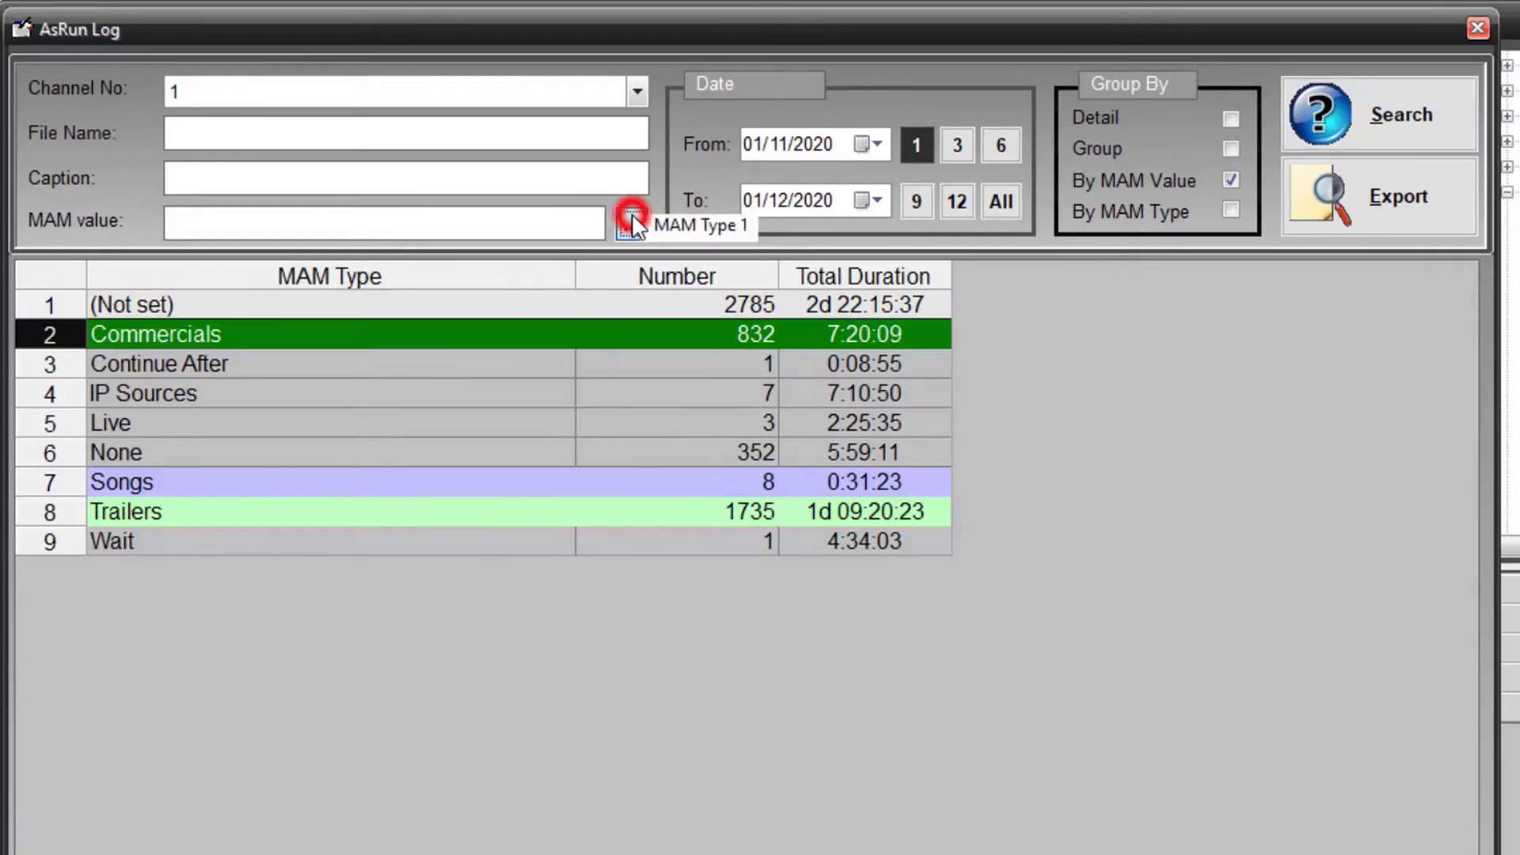
mouse_move(725, 231)
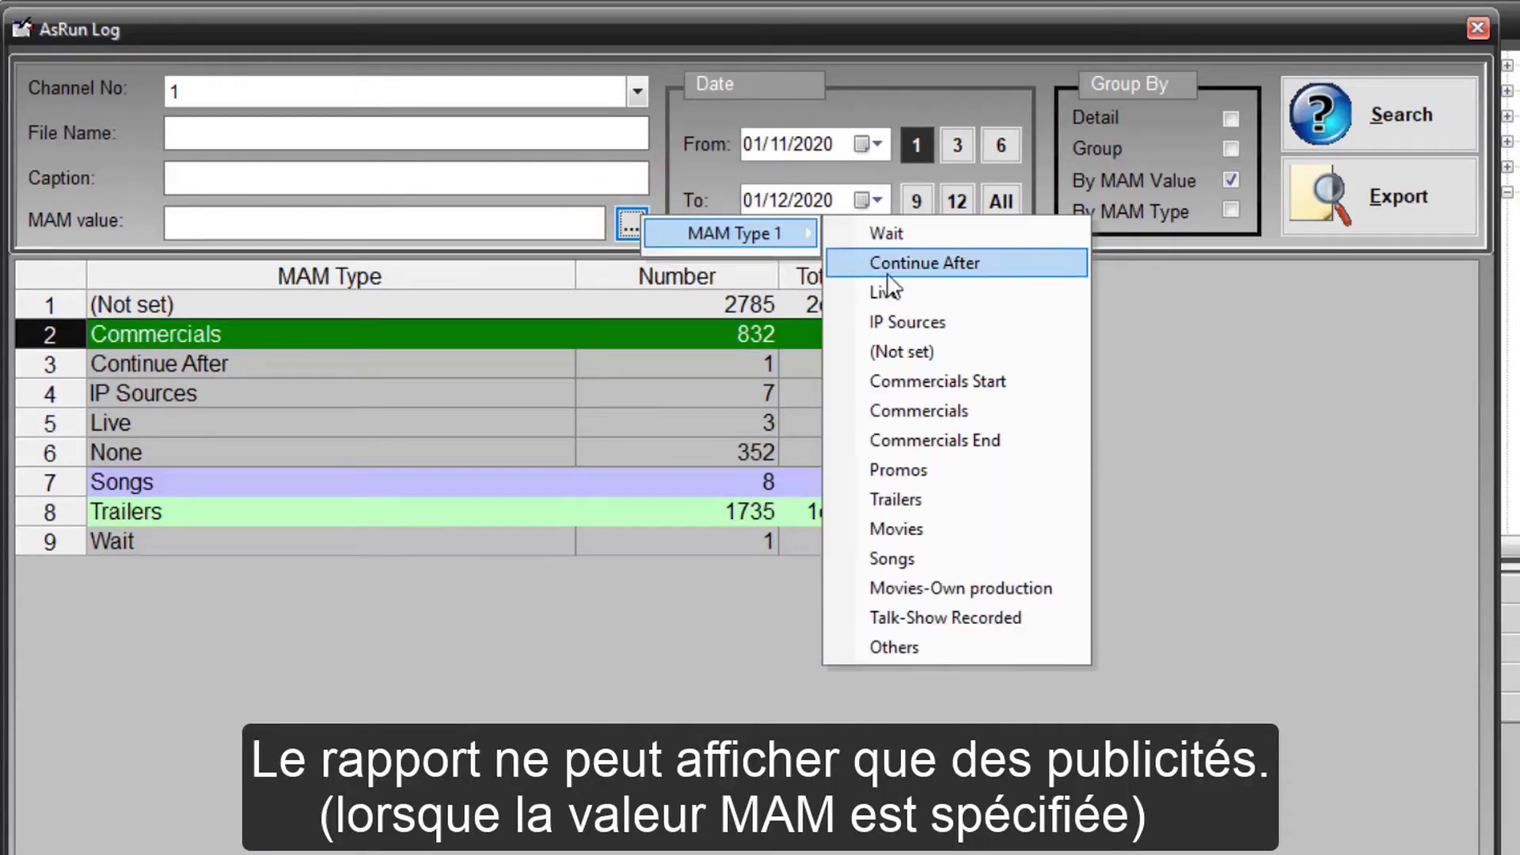
left_click(936, 405)
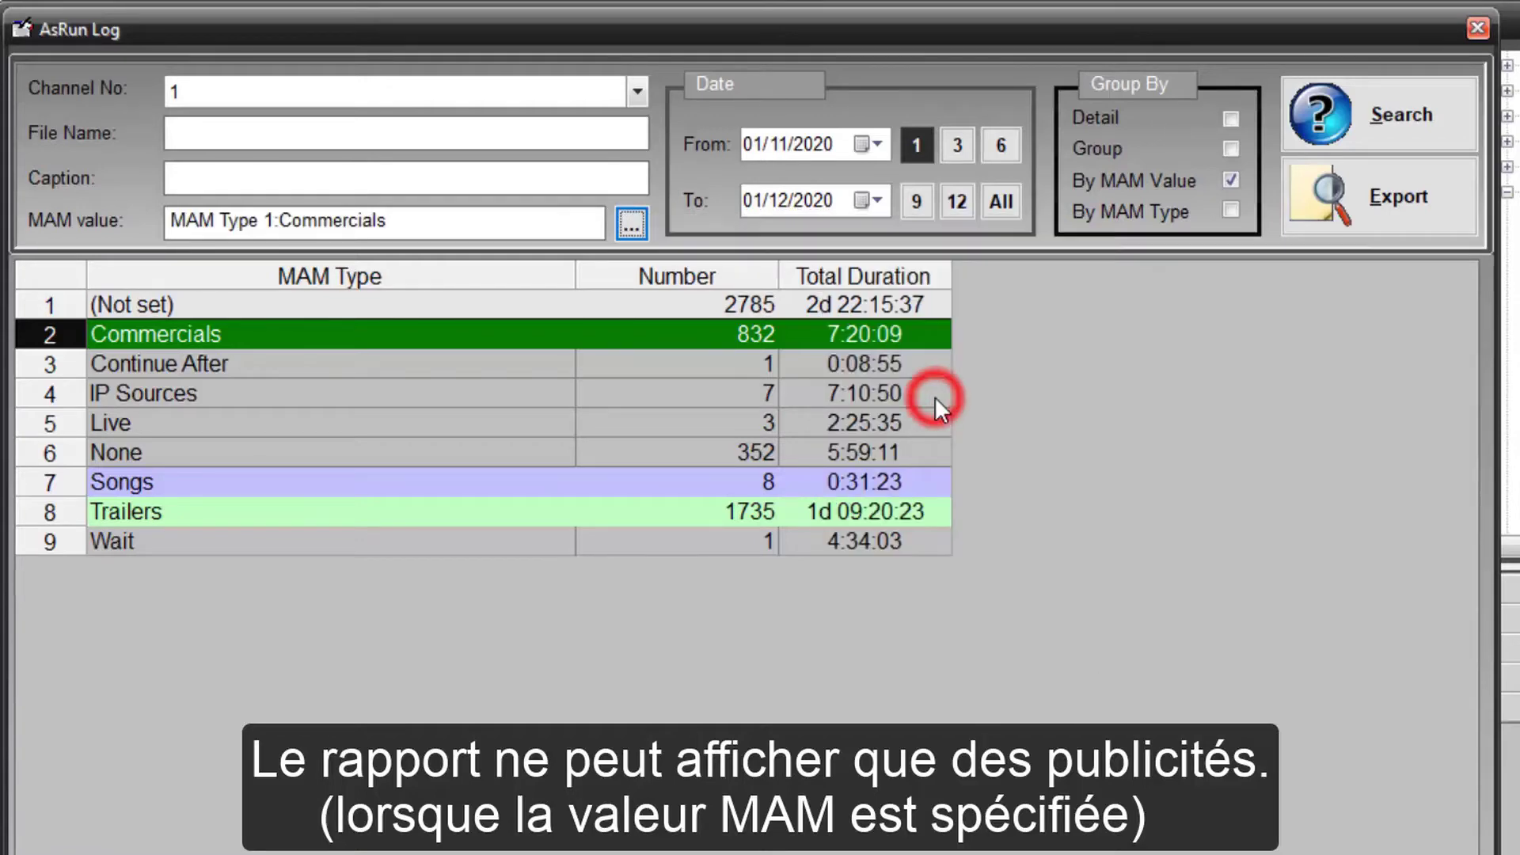
left_click(1211, 121)
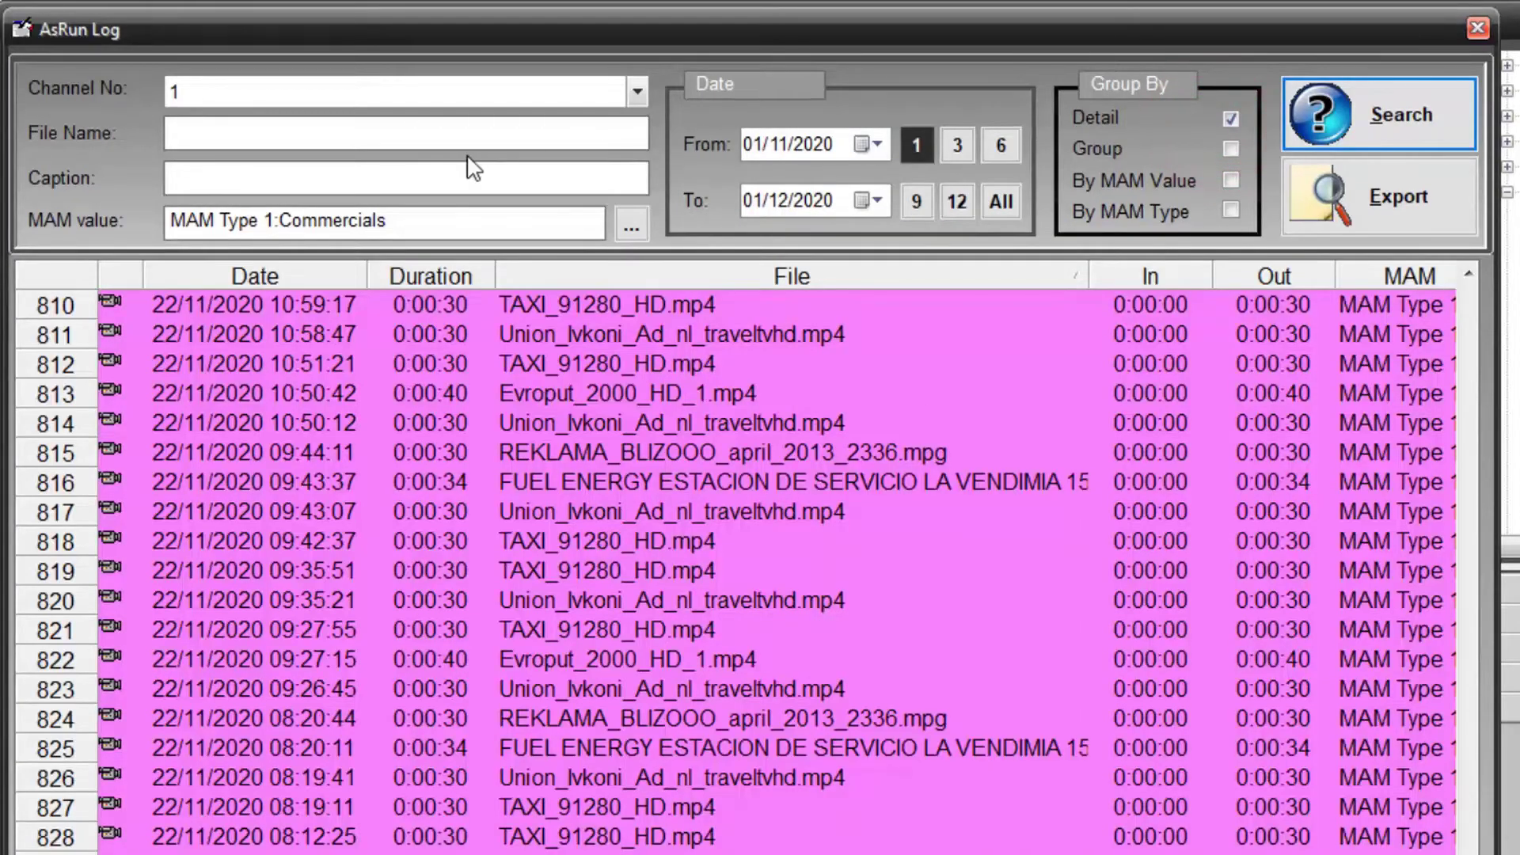
Search the commercials log for the file name evroput, viewing the grouped report and returning to the detailed one
left_click(395, 146)
type("evroput")
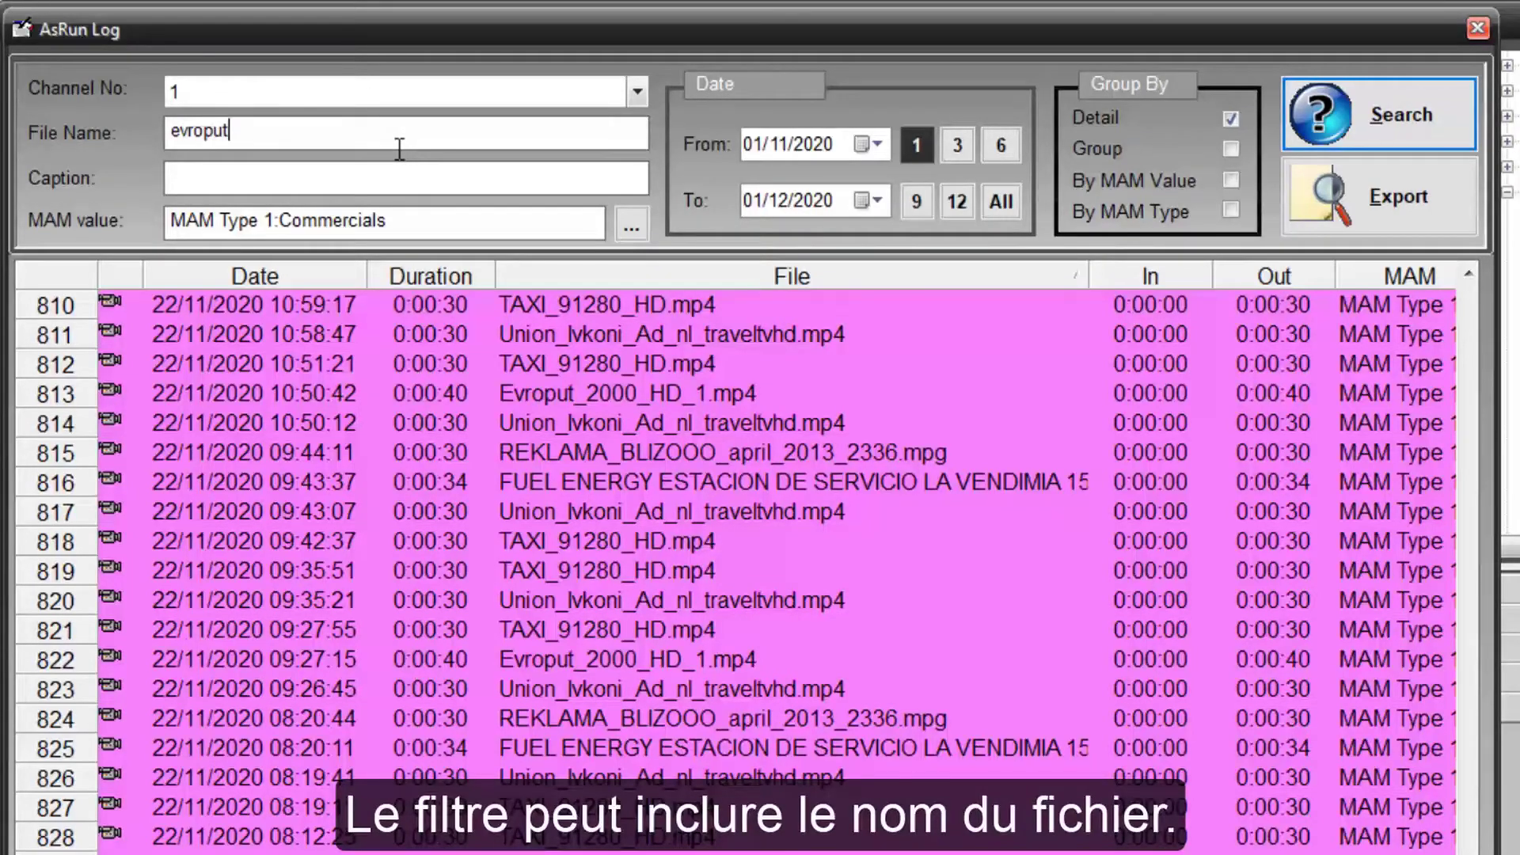
left_click(1427, 106)
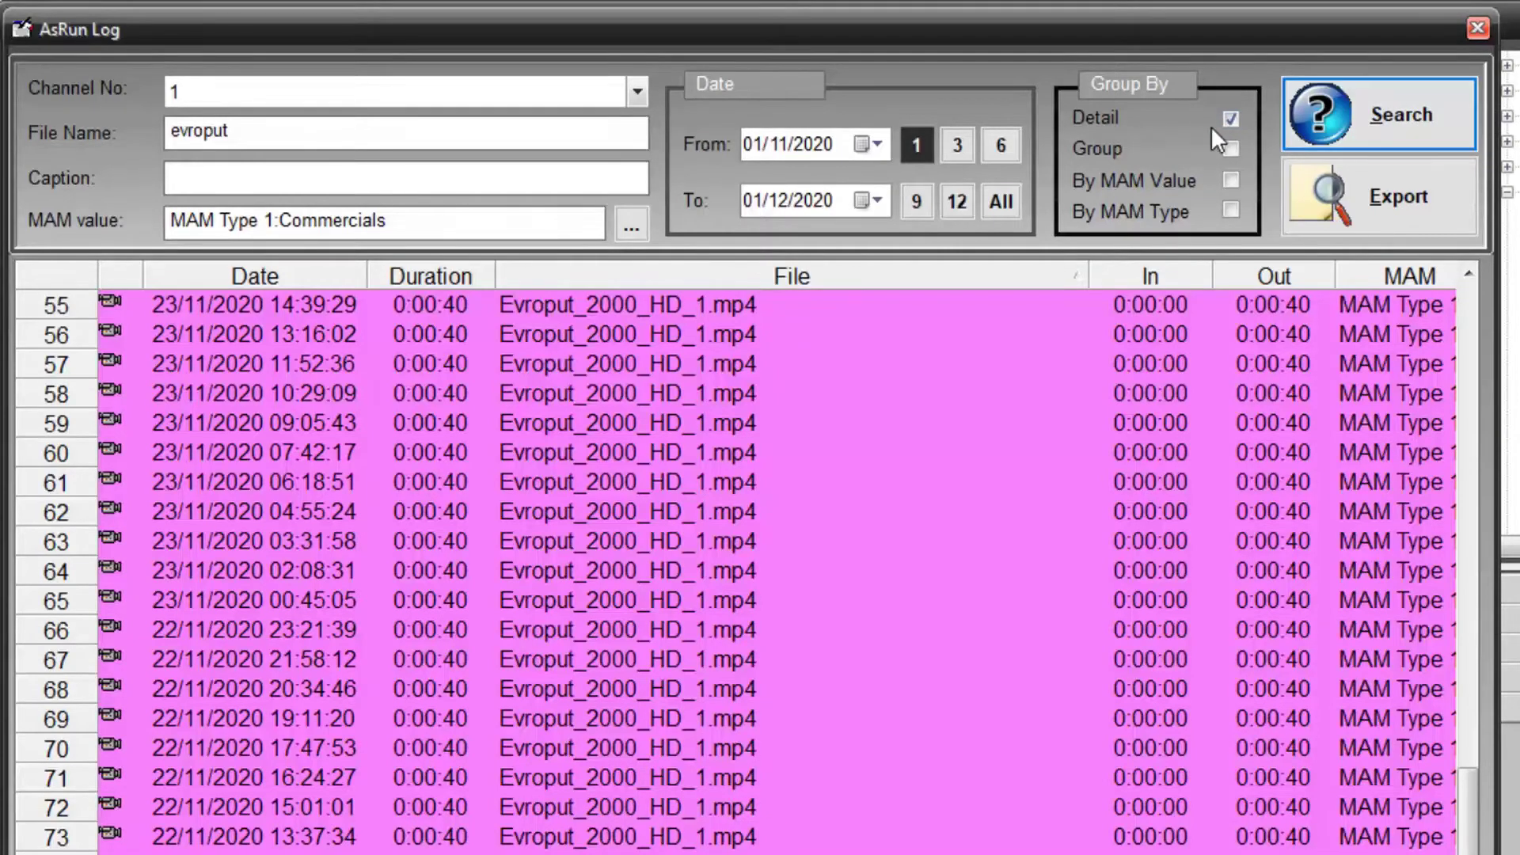
left_click(1153, 146)
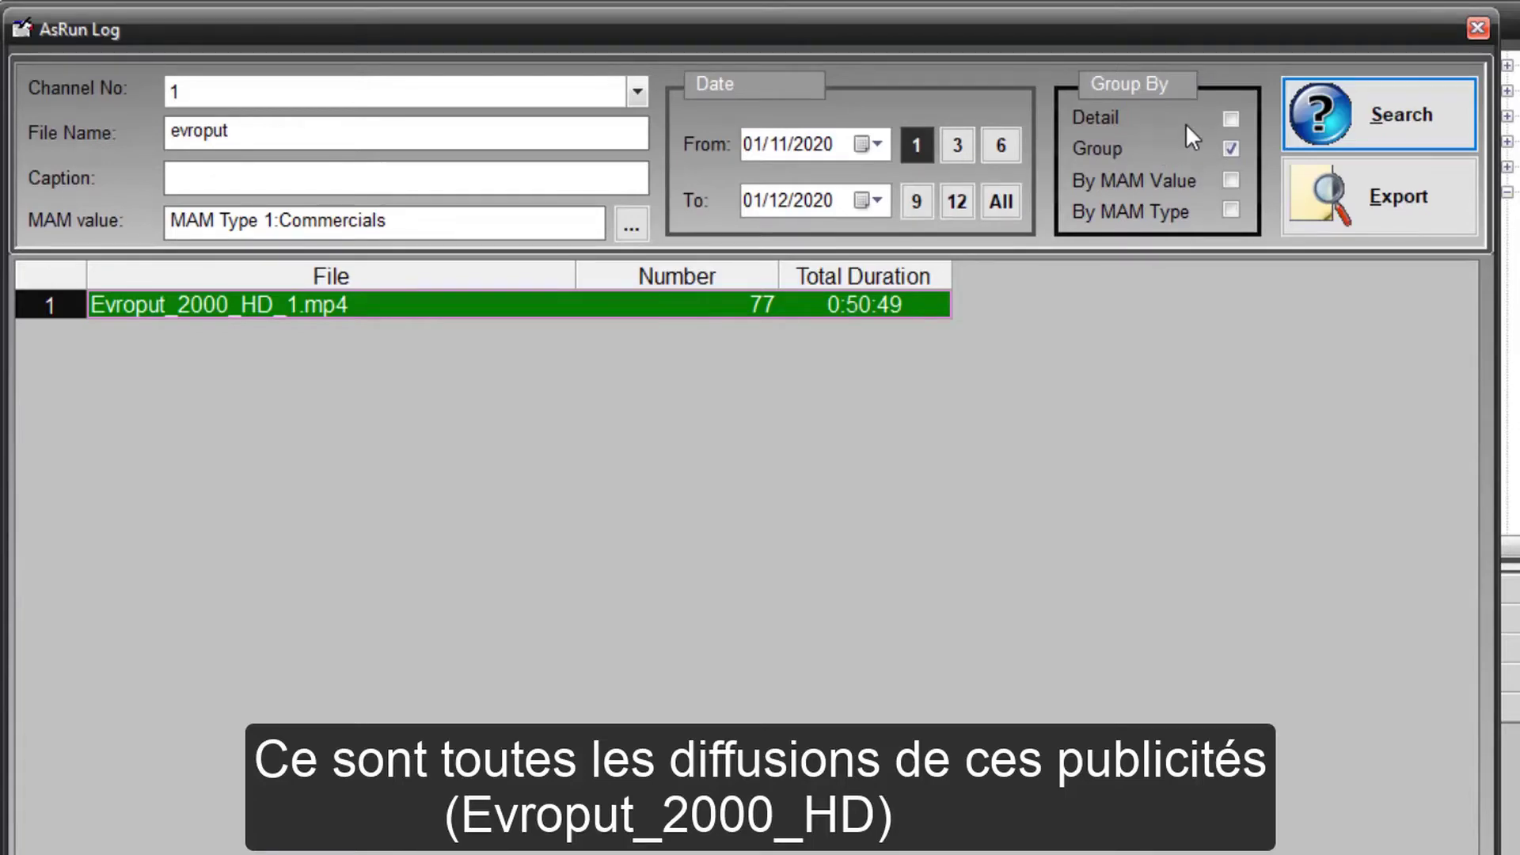
left_click(1185, 122)
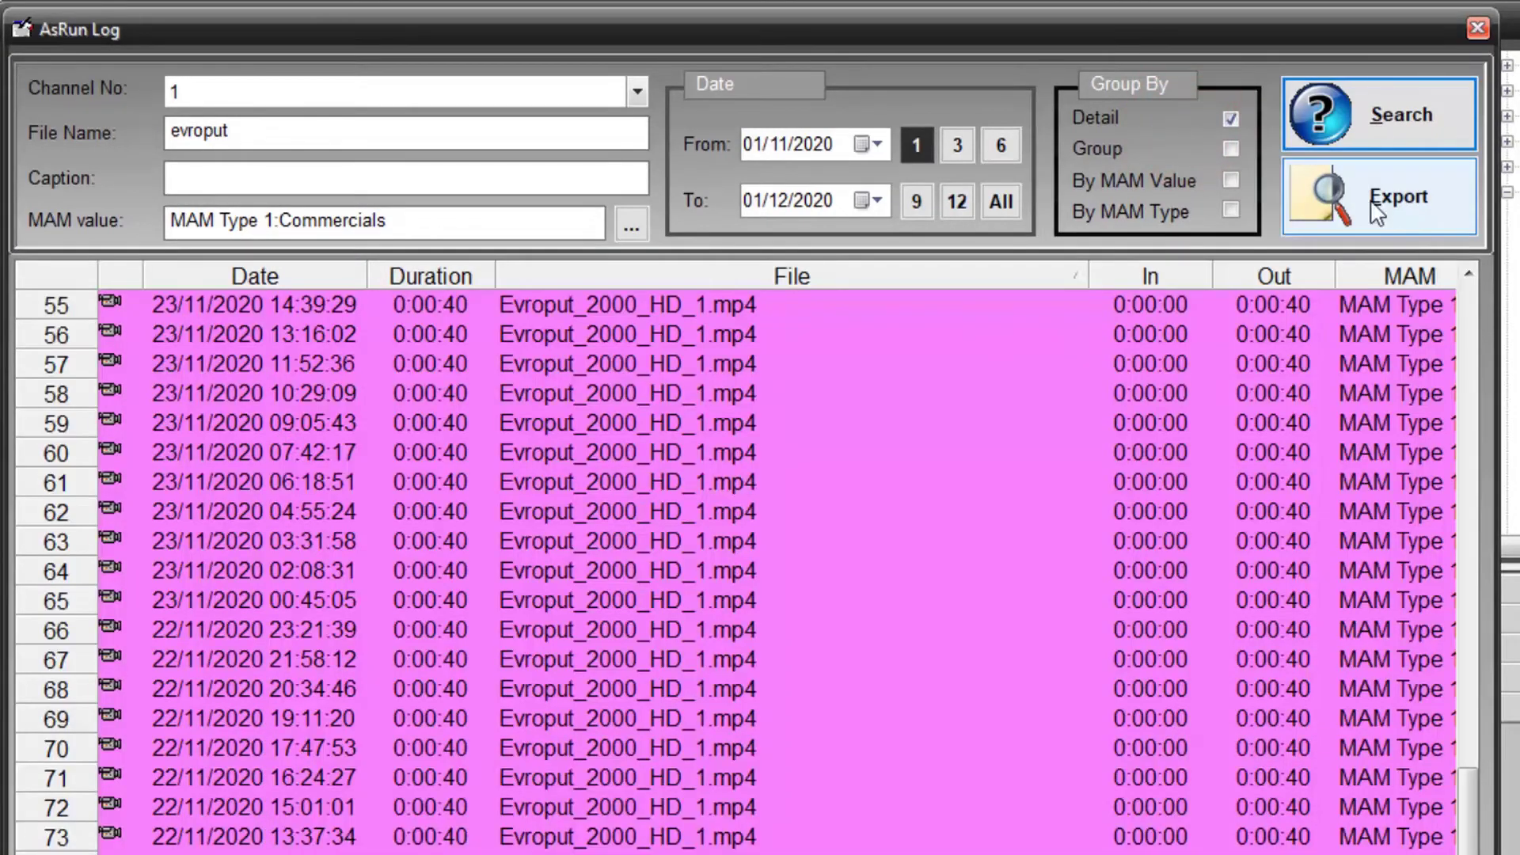
Export the filtered AsRun log to an Excel file and open the file's directory once it is created
left_click(1374, 207)
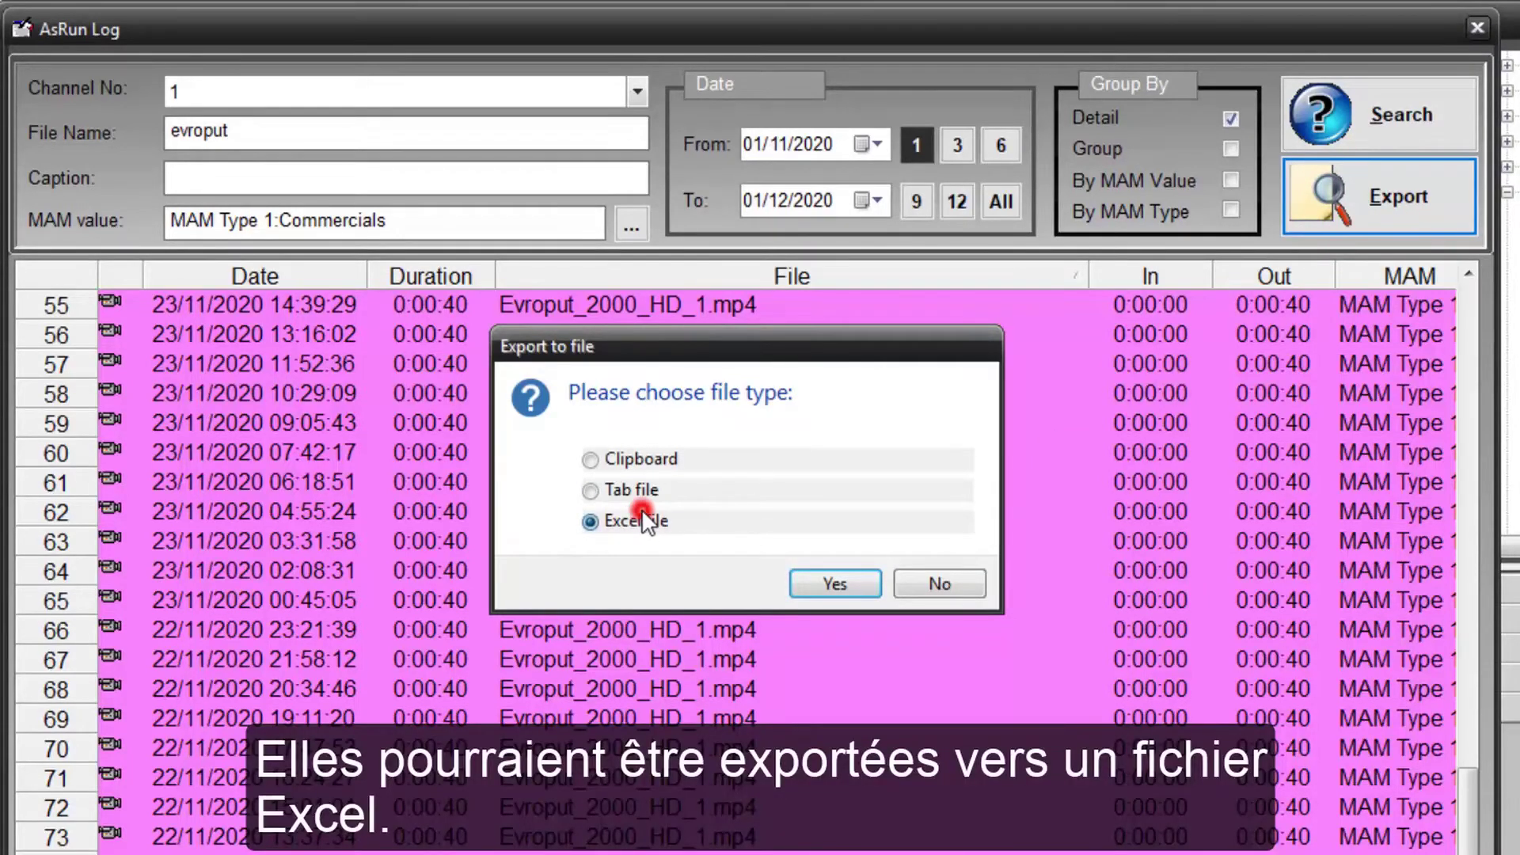
left_click(854, 589)
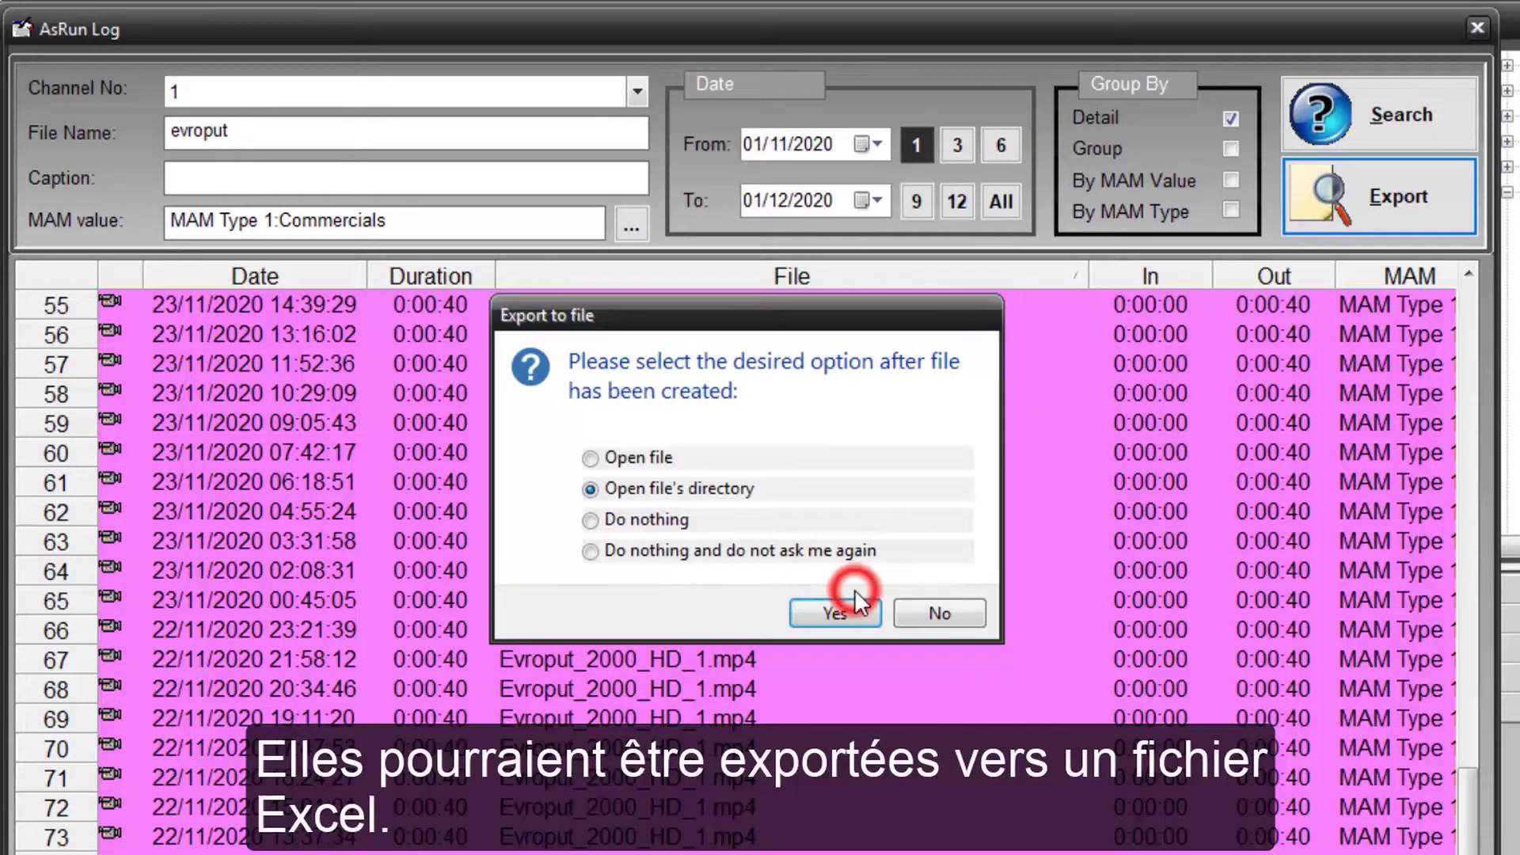
left_click(653, 462)
left_click(732, 482)
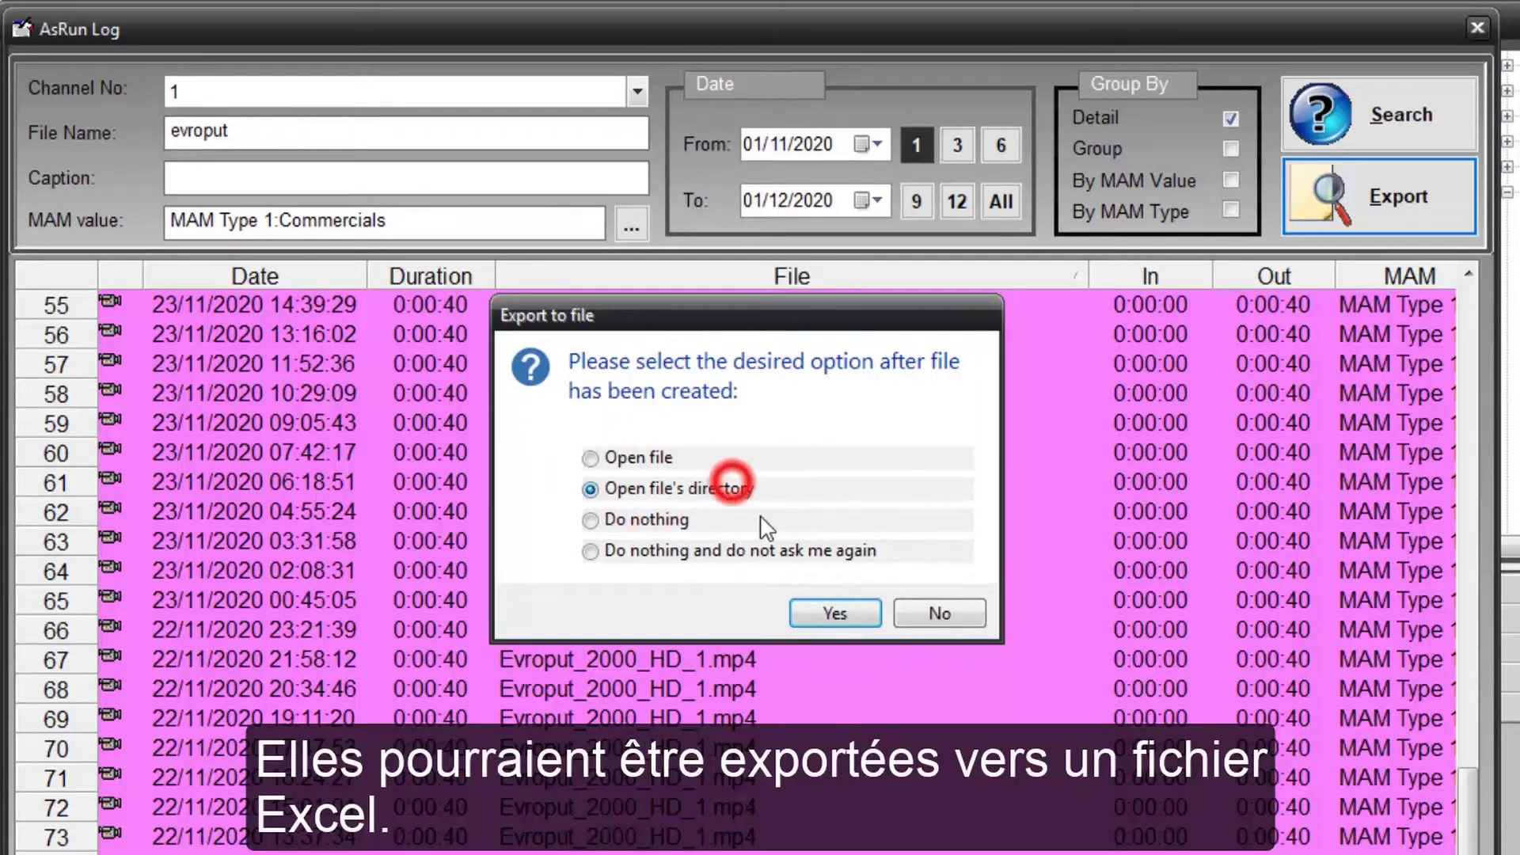
left_click(816, 613)
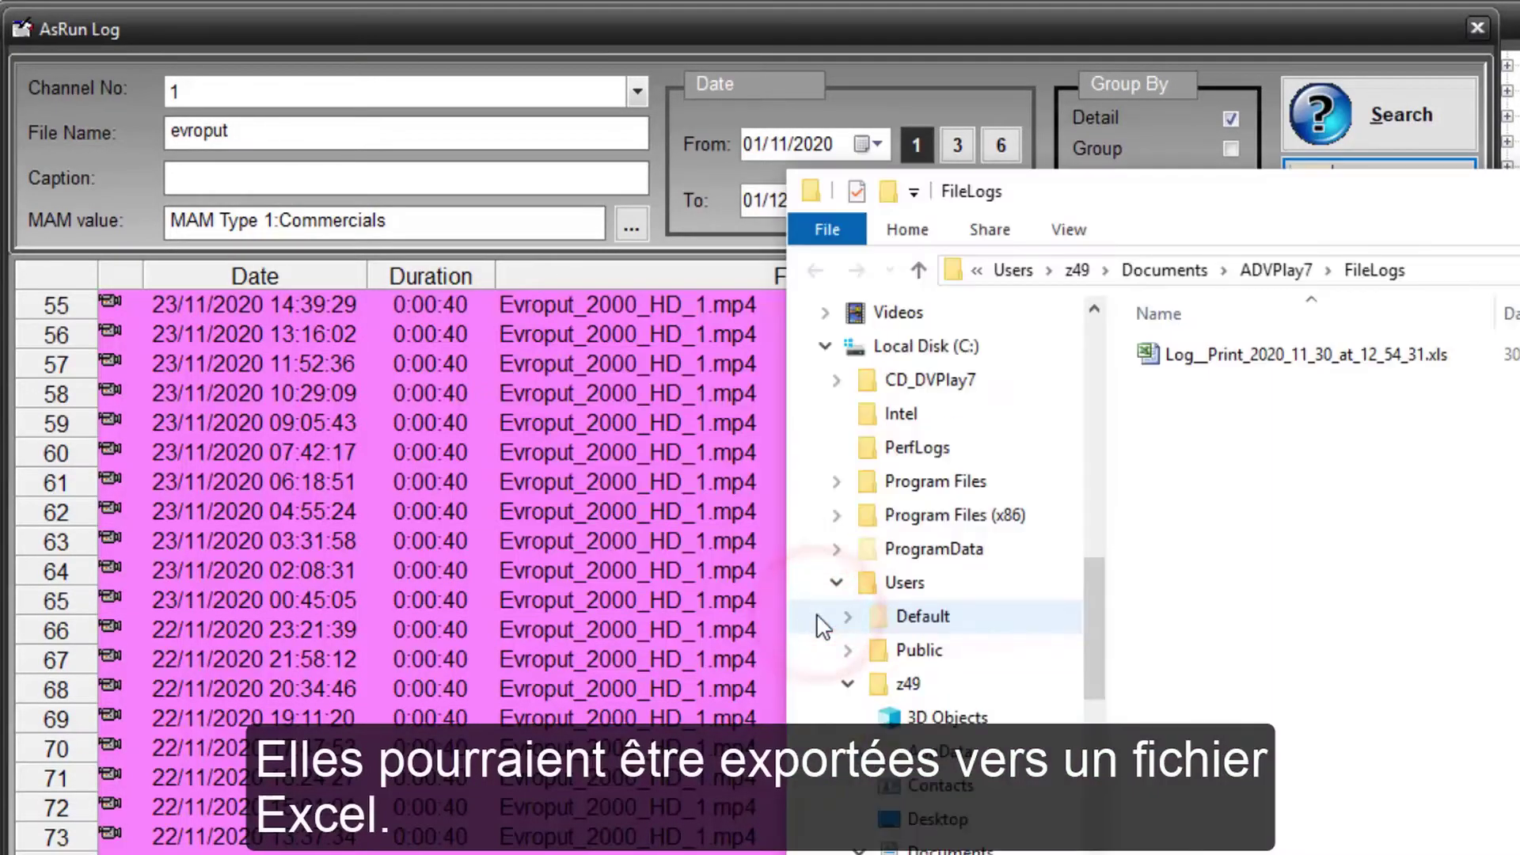